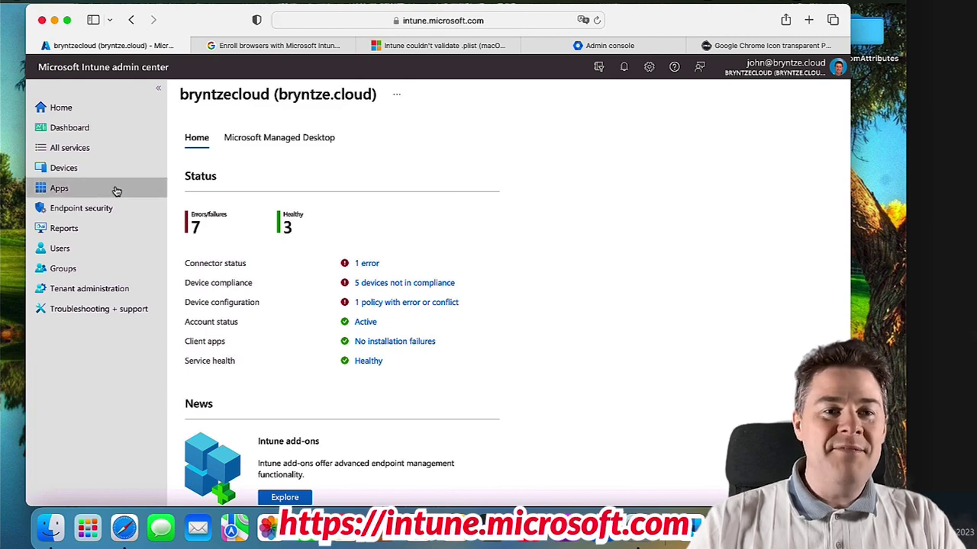
- Show the Intune macOS apps list and widen its Name column
click(59, 190)
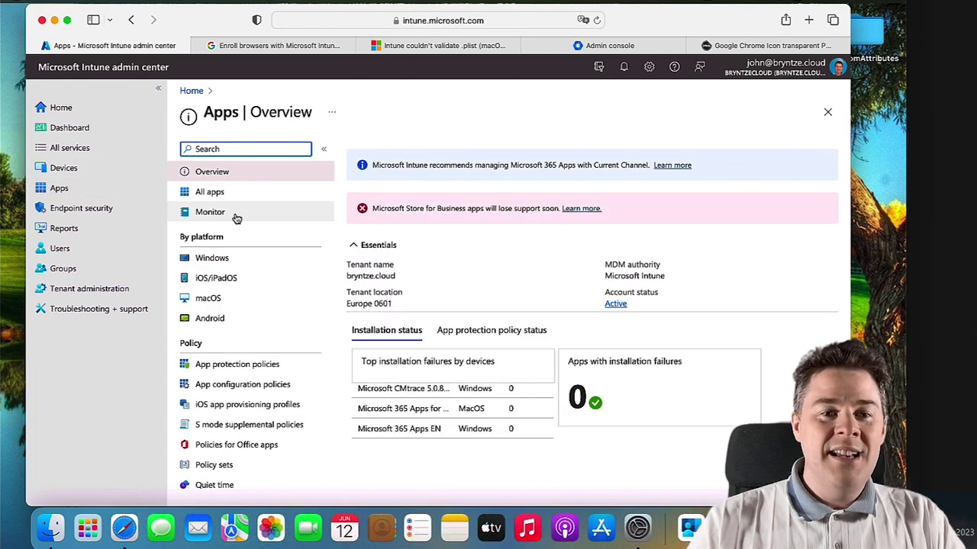
click(209, 299)
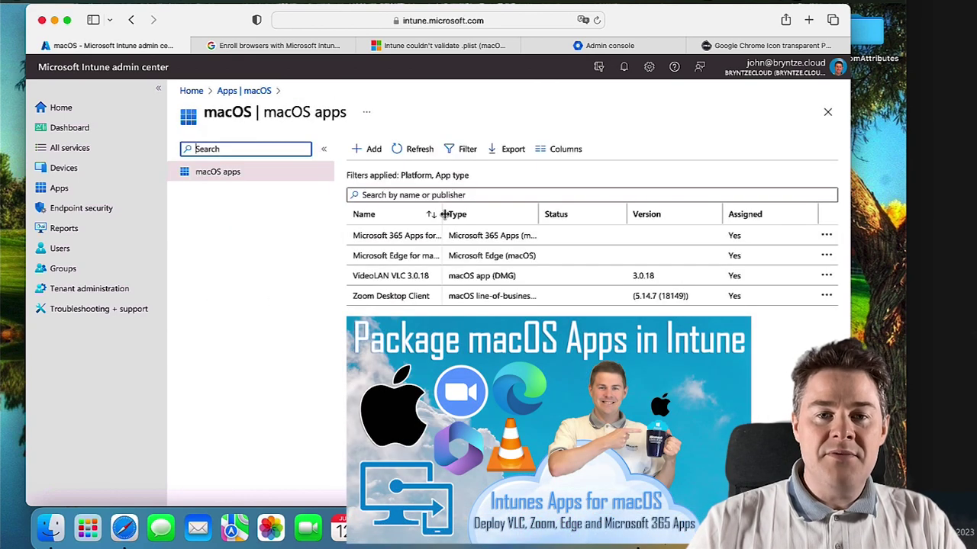
drag(443, 215, 505, 218)
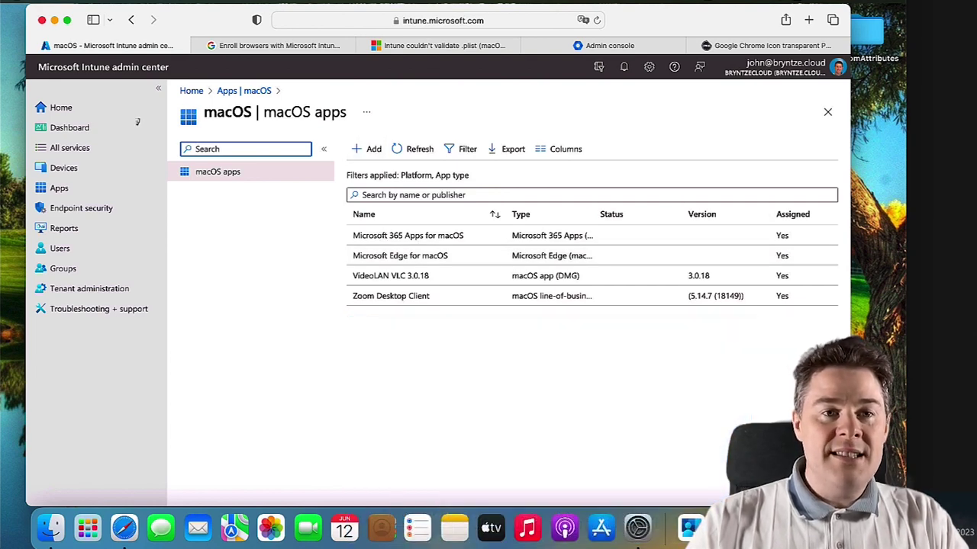
click(82, 4)
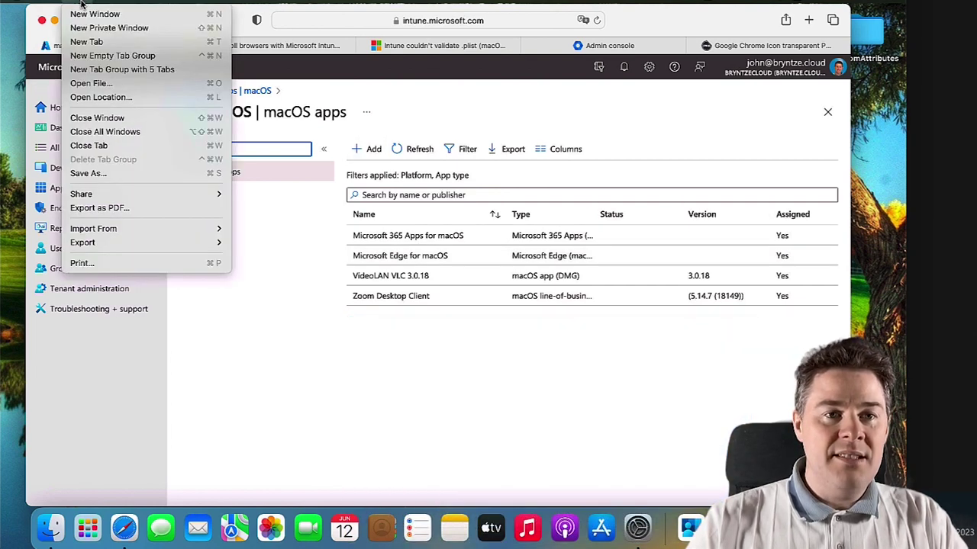
- In a new tab, search Google for 'download Google Chrome enterprise for MacOs'
click(95, 41)
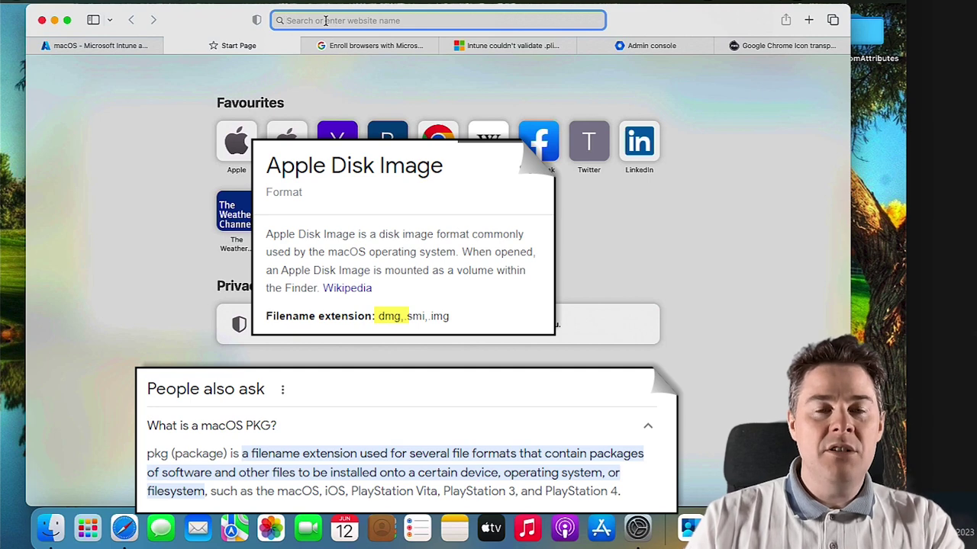
text(do)
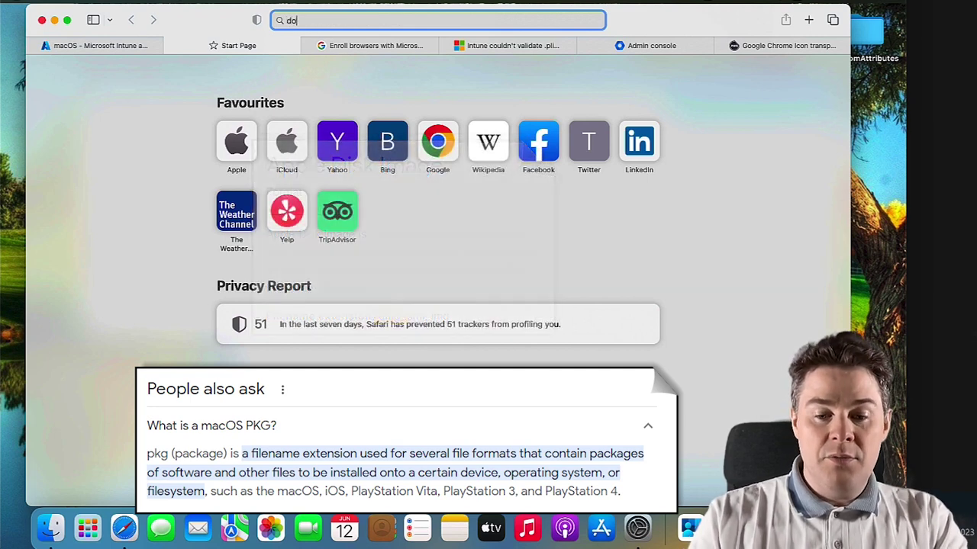
text(wnload Googl)
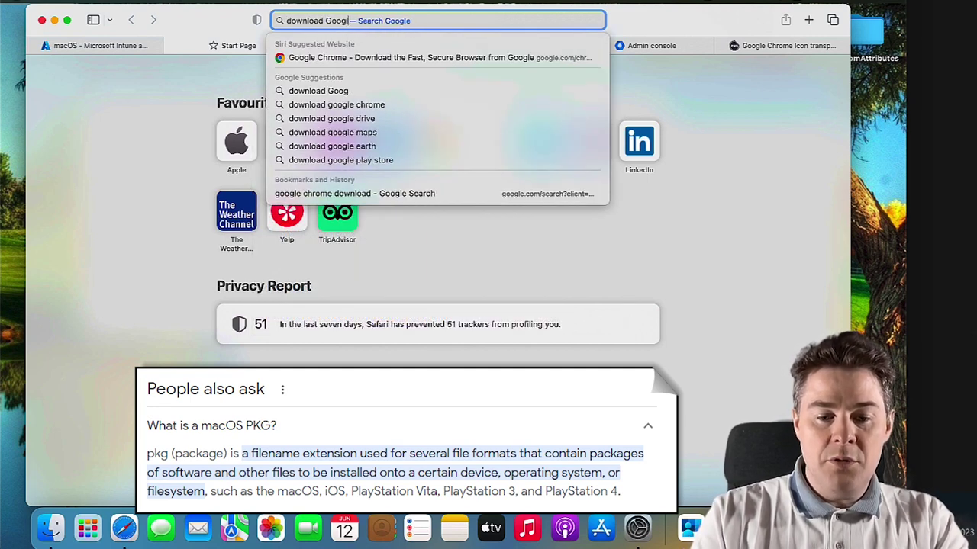
text(e Chrome enter)
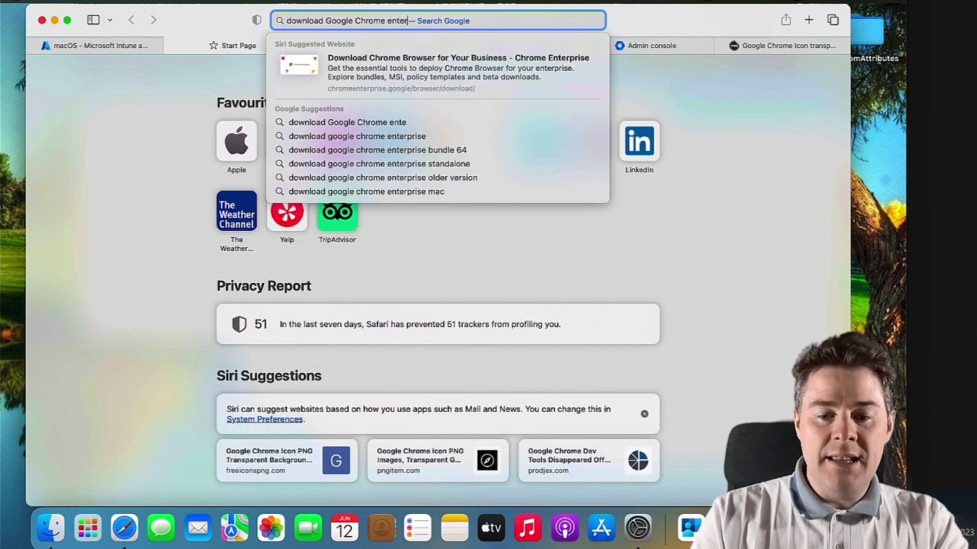
text(prise for)
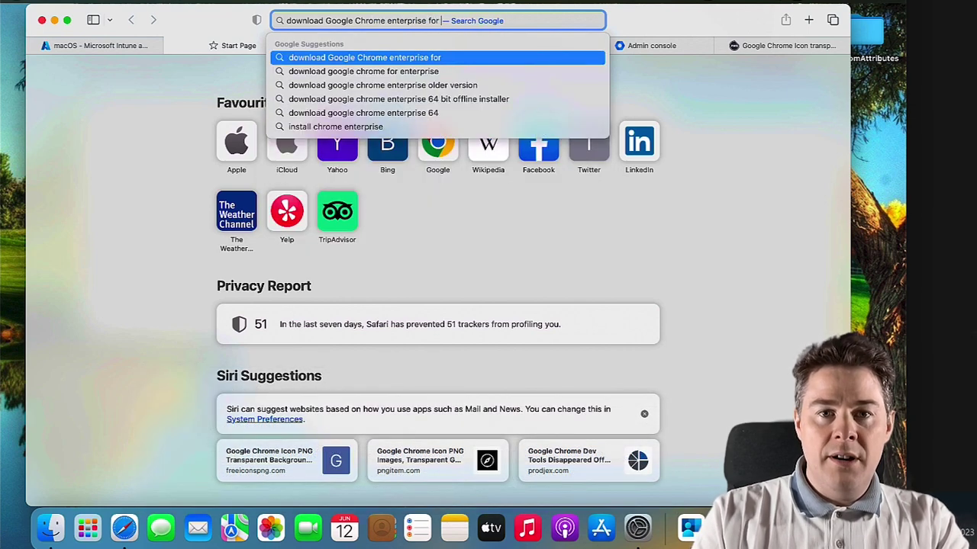
text( MacOs)
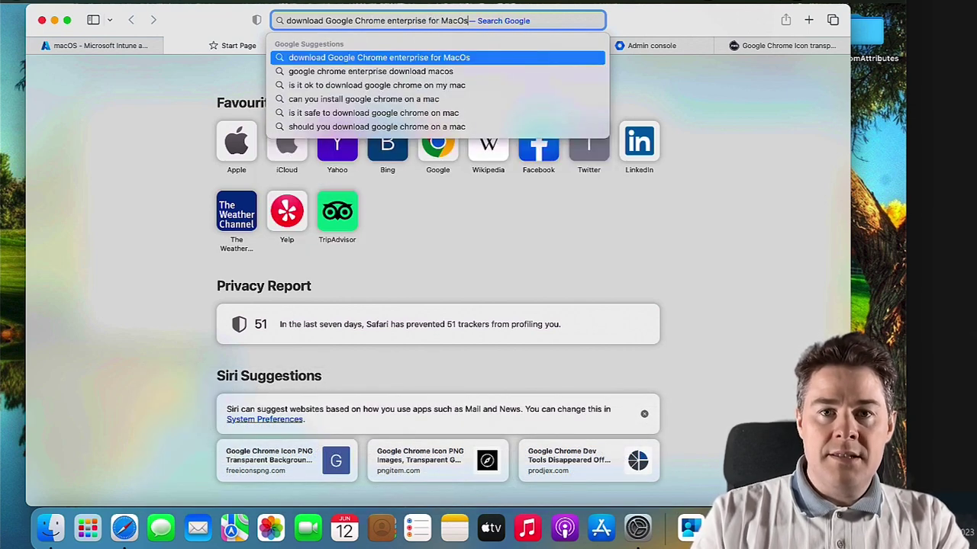
key(Return)
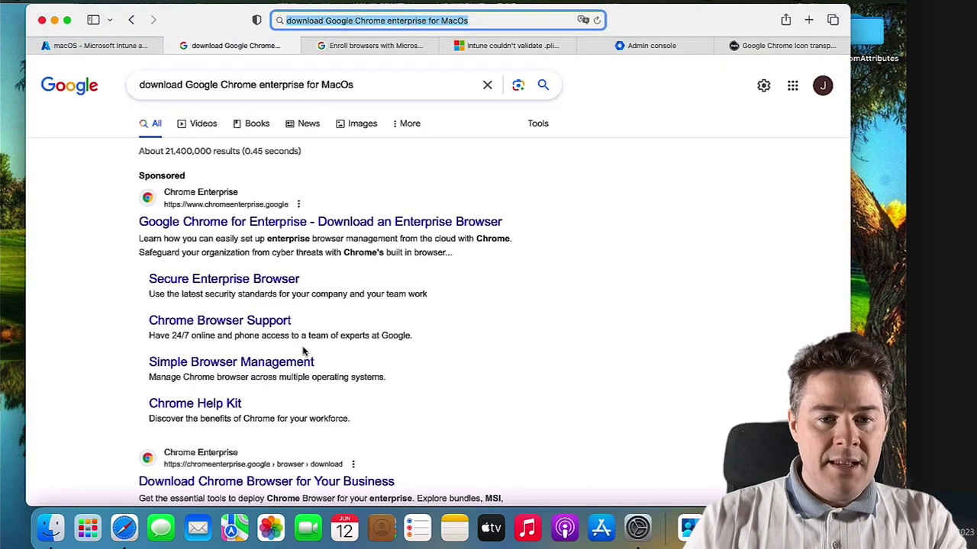
- Open the Chrome Enterprise Download Chrome Browser page and dismiss the cookie notice
scroll(303, 351, down, 5)
click(314, 326)
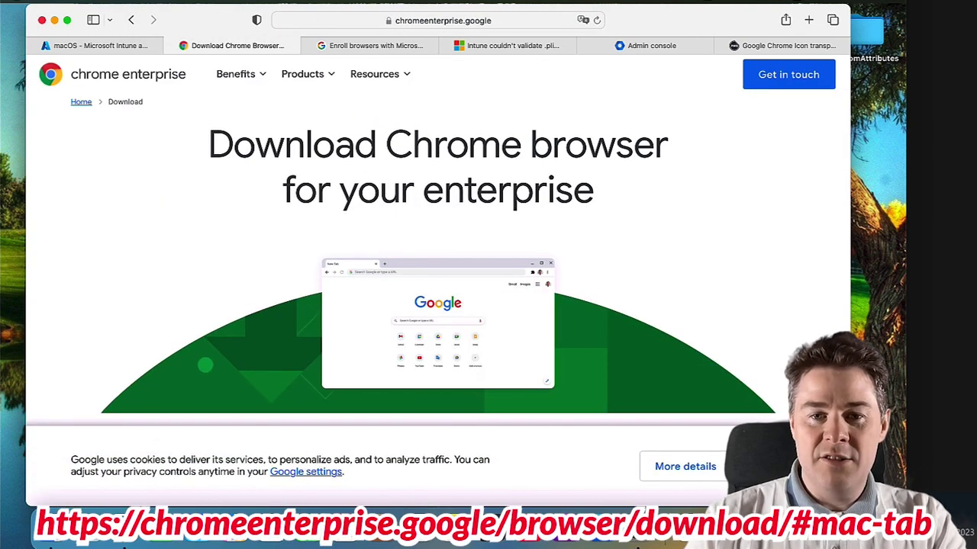
click(763, 466)
scroll(694, 285, down, 3)
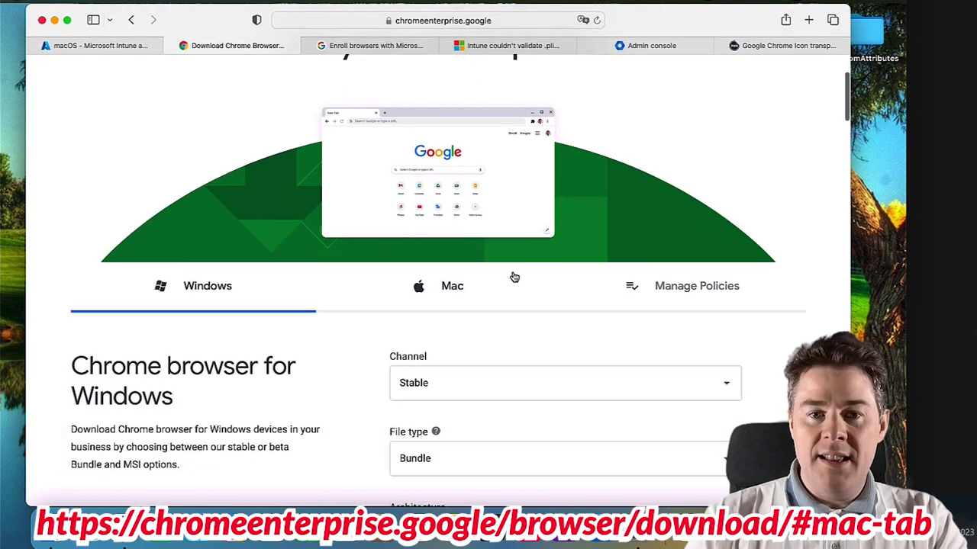
- Choose the Mac Stable PKG Universal Installer (114.0.5735.106) and start its download
click(442, 294)
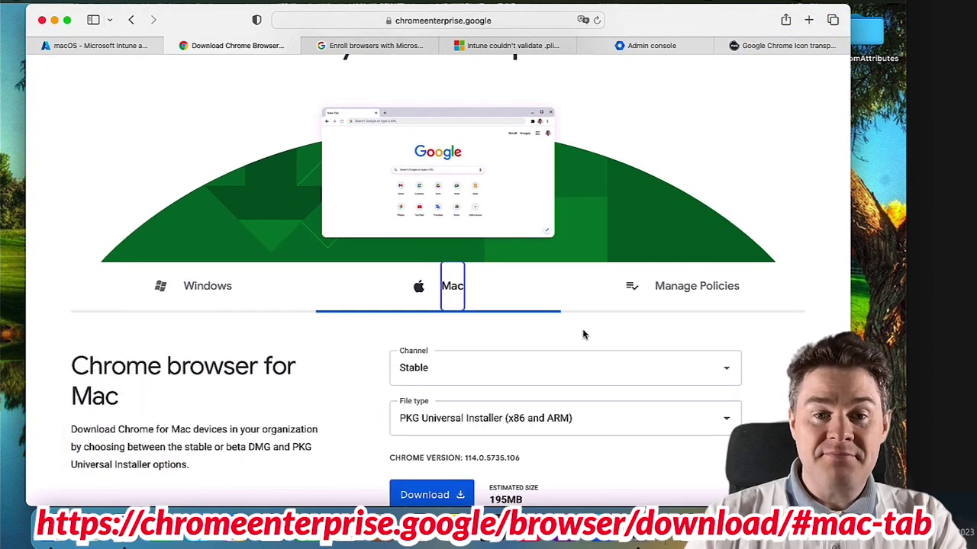
scroll(583, 334, down, 5)
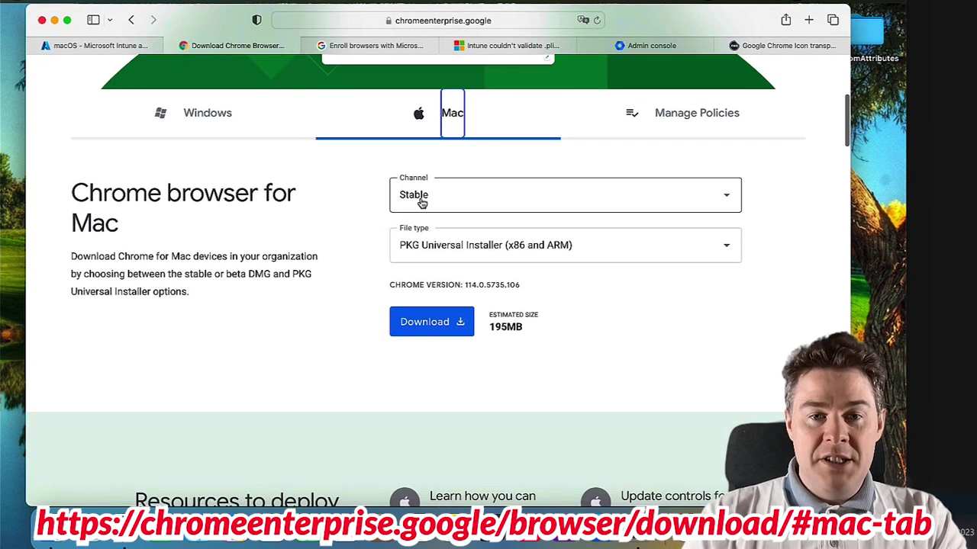
click(573, 257)
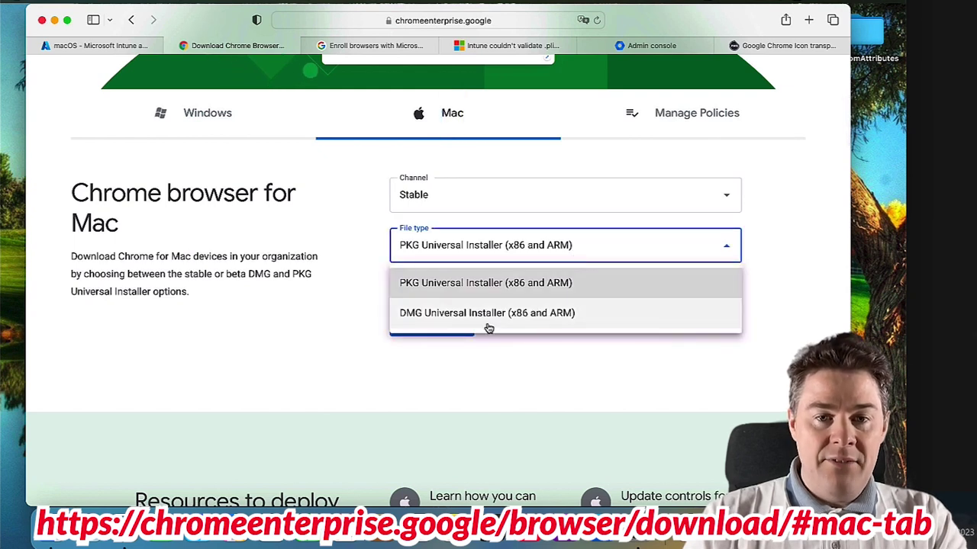
click(464, 288)
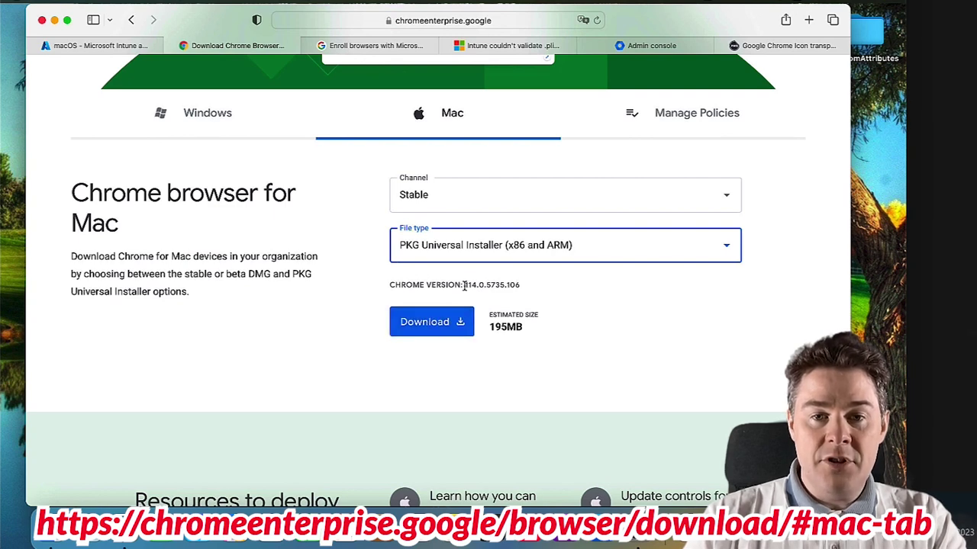
drag(464, 285, 518, 286)
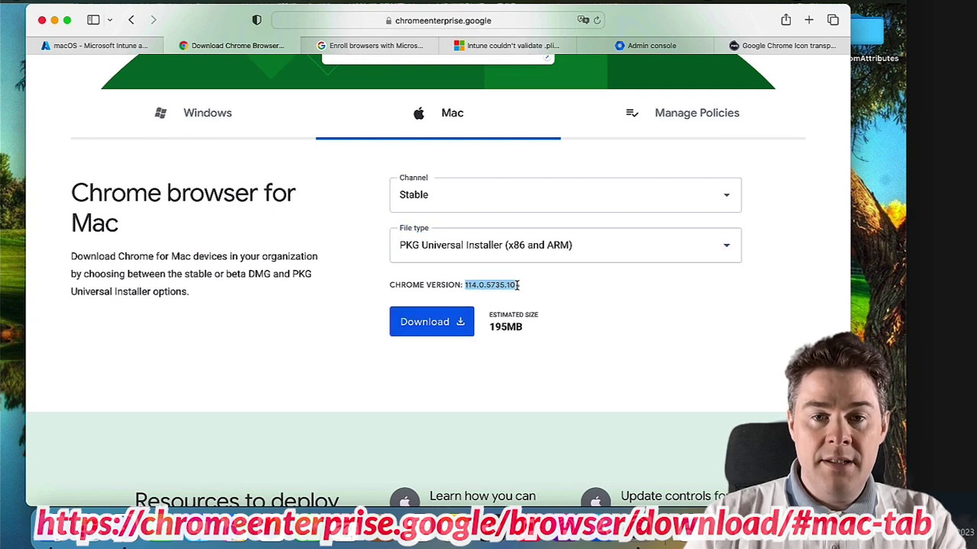
click(425, 324)
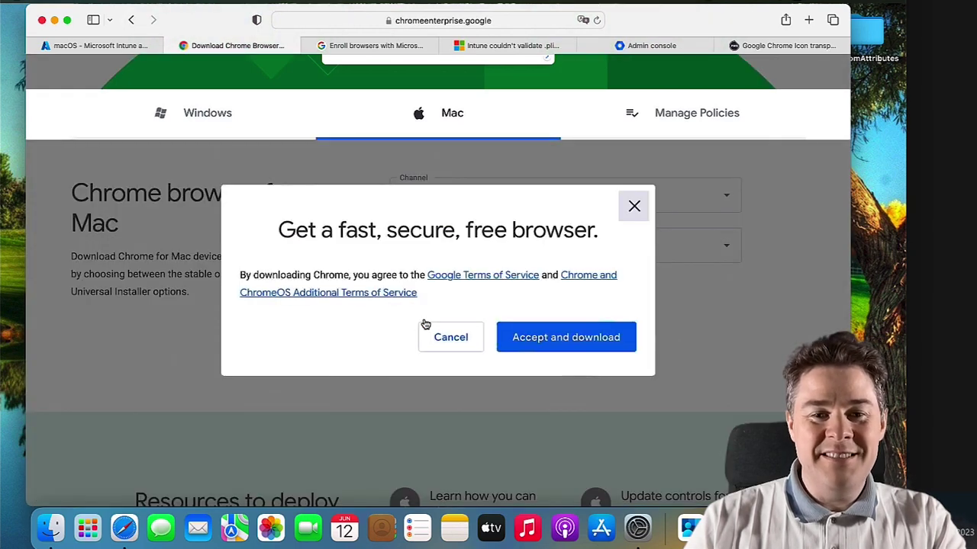
- Accept the terms, allow the download, and select GoogleChrome.pkg in Finder's Downloads folder
click(547, 338)
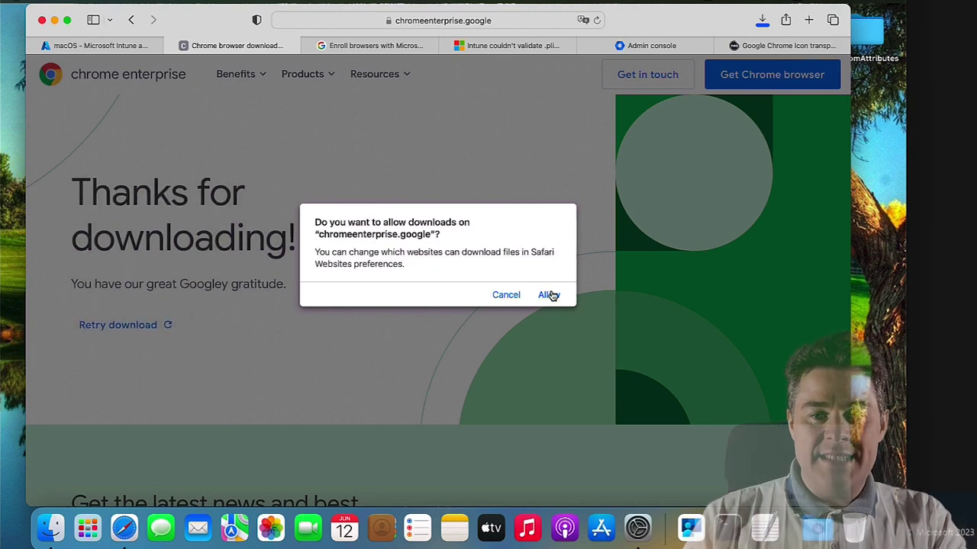
click(549, 295)
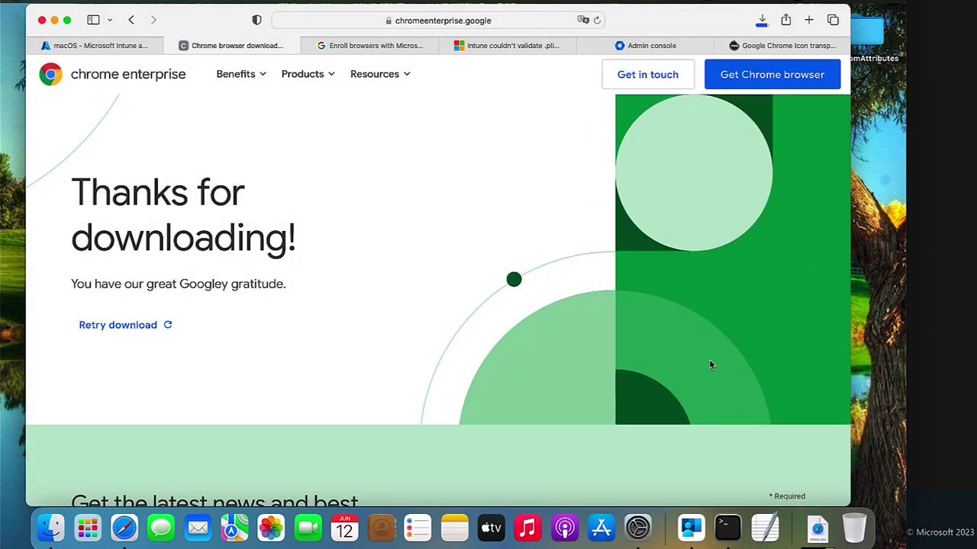
click(818, 530)
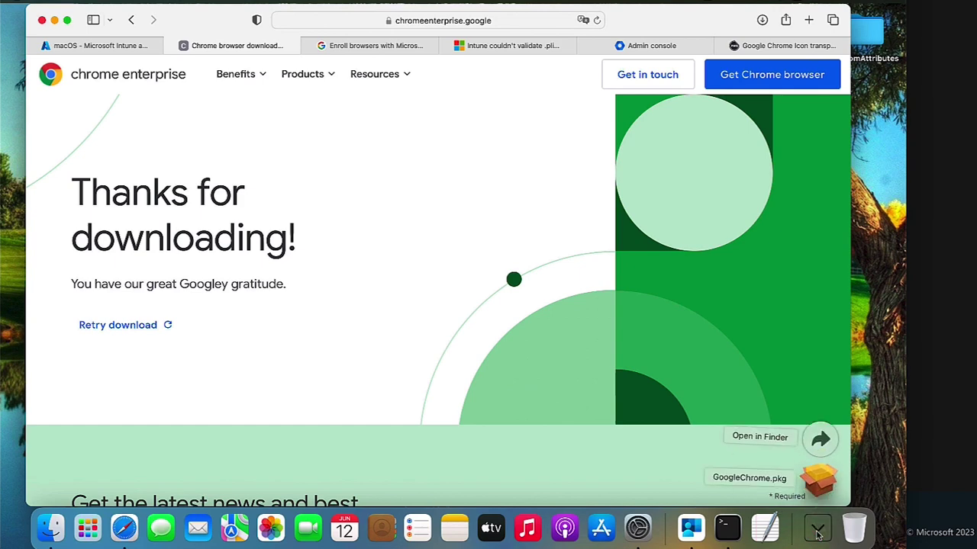
click(818, 439)
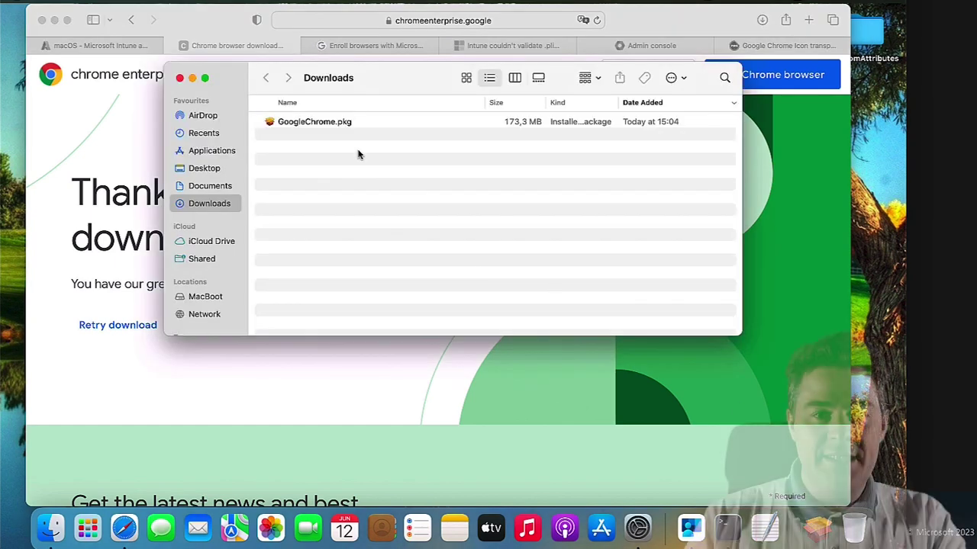
click(300, 123)
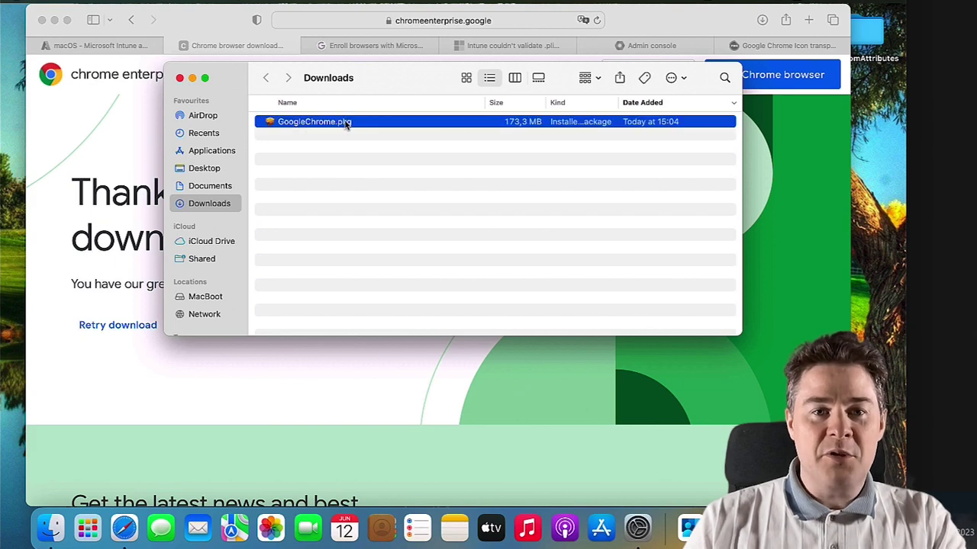
- Start adding a macOS app in Intune with Line-of-business app as the type
click(116, 48)
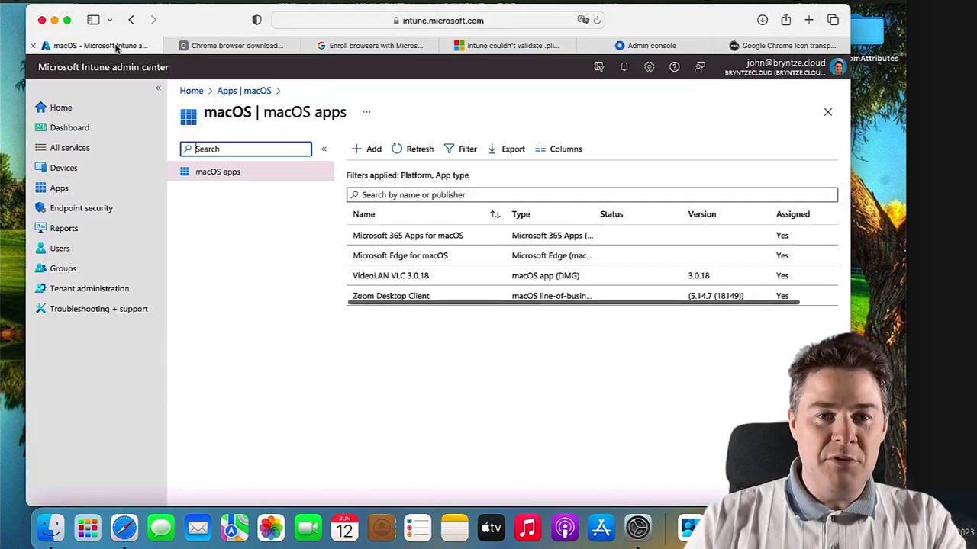
click(370, 151)
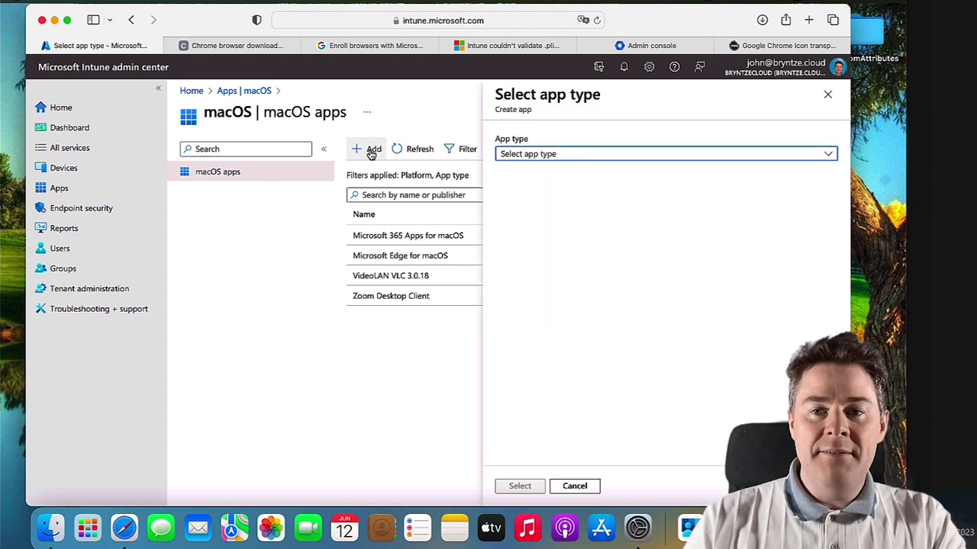
click(585, 155)
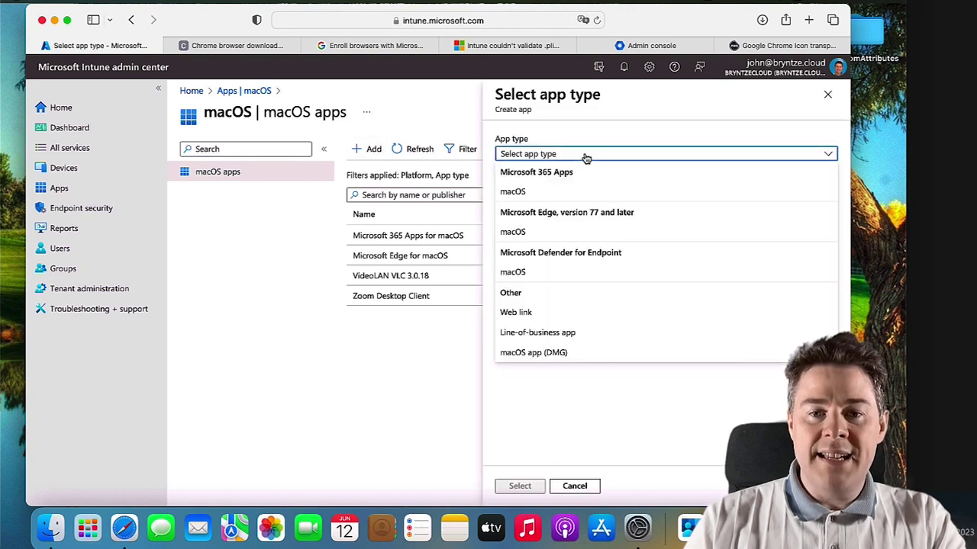
click(546, 333)
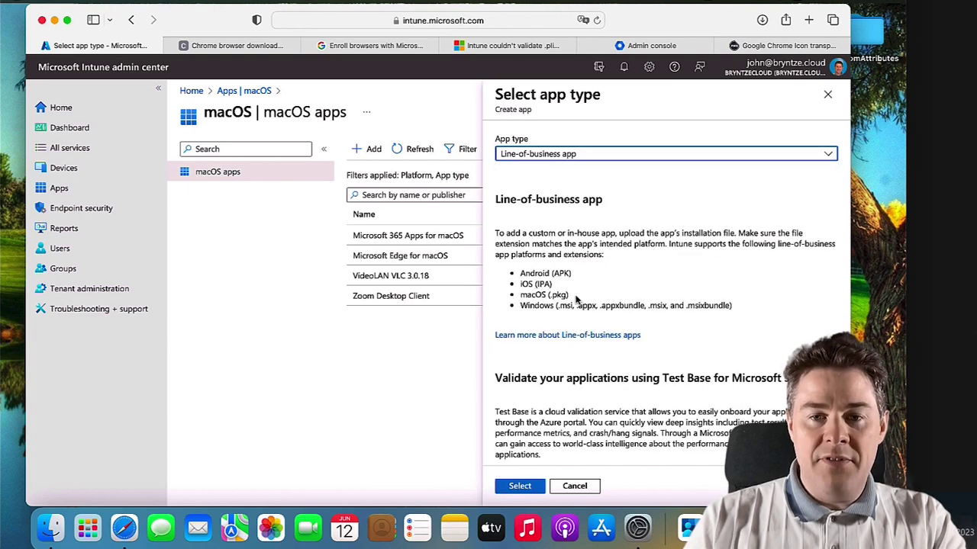
drag(572, 299, 523, 299)
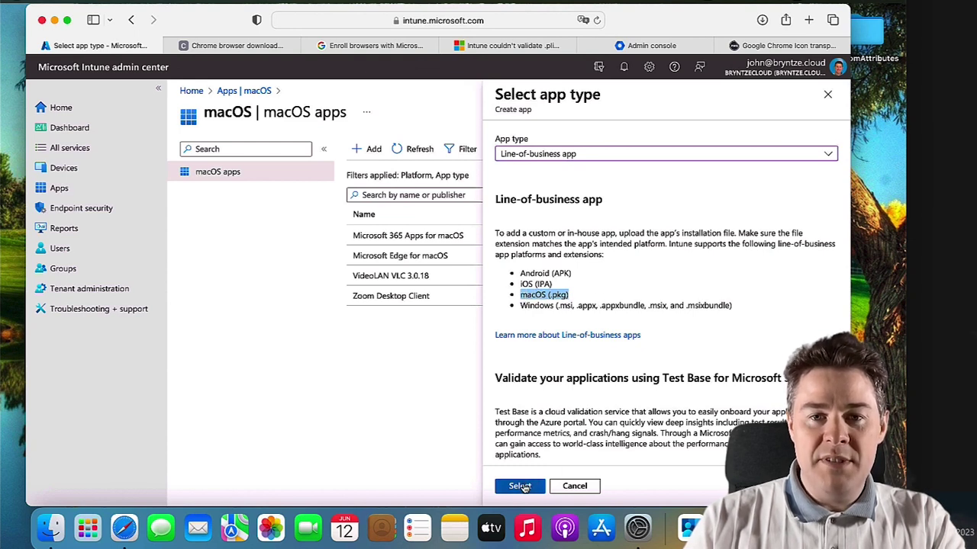
click(520, 486)
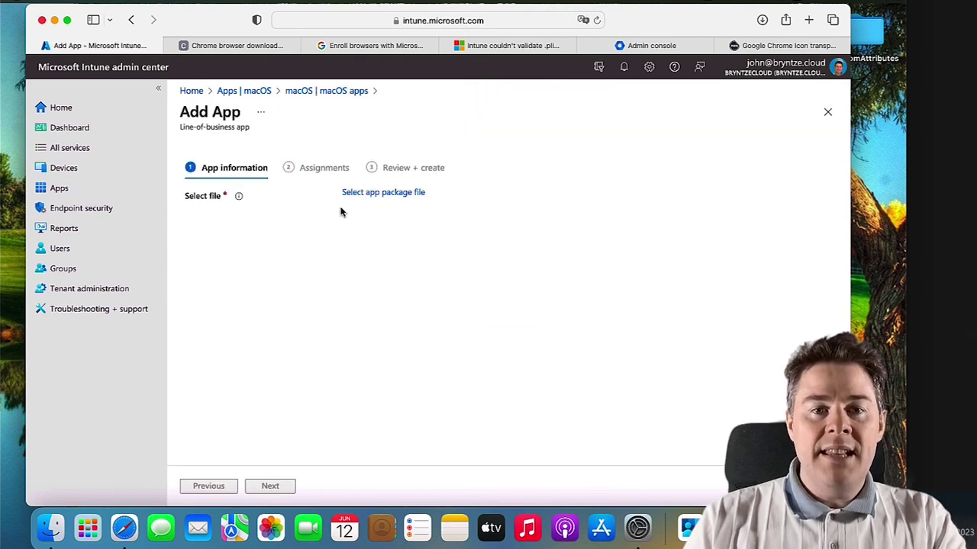
- Upload GoogleChrome.pkg from Downloads as the app package file
click(386, 198)
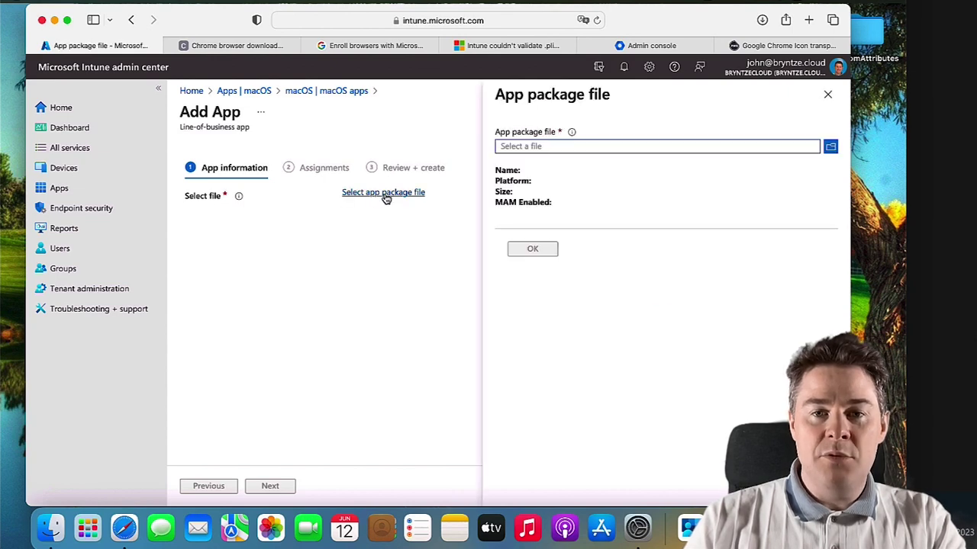
click(831, 148)
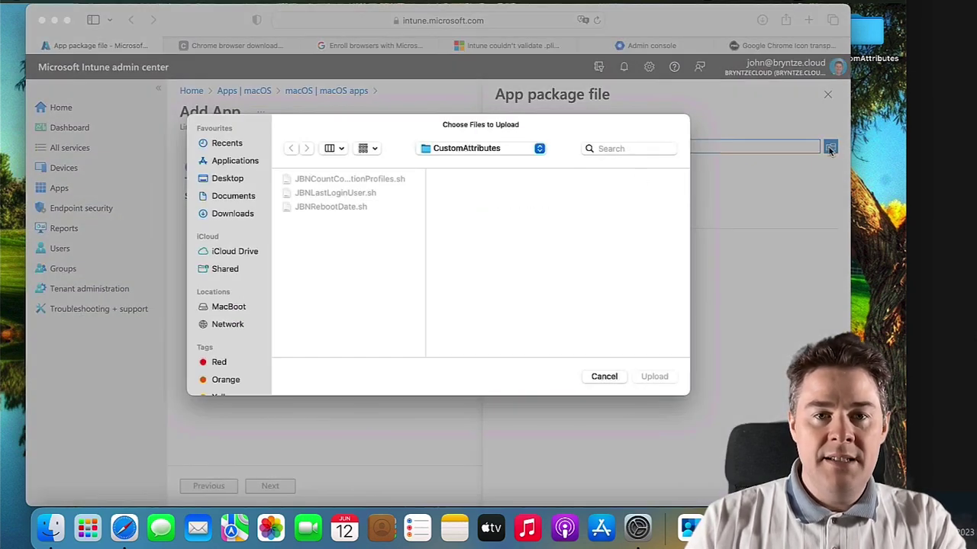
click(229, 215)
click(331, 180)
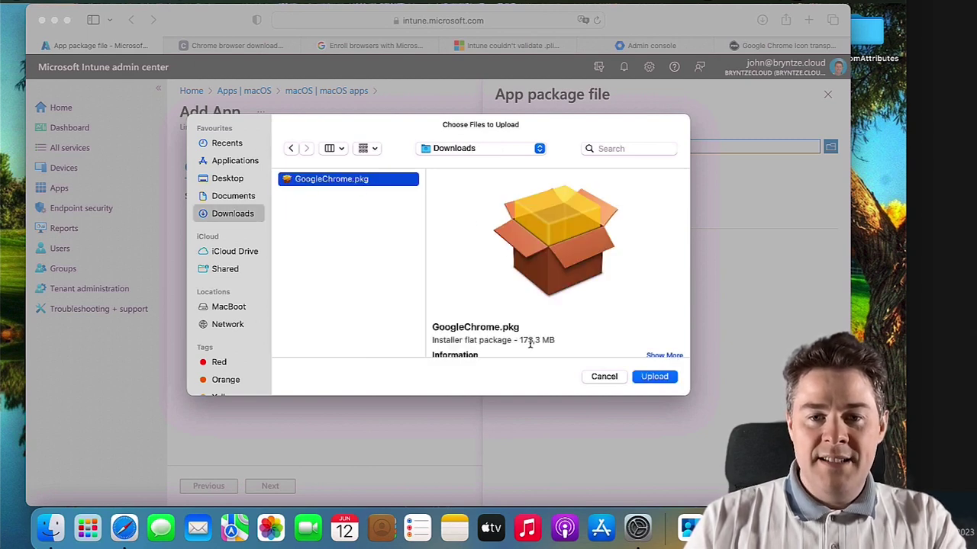
click(651, 379)
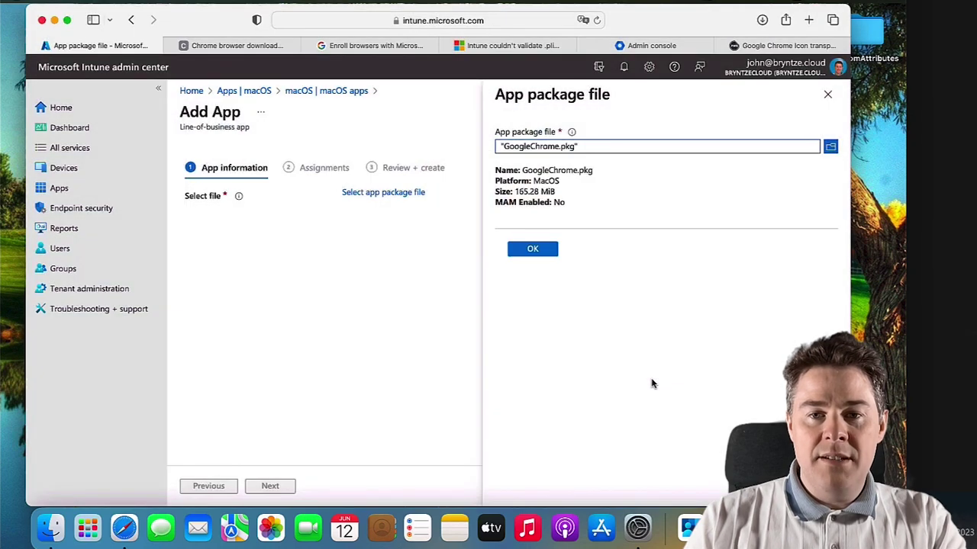
click(532, 250)
- Set Name 'Google Chrome', Description 'JBN Google Chrome secondary browser' and Publisher 'Google'
scroll(492, 213, down, 2)
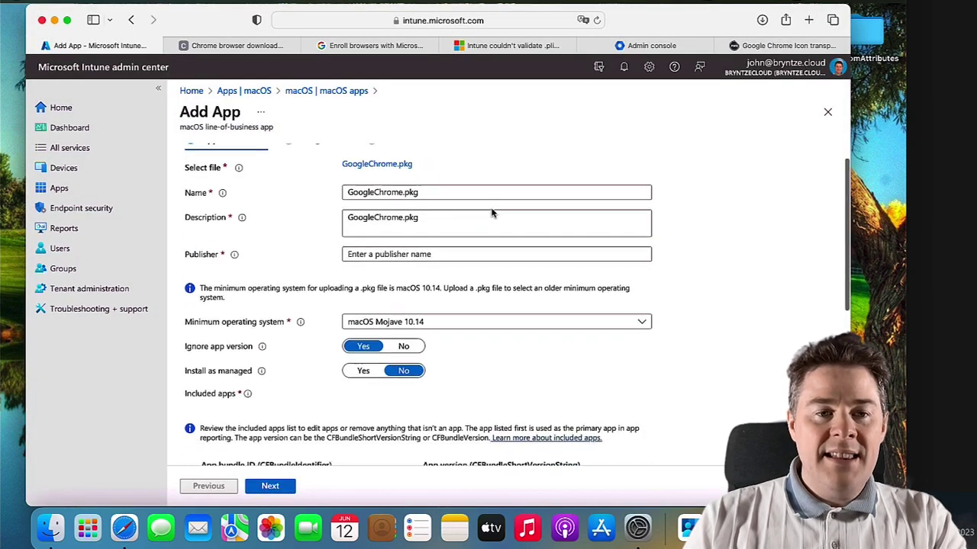
scroll(491, 210, up, 3)
click(373, 221)
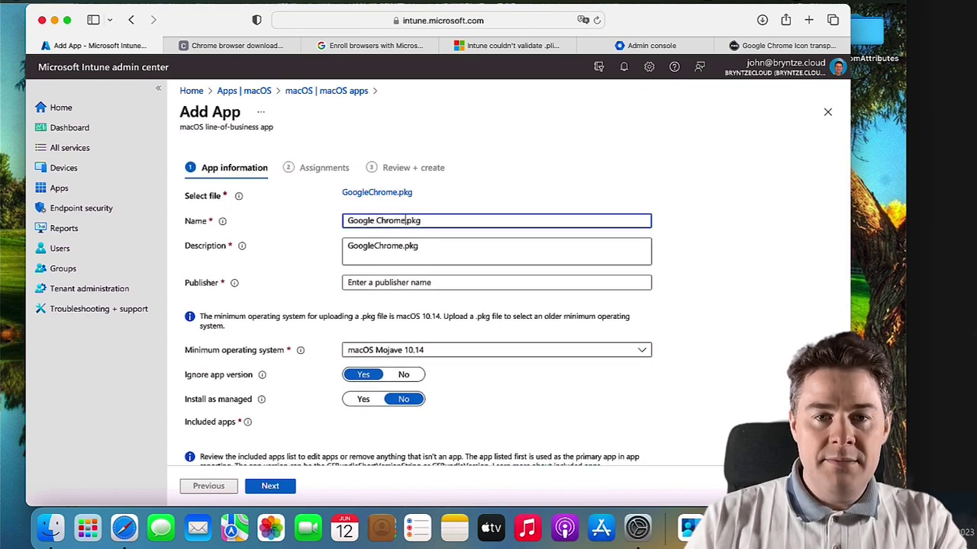
key(BackSpace)
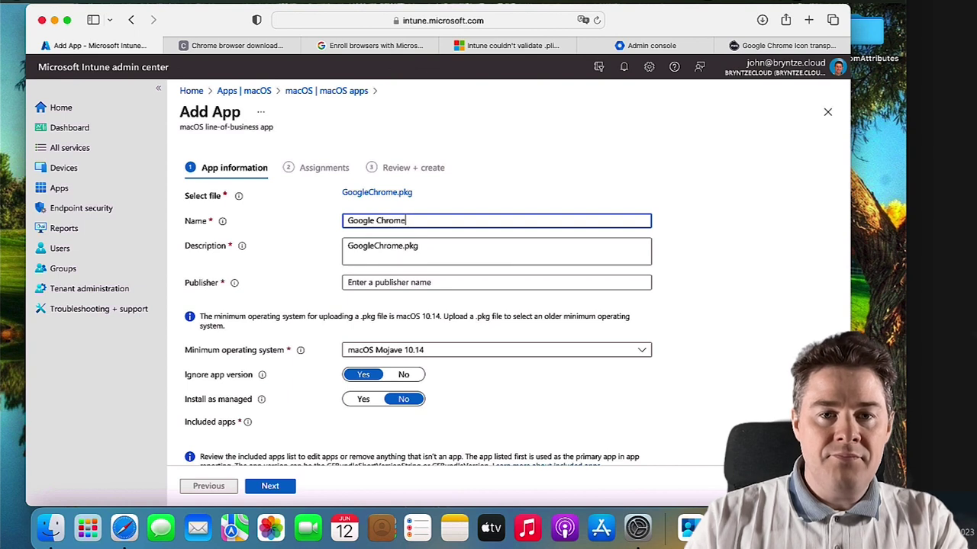
drag(434, 246, 332, 244)
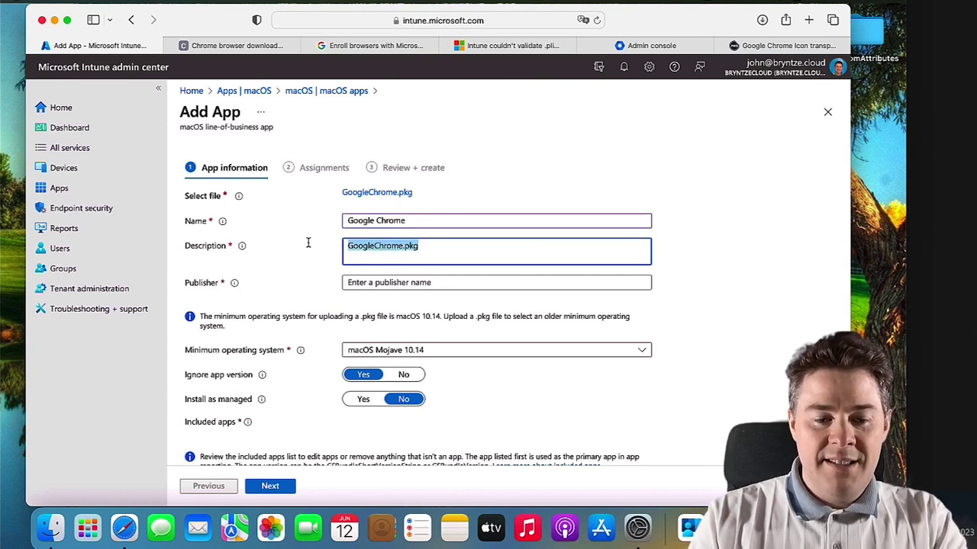
text(JBN)
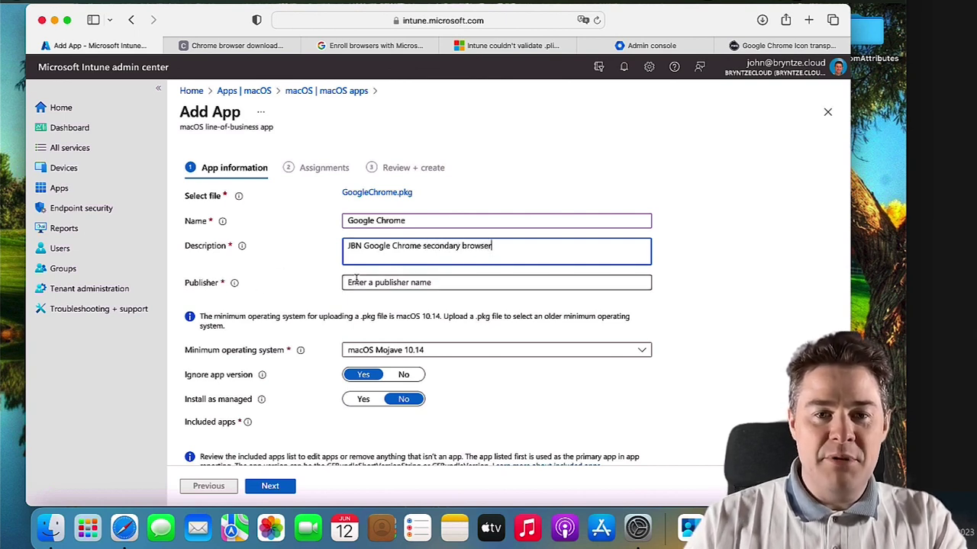
click(394, 282)
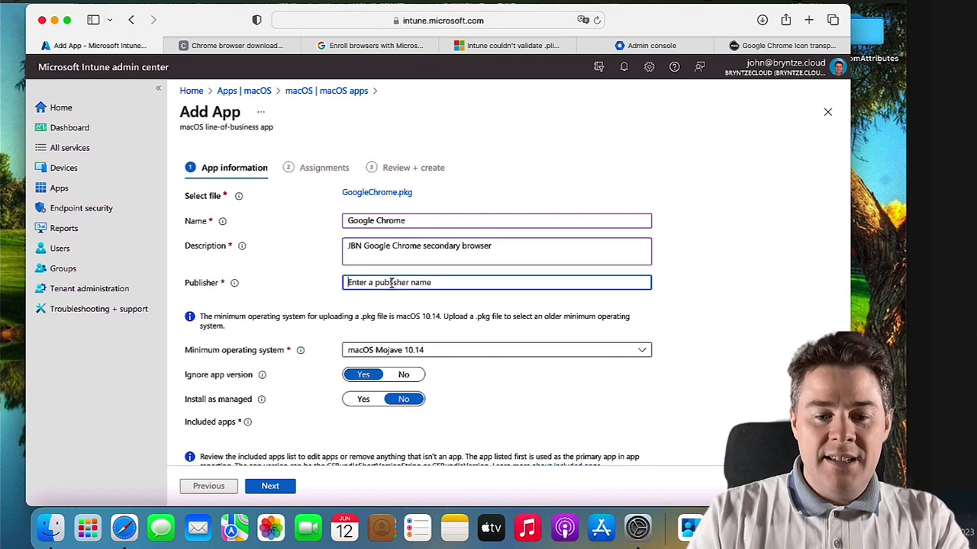
text(Google)
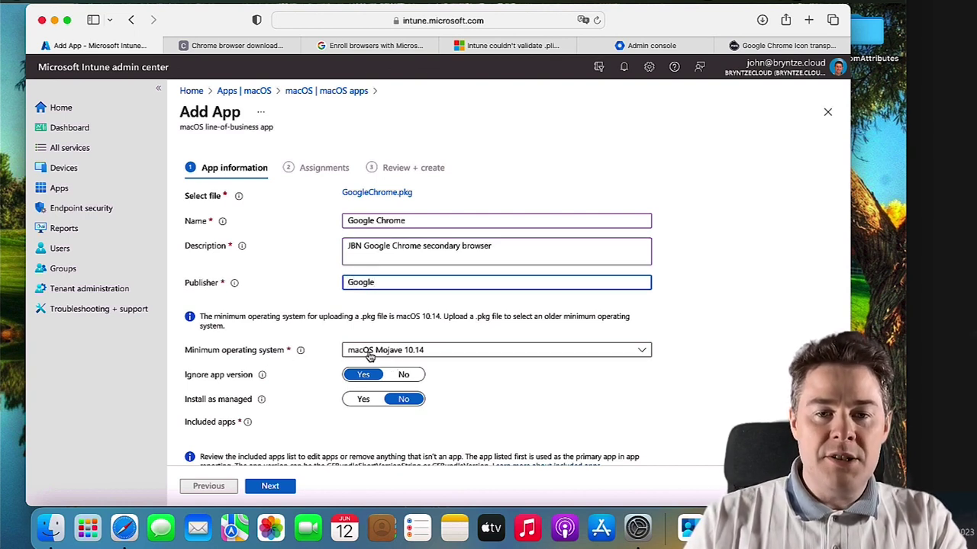
- Set minimum OS to macOS Monterey 12.0 and Install as managed to Yes
click(418, 356)
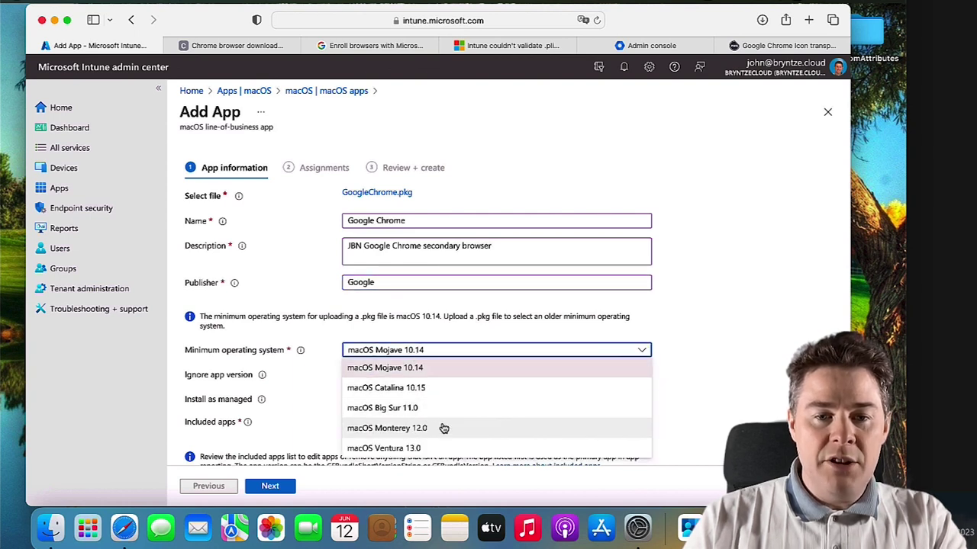
click(376, 428)
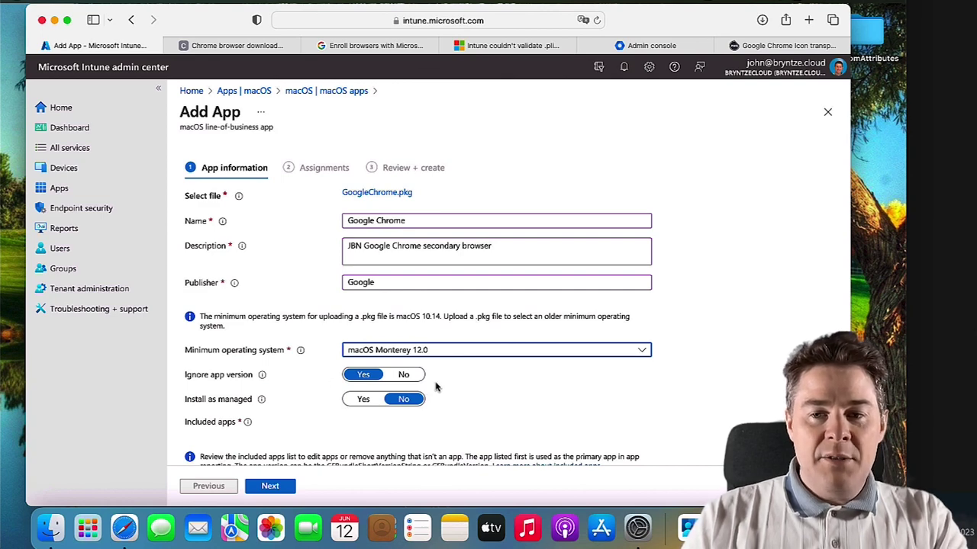
scroll(675, 370, down, 4)
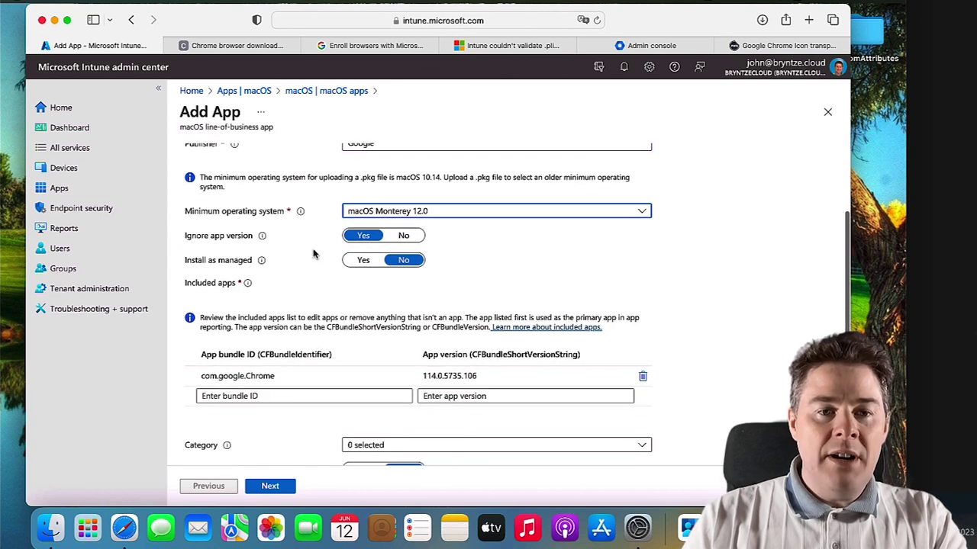
mouse_move(262, 237)
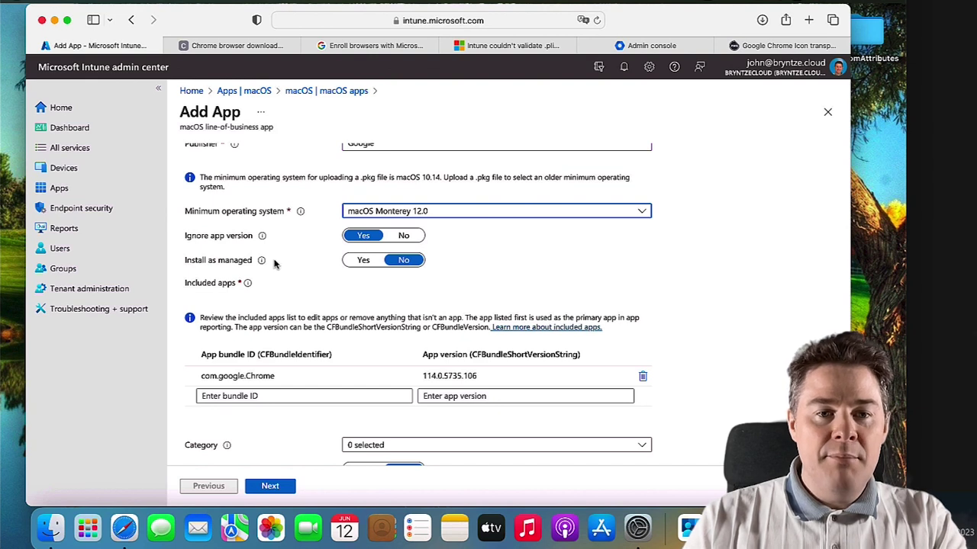
click(362, 260)
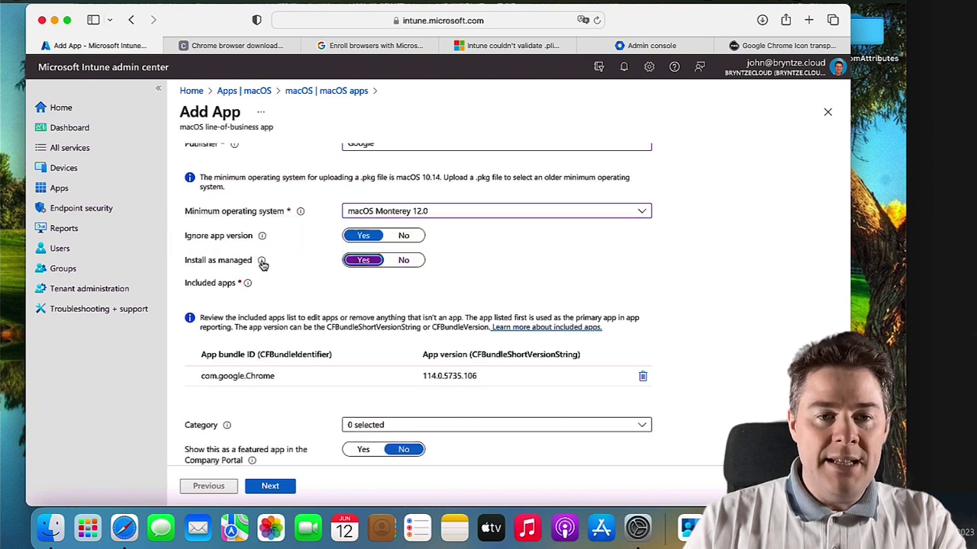
mouse_move(259, 265)
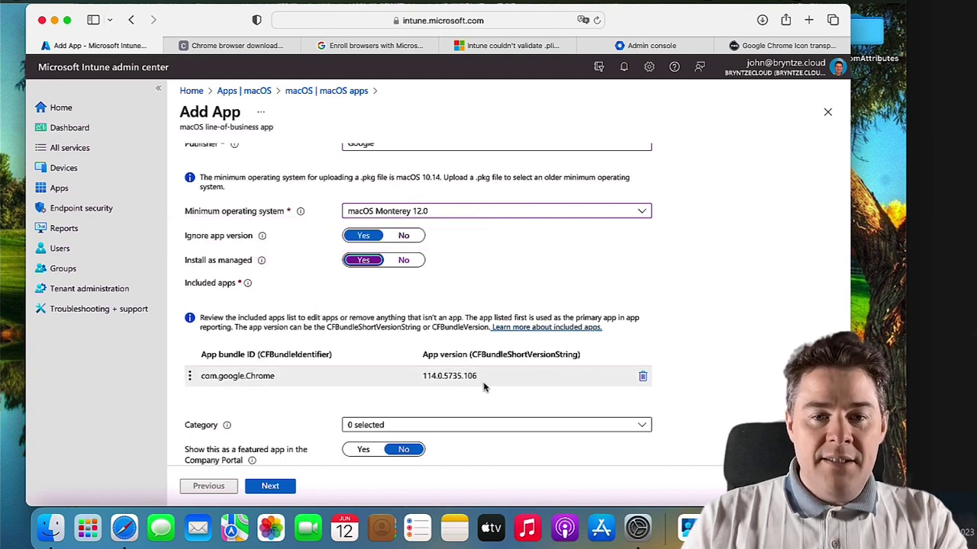
mouse_move(481, 377)
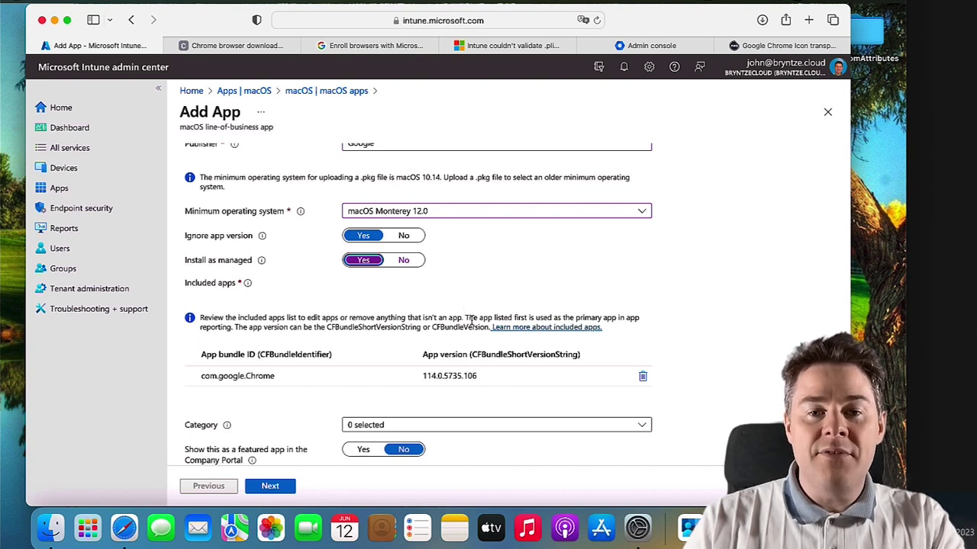
drag(325, 326, 389, 329)
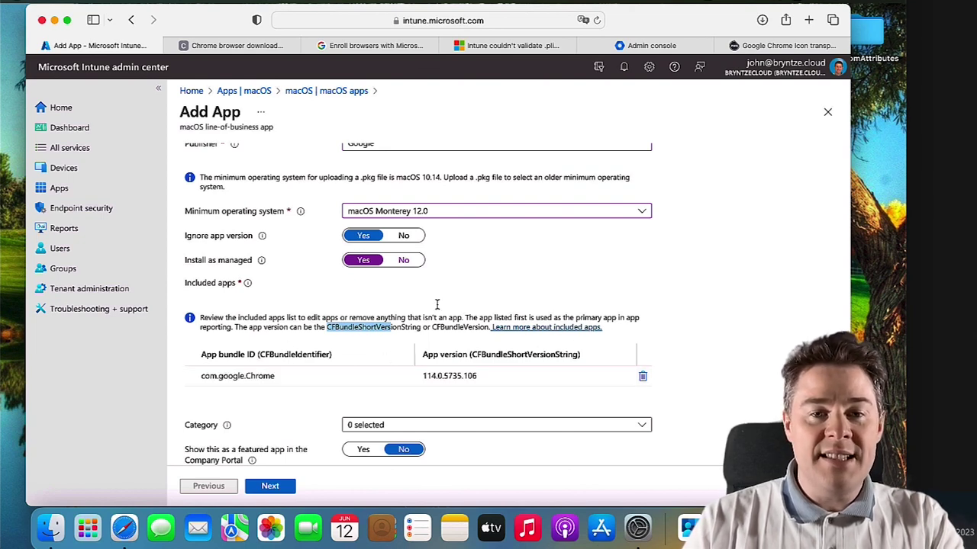
- Set the app's category to Other apps
scroll(504, 397, down, 5)
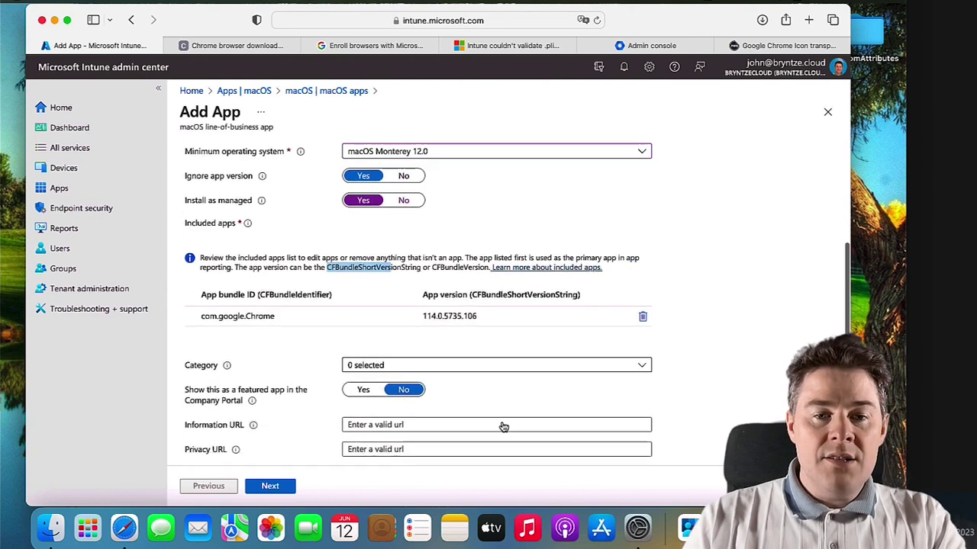
click(410, 264)
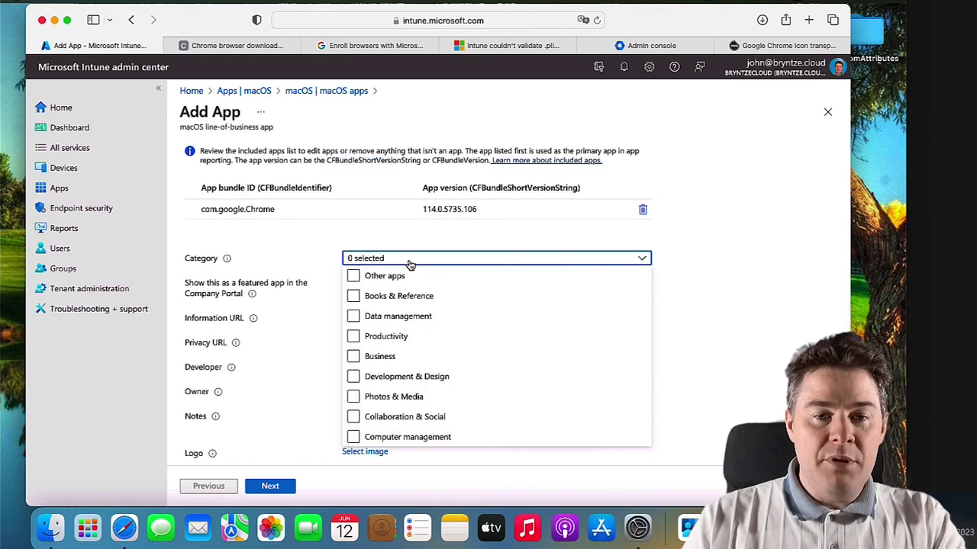
click(440, 359)
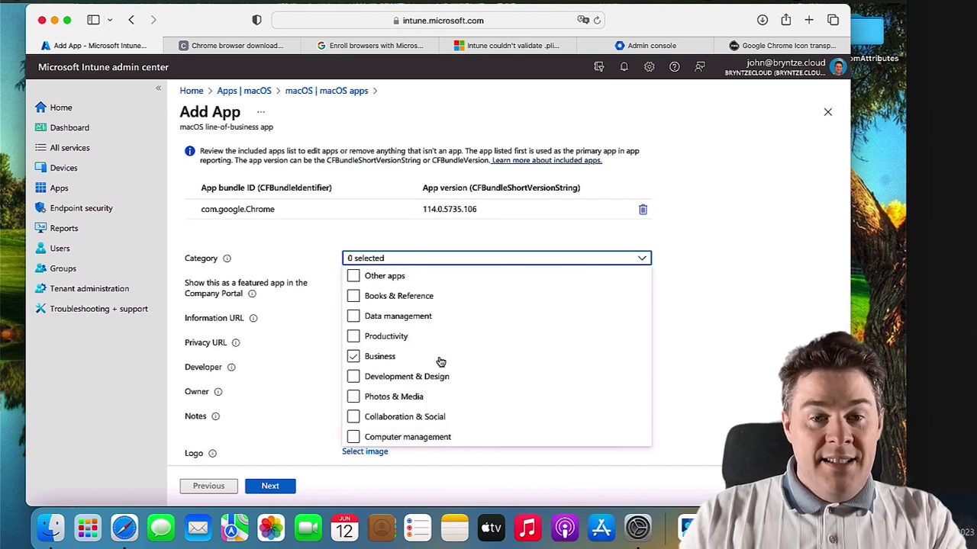
click(385, 378)
click(440, 321)
click(460, 305)
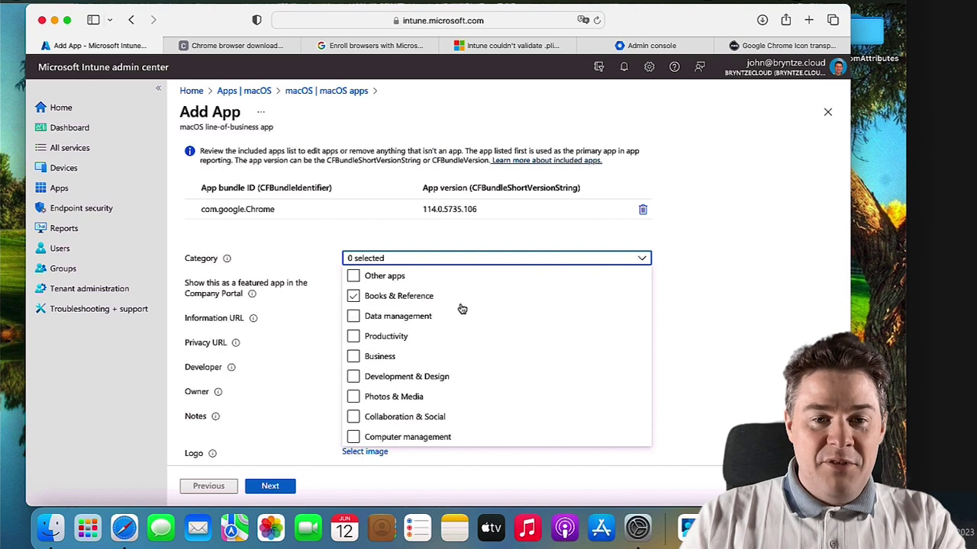
click(356, 278)
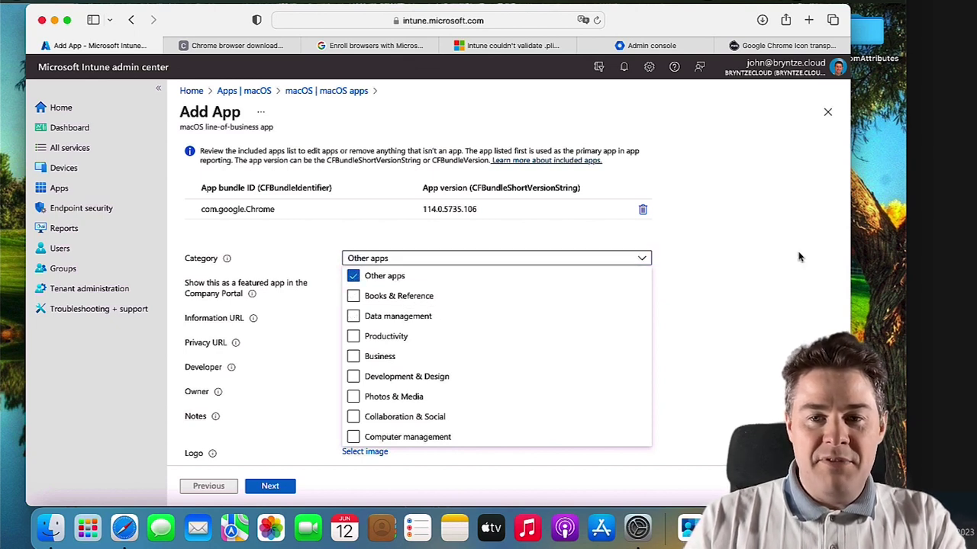
click(745, 261)
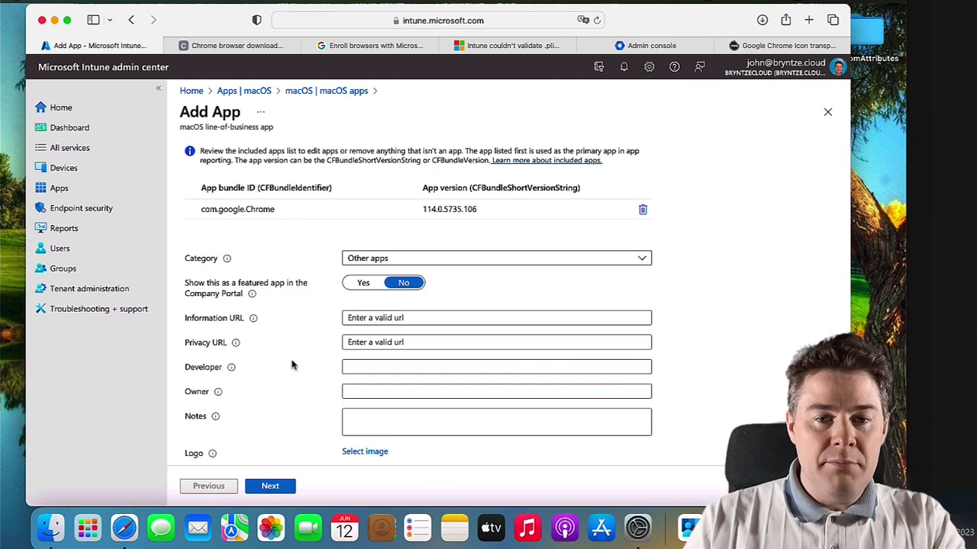
- Add a note with the author's name and the date 12th June 2023
scroll(292, 366, down, 2)
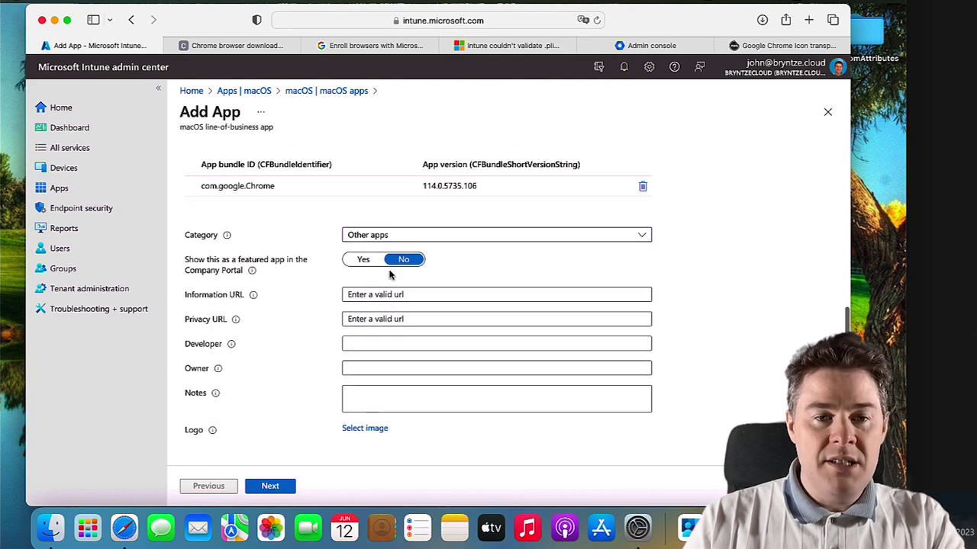
click(361, 395)
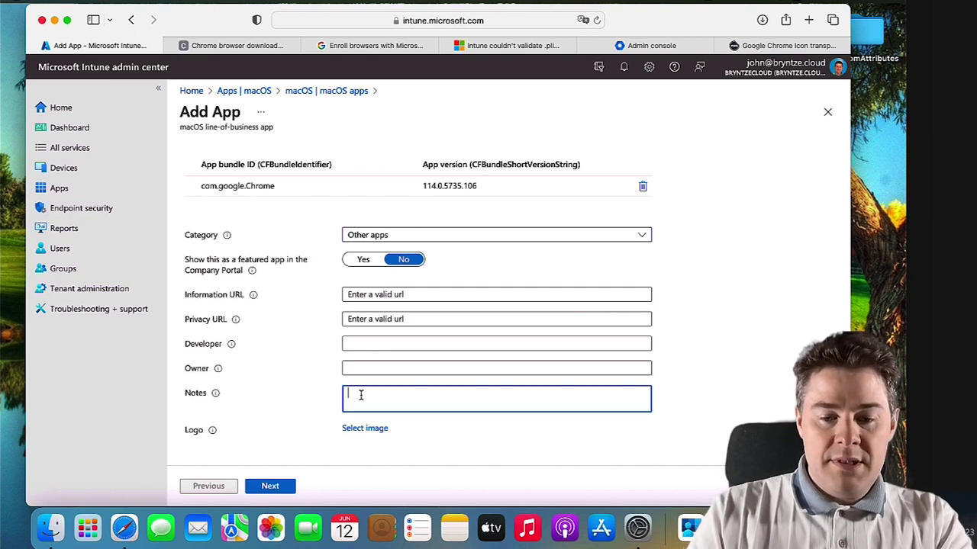
text(JOhn)
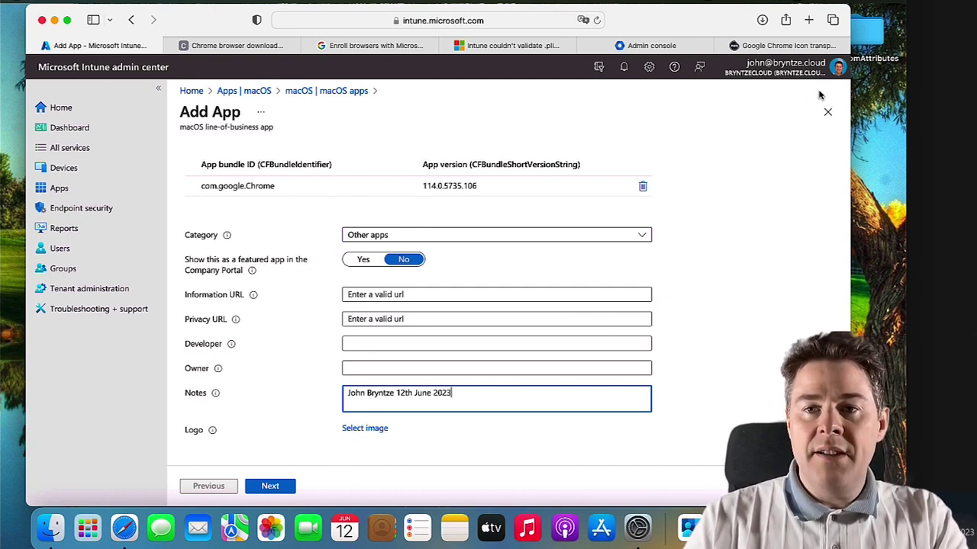
click(779, 49)
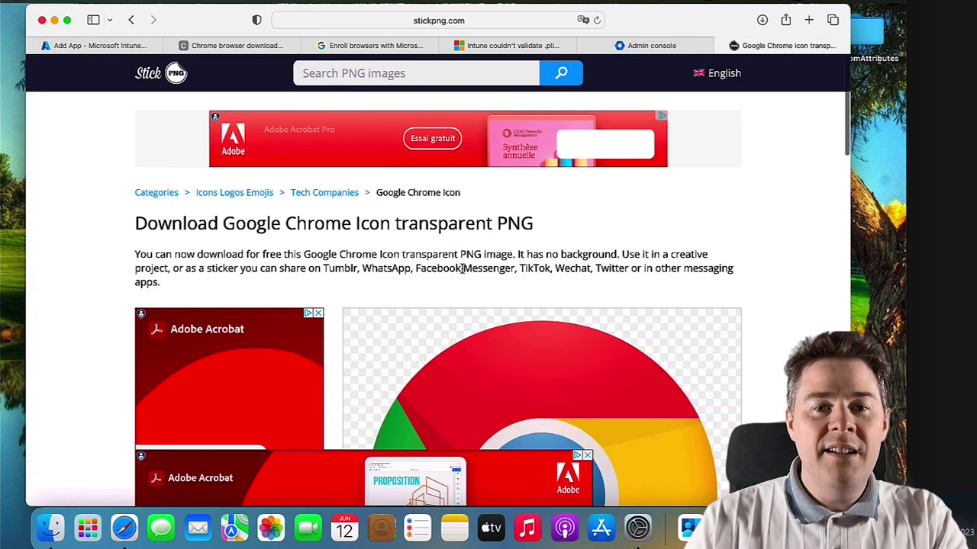
- Download the transparent Google Chrome icon PNG from StickPNG, allowing the download in Safari
click(131, 20)
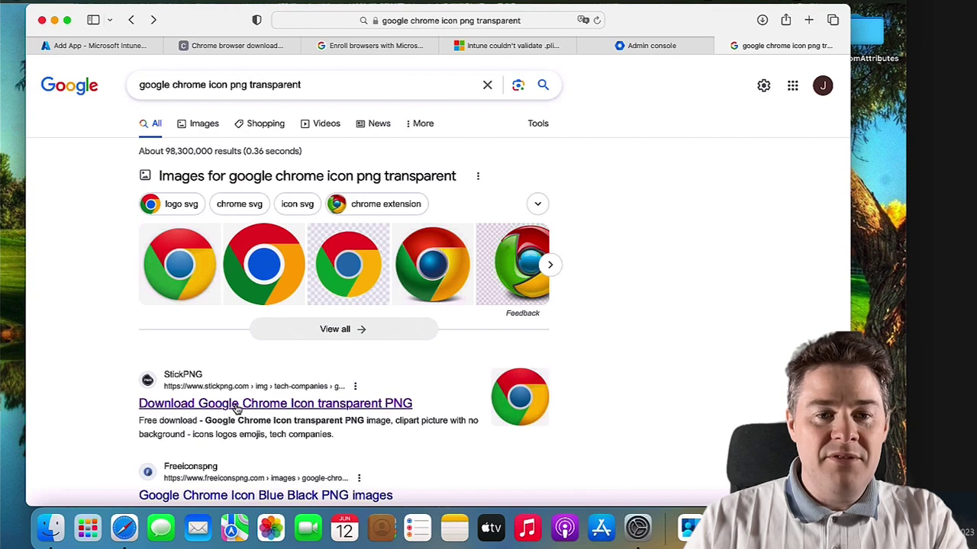
click(237, 410)
scroll(647, 350, down, 2)
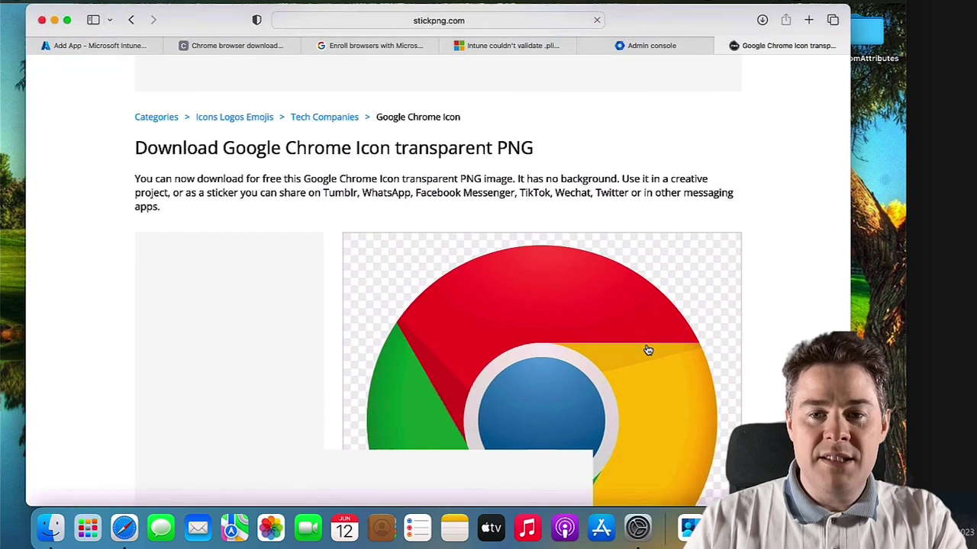
scroll(647, 350, down, 10)
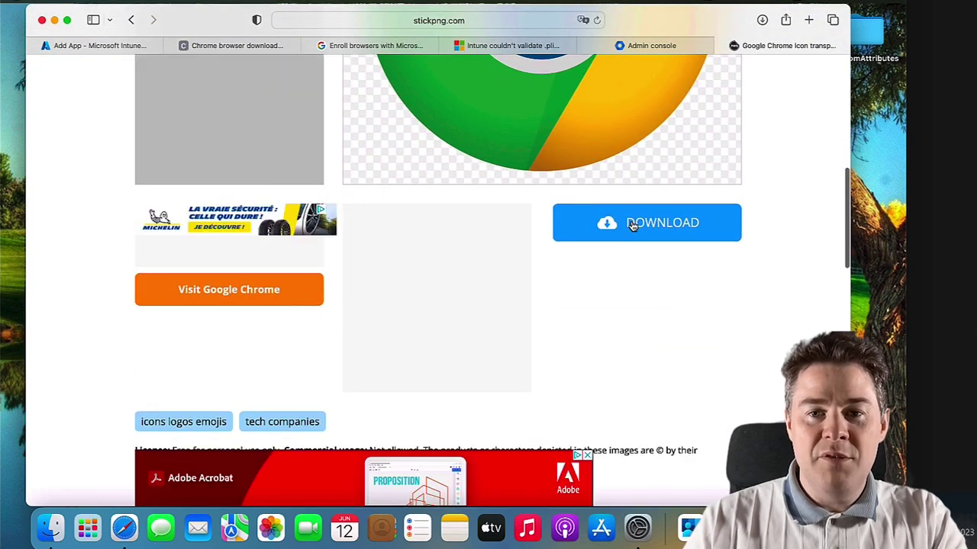
click(632, 225)
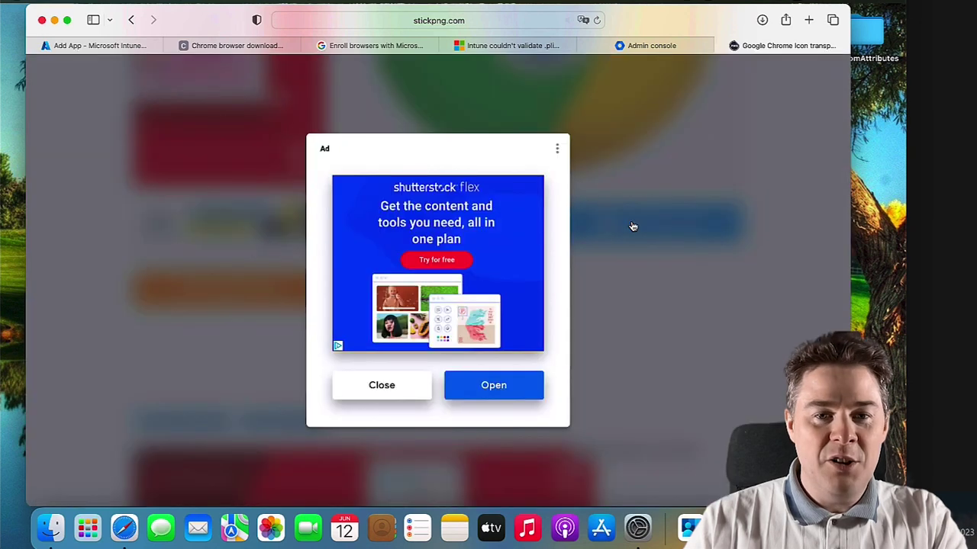
click(400, 389)
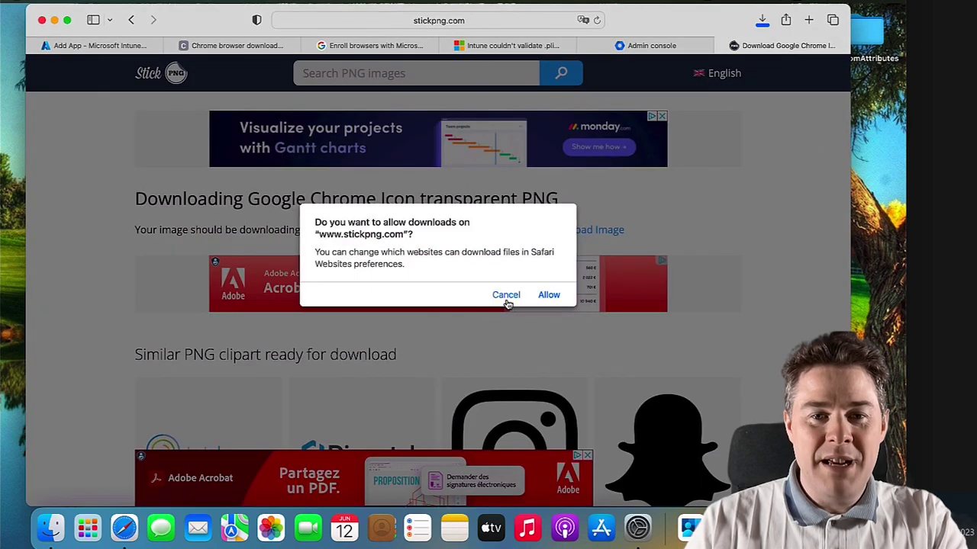
click(547, 299)
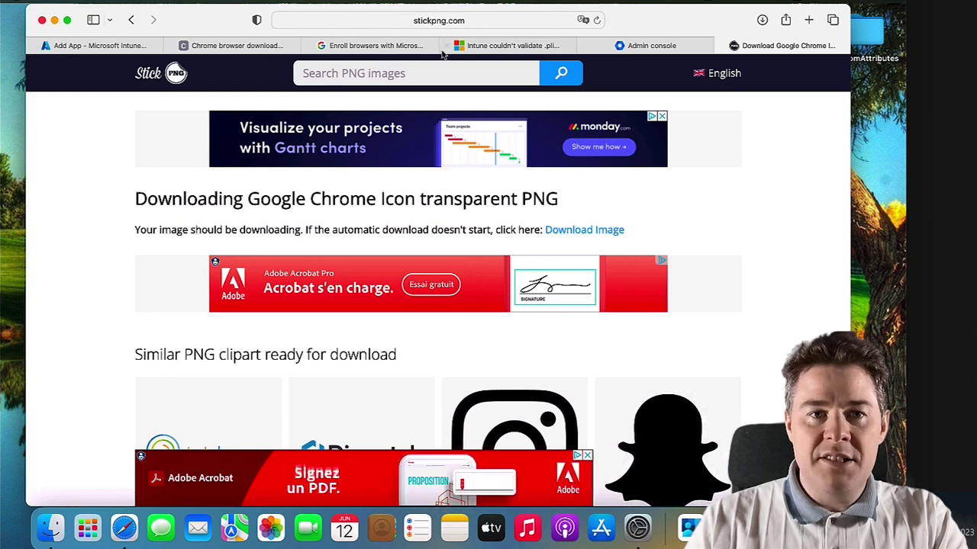
- Upload the downloaded Chrome icon PNG as the Google Chrome app logo and continue to Assignments
click(98, 46)
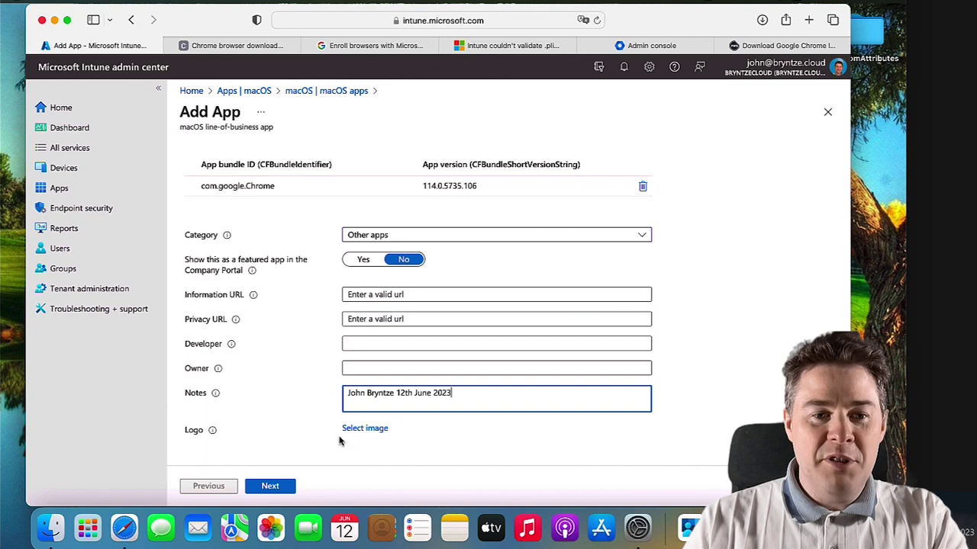
click(365, 428)
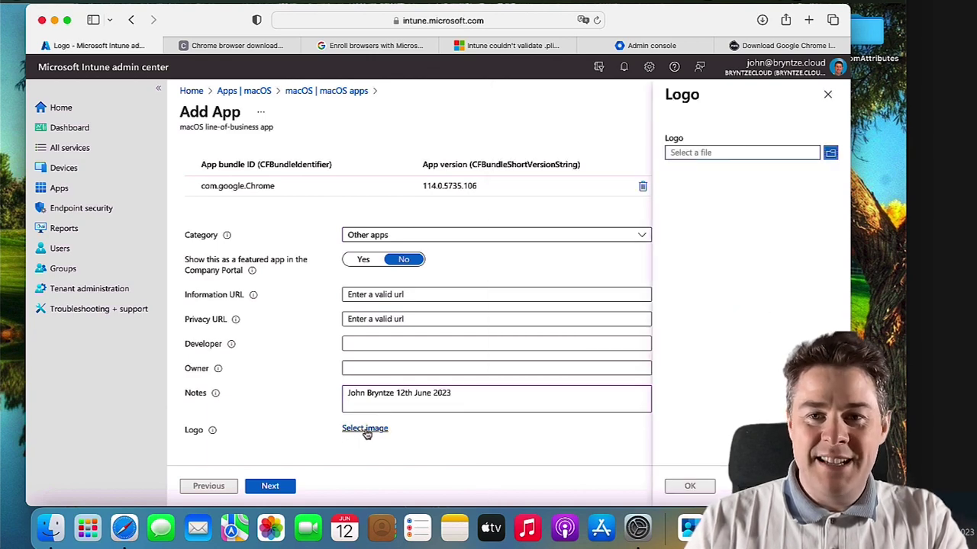
click(830, 153)
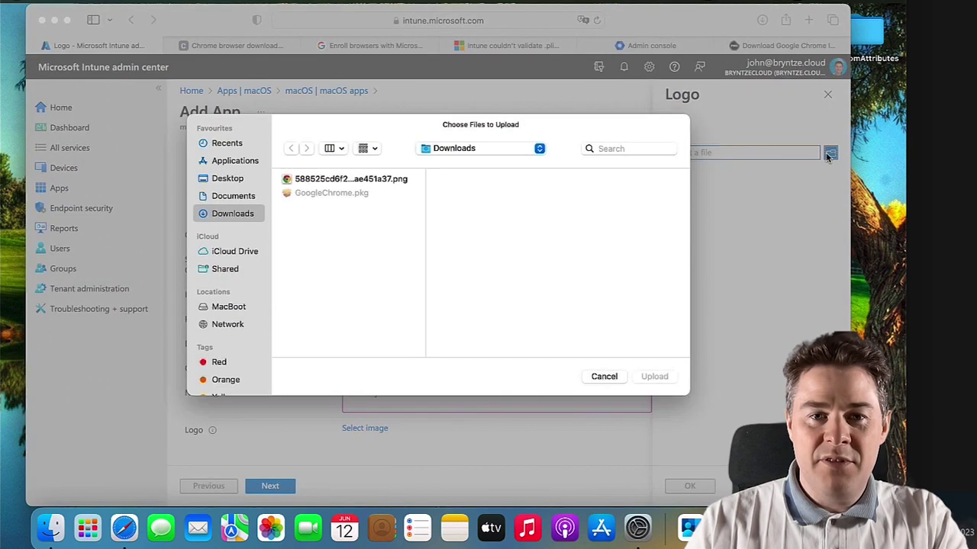
click(371, 181)
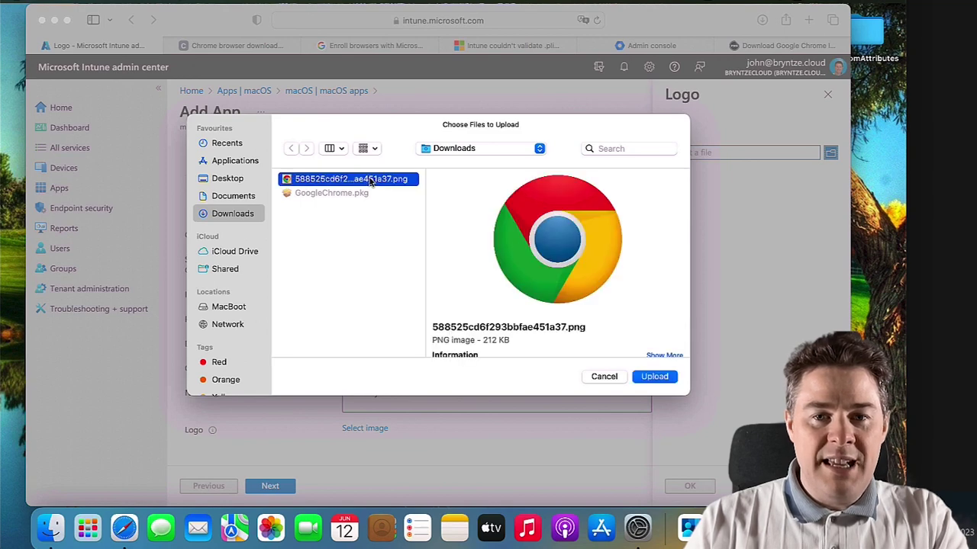
click(655, 376)
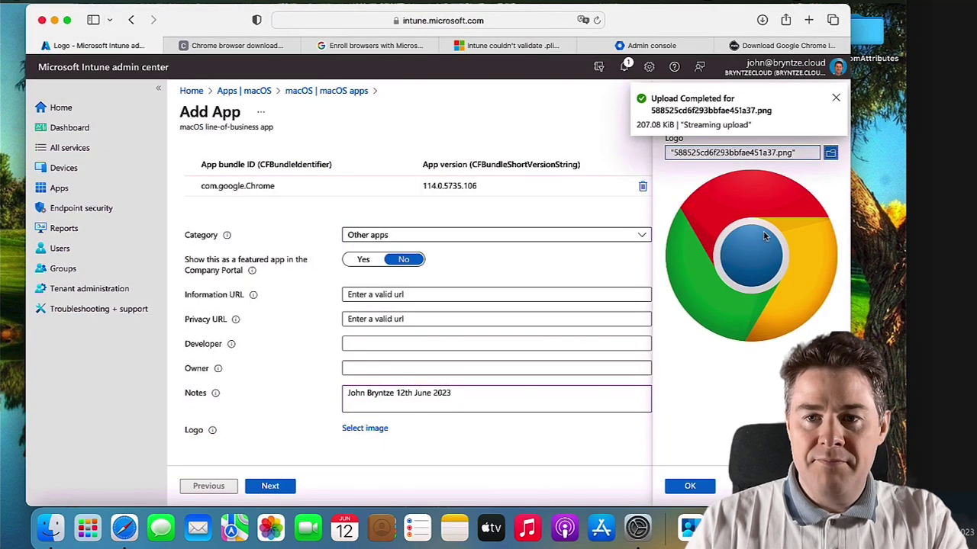
click(704, 489)
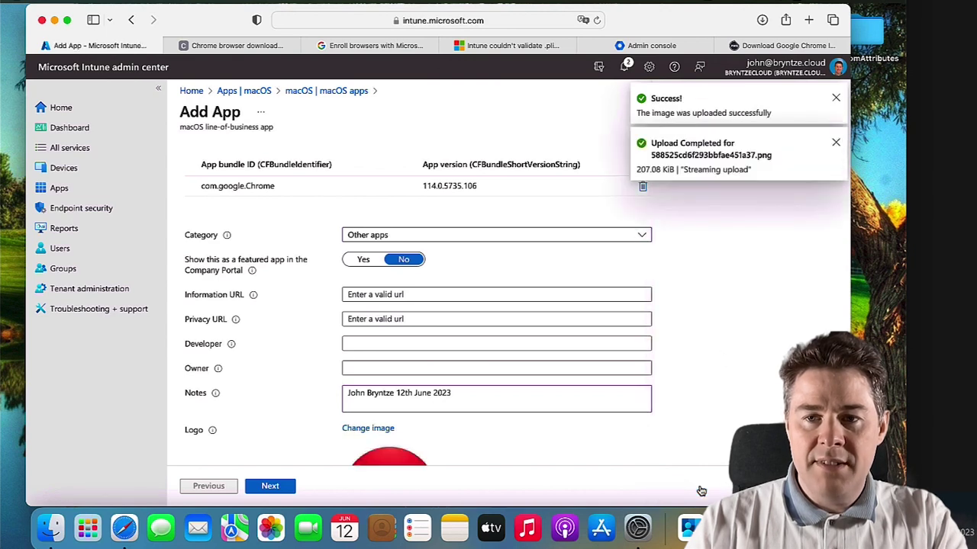
scroll(588, 456, down, 3)
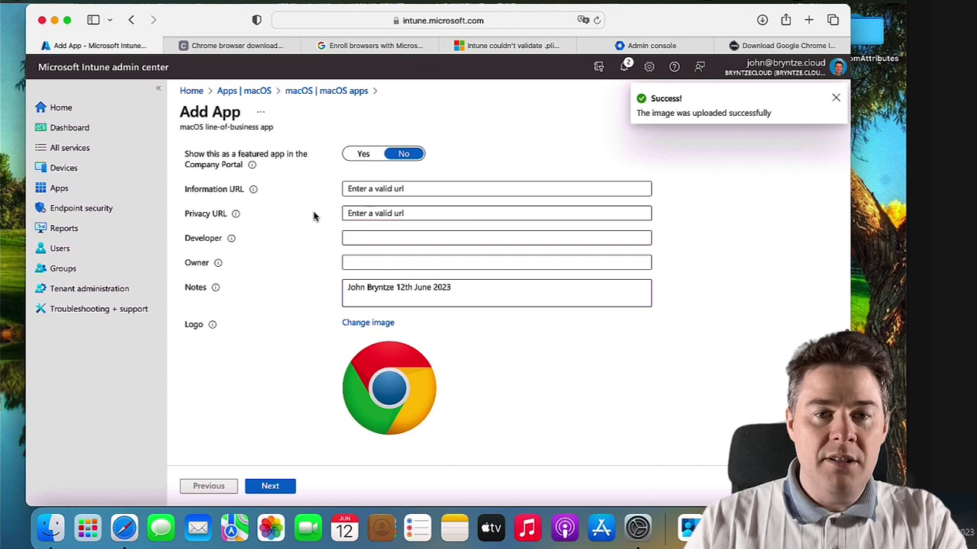
click(272, 487)
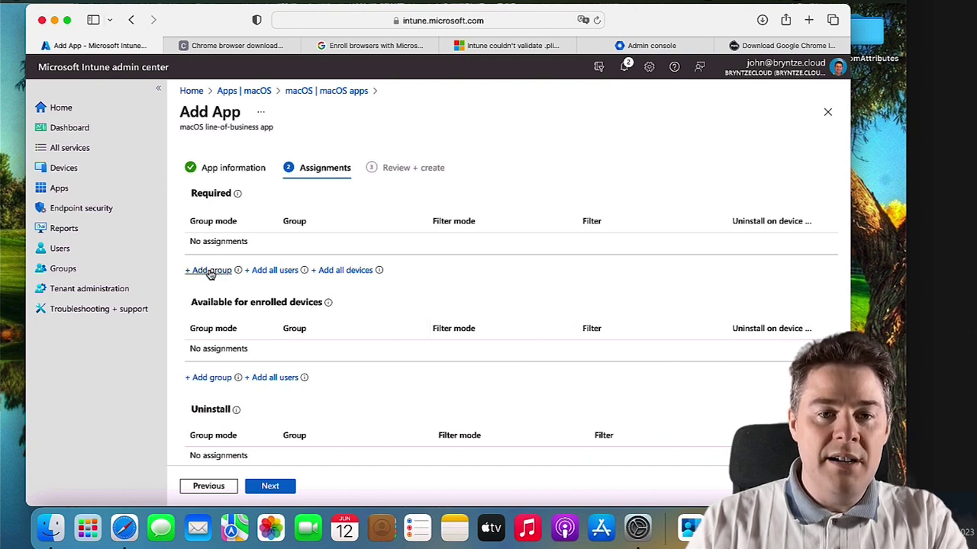
- Assign Google Chrome as Required to the All macOS Devices group and proceed to Review + create
click(211, 272)
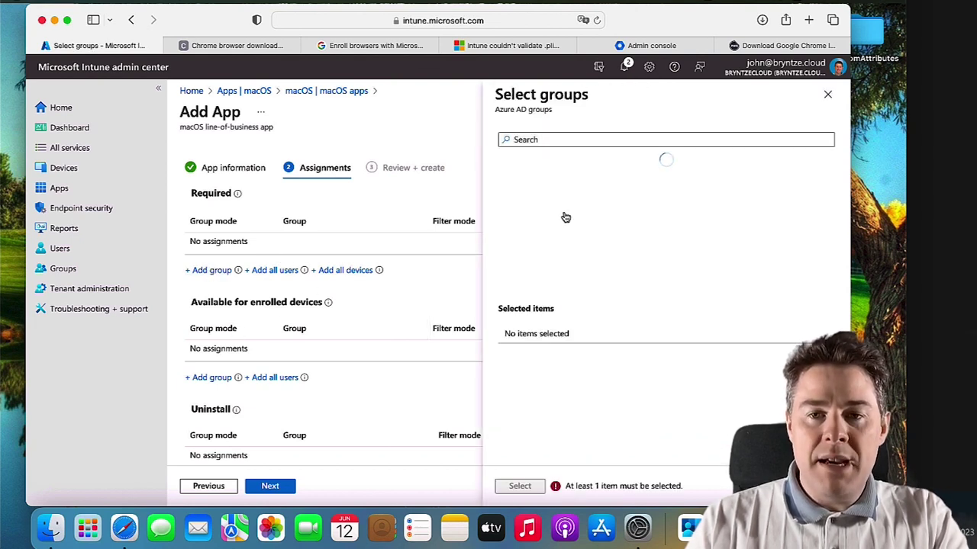
click(571, 247)
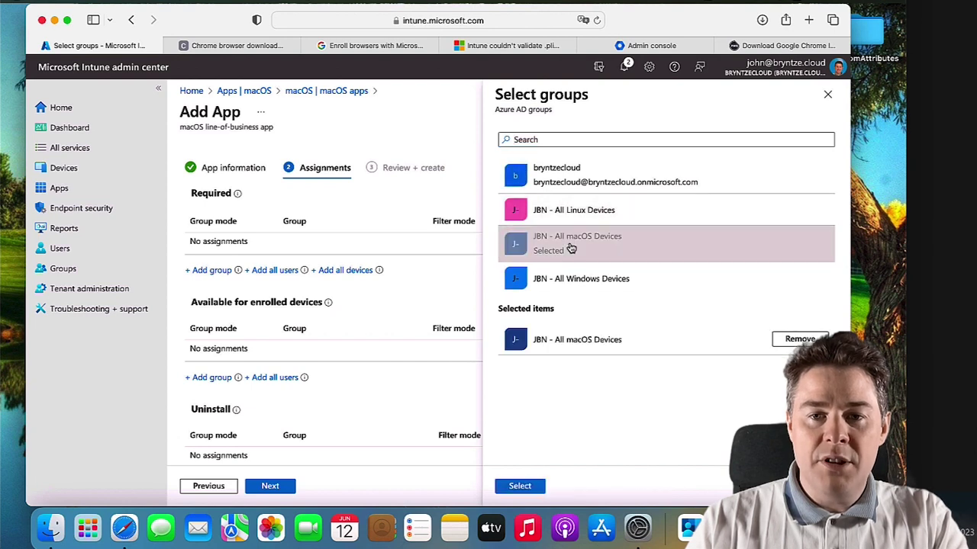
click(525, 490)
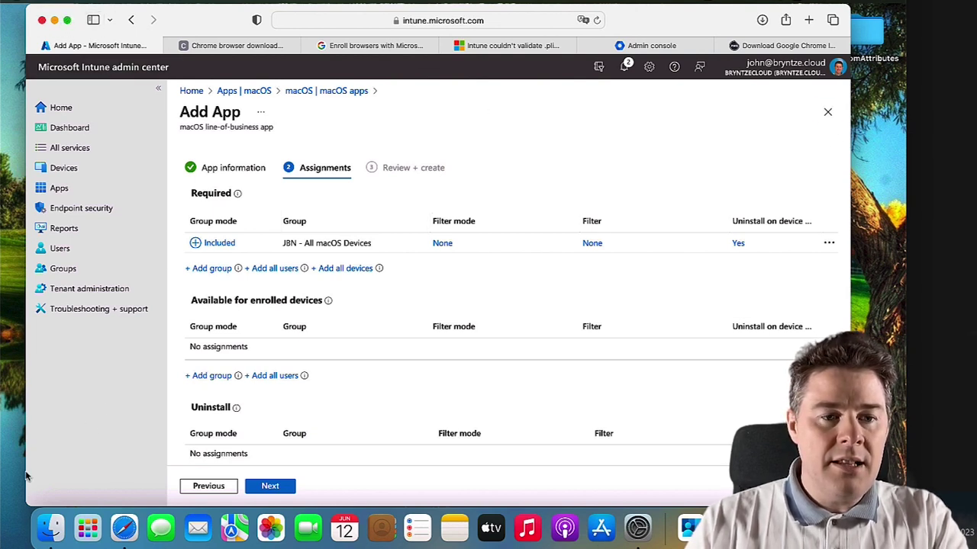
drag(17, 509, 0, 509)
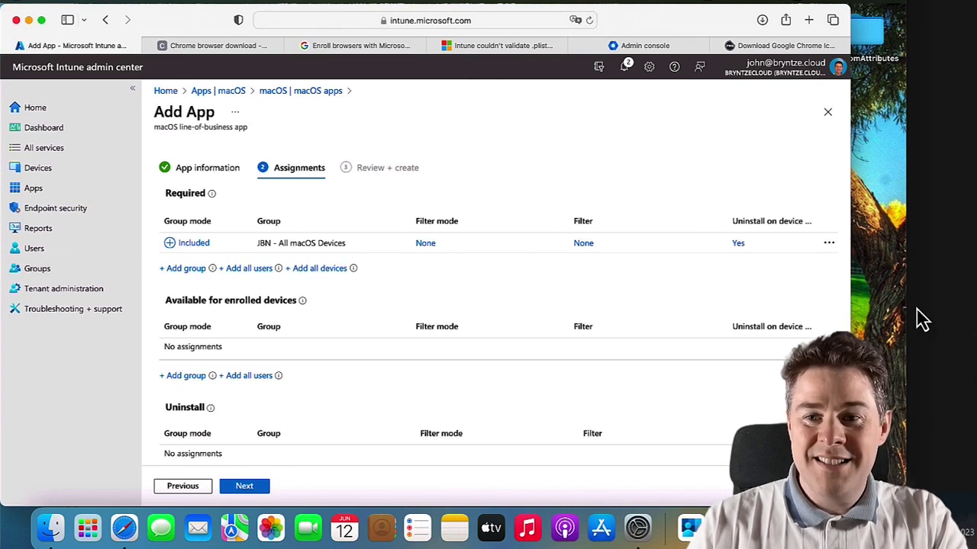
drag(919, 319, 926, 318)
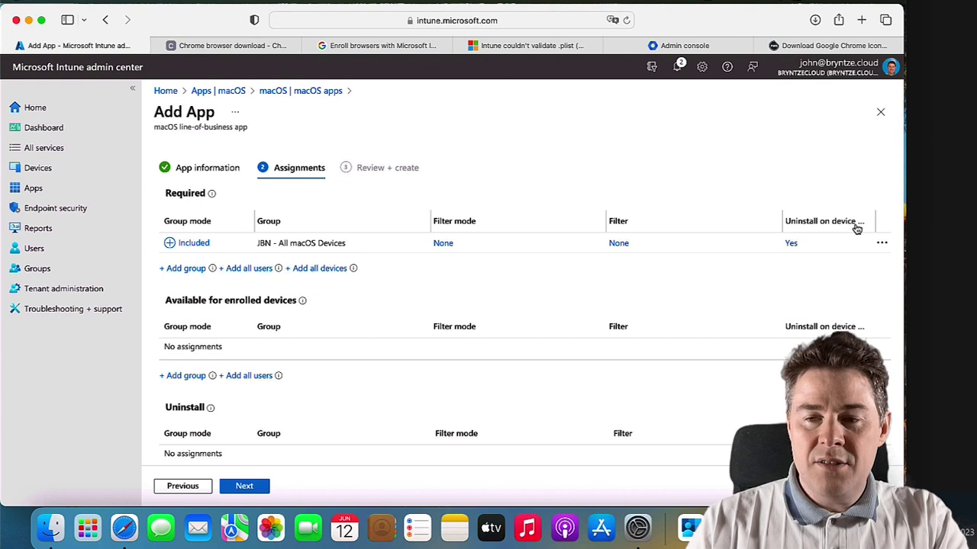
click(791, 244)
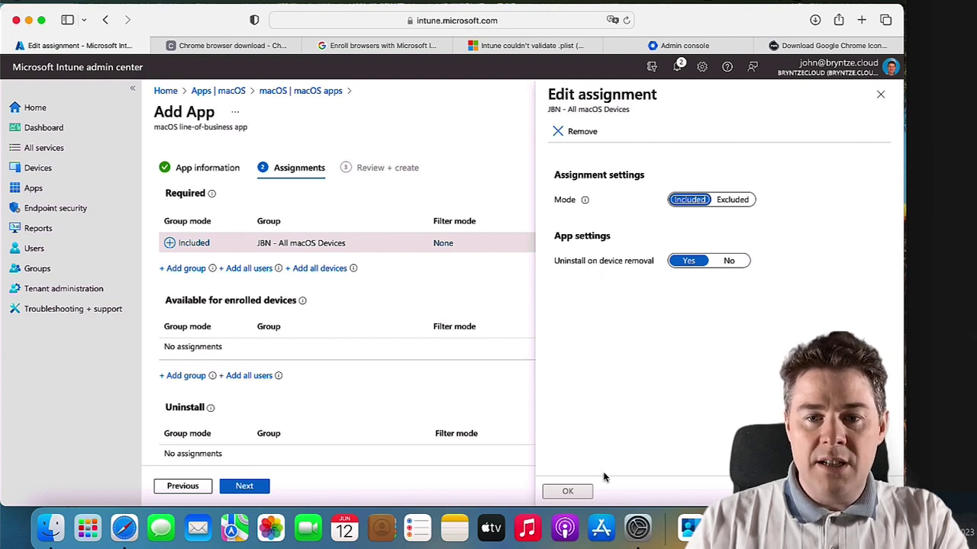
click(879, 95)
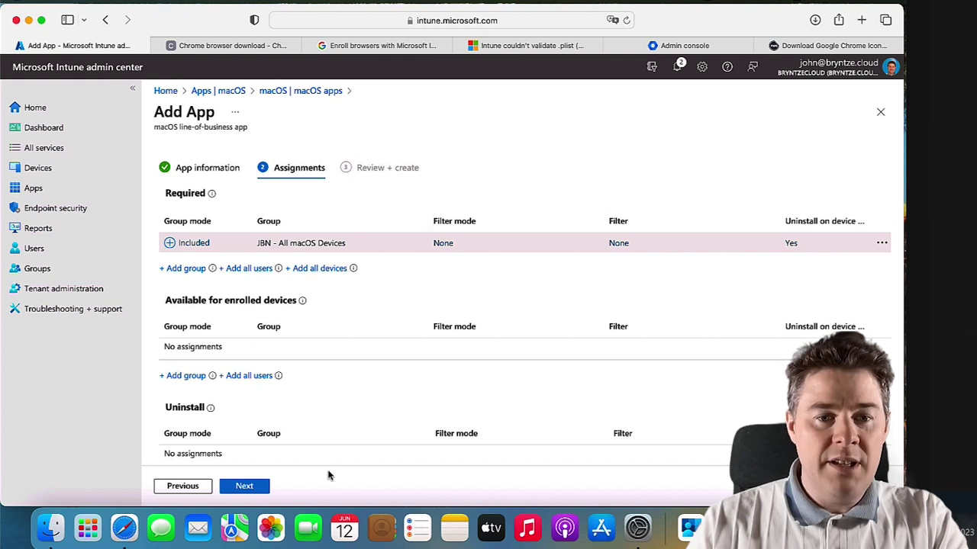
click(246, 489)
- Create the Google Chrome app, track the GoogleChrome.pkg upload in Notifications, and return to its overview
click(248, 491)
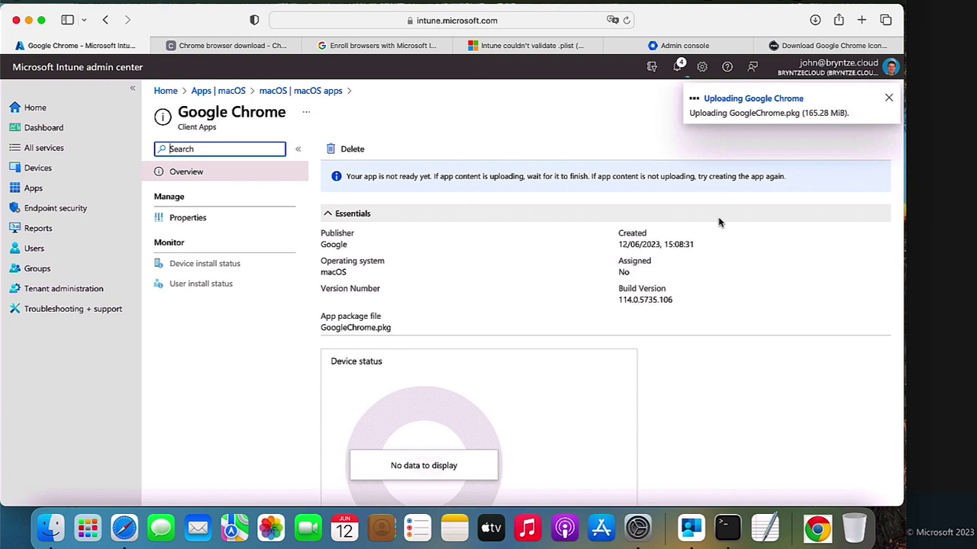
click(677, 66)
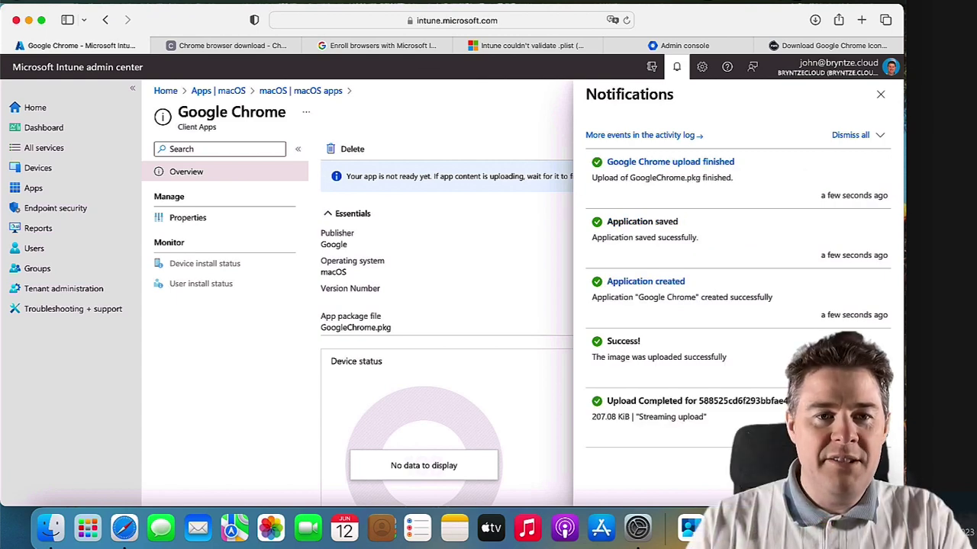
click(191, 218)
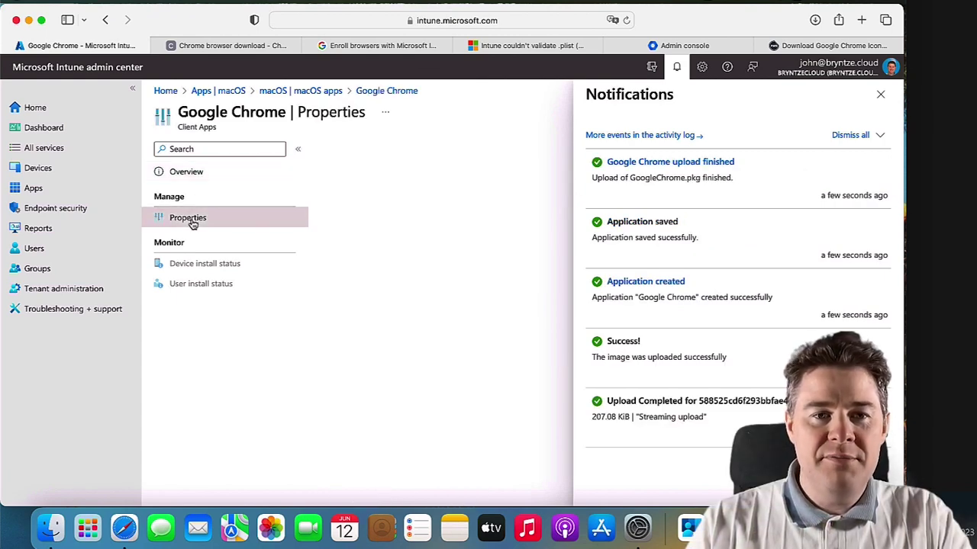
click(199, 173)
click(881, 96)
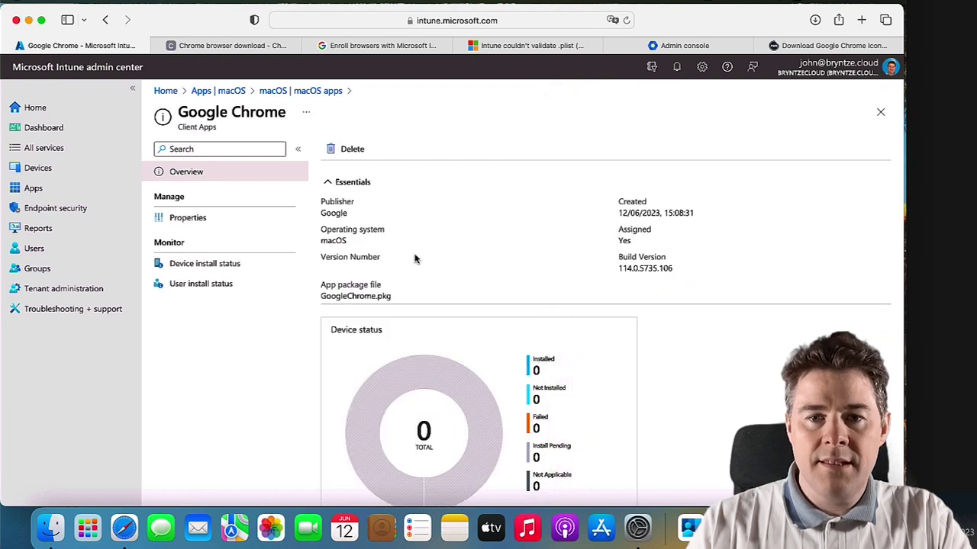
click(300, 91)
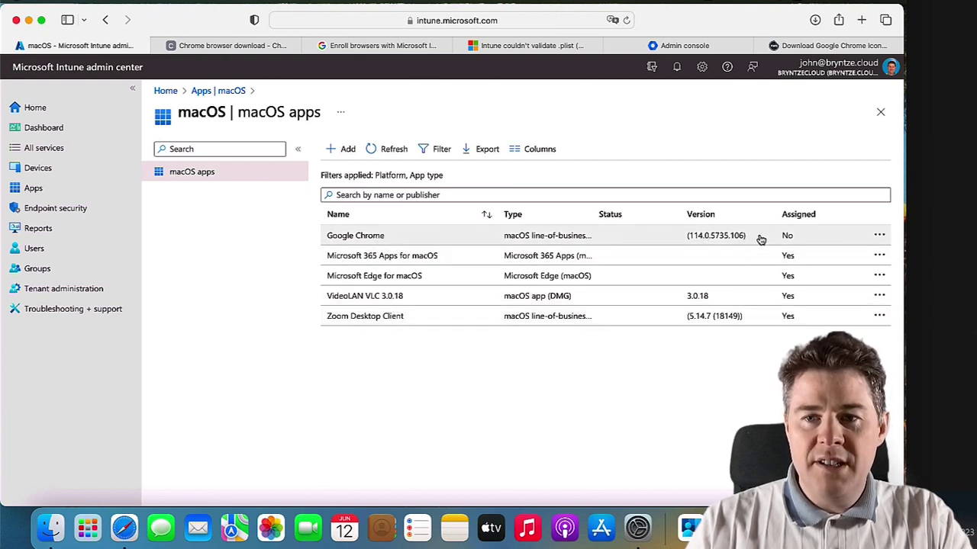
click(383, 153)
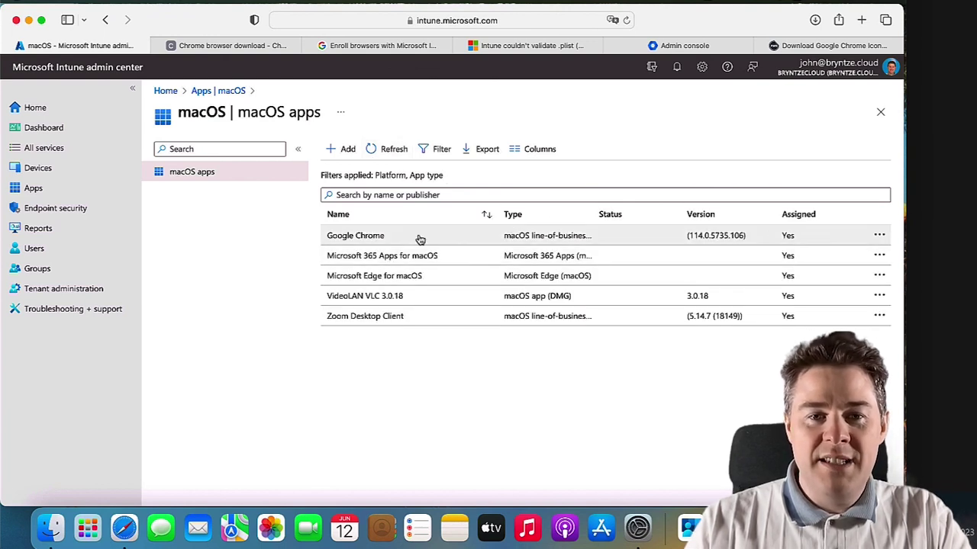
click(371, 243)
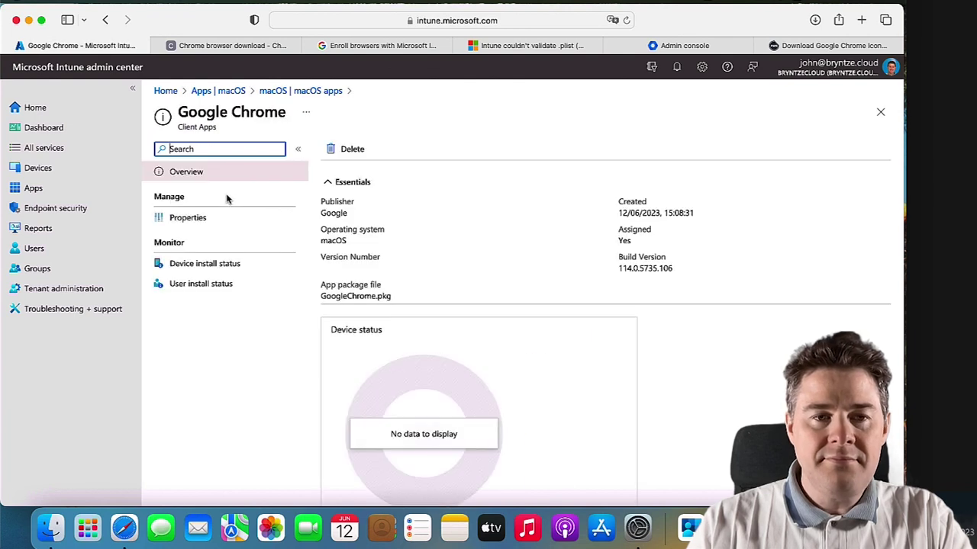
click(204, 263)
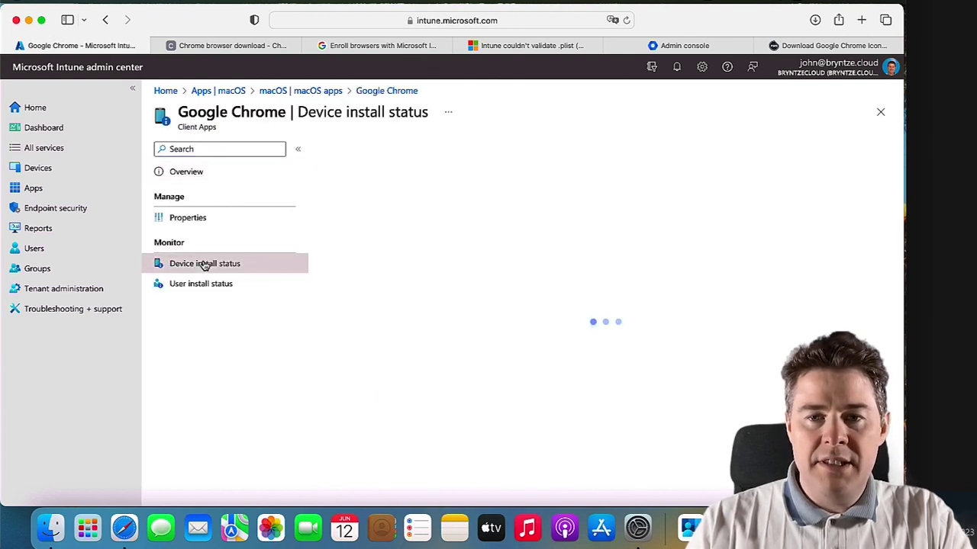
click(186, 221)
click(197, 176)
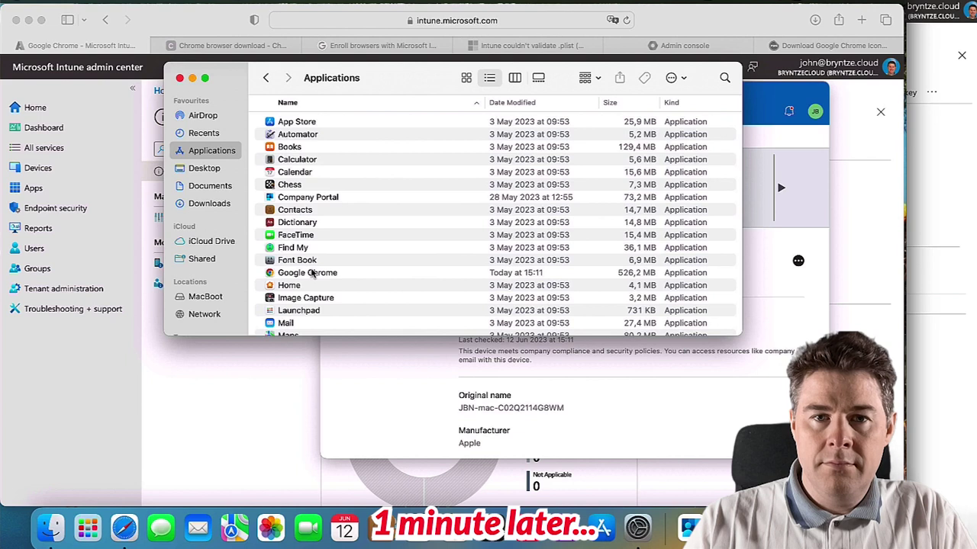
- Launch Google Chrome, load chrome://policy, confirm status Unmanaged with no policies set, then close it
click(312, 274)
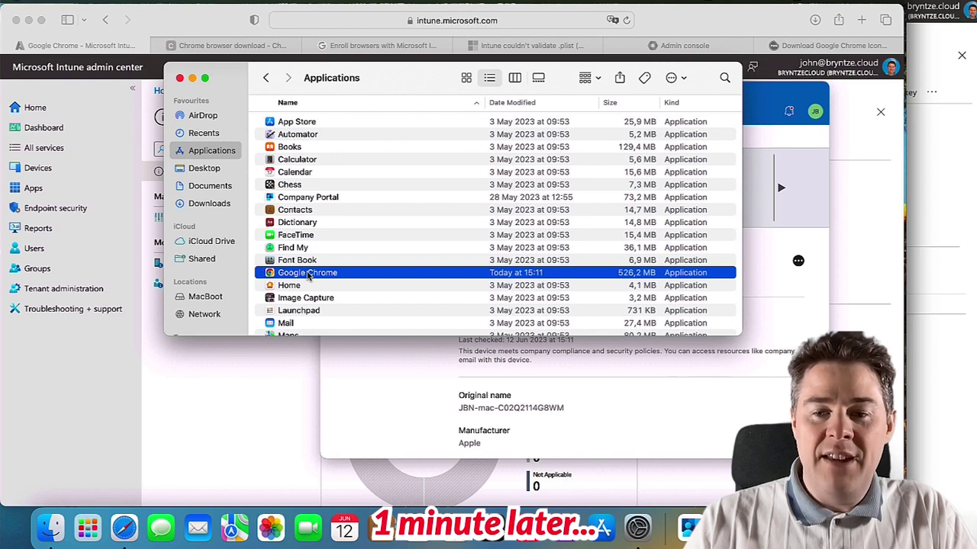
double_click(307, 276)
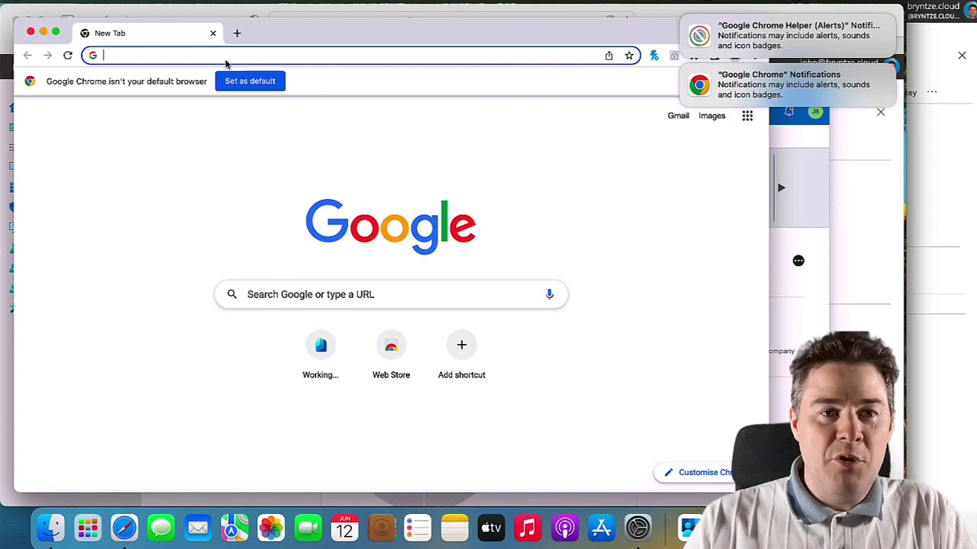
text(chrom)
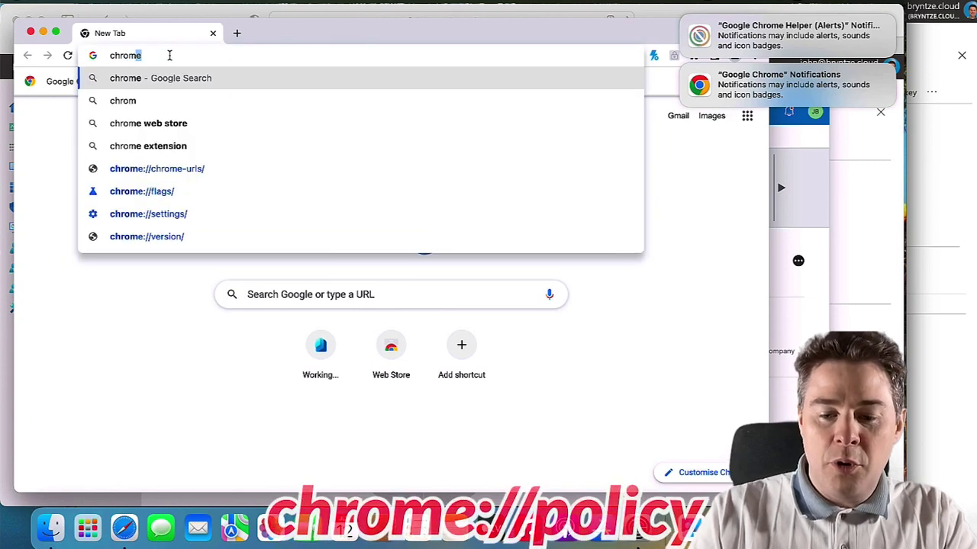
text(e://policy)
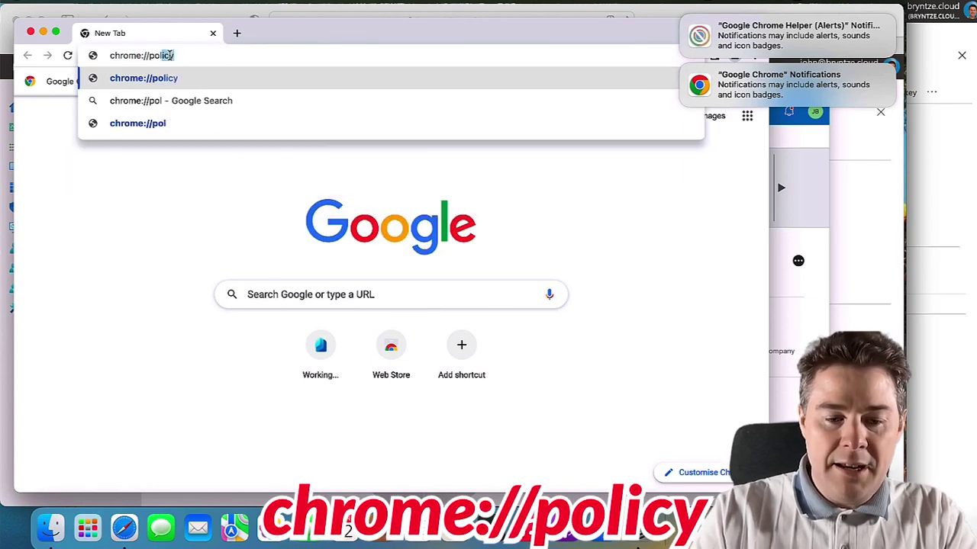
key(Return)
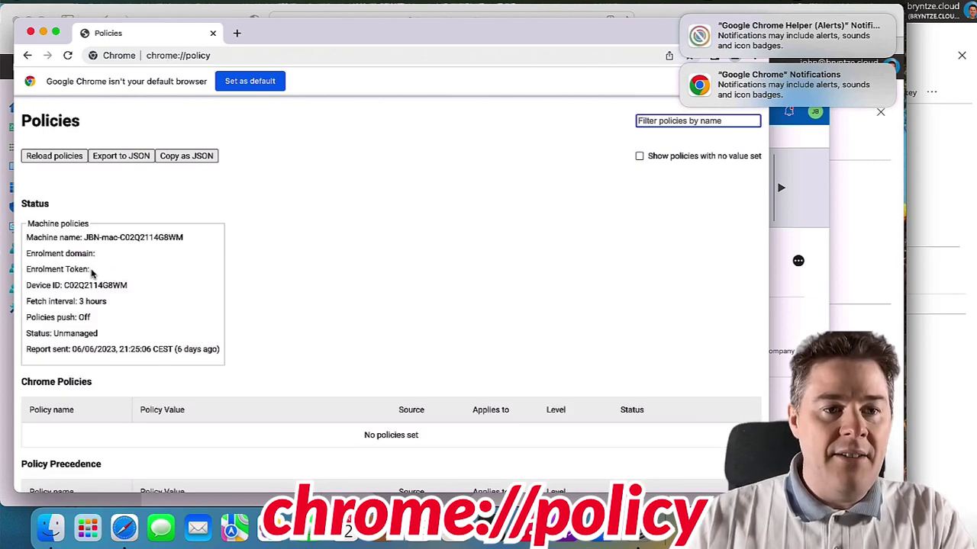
scroll(312, 354, down, 3)
scroll(312, 355, up, 3)
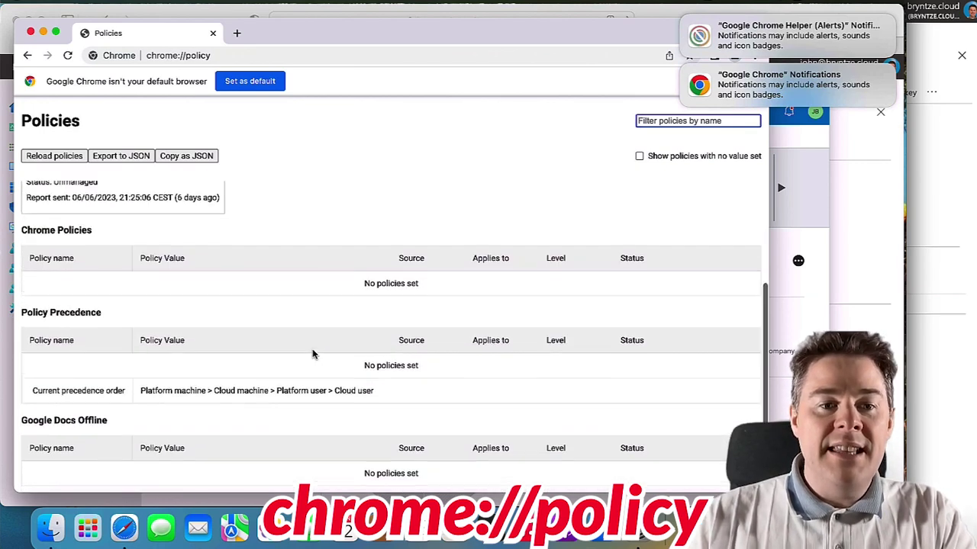
scroll(312, 354, down, 3)
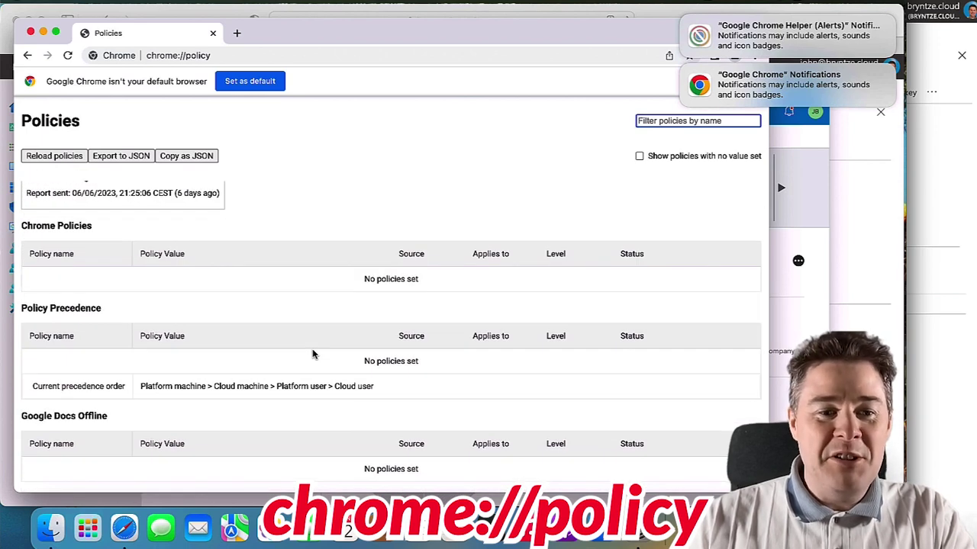
scroll(312, 354, up, 3)
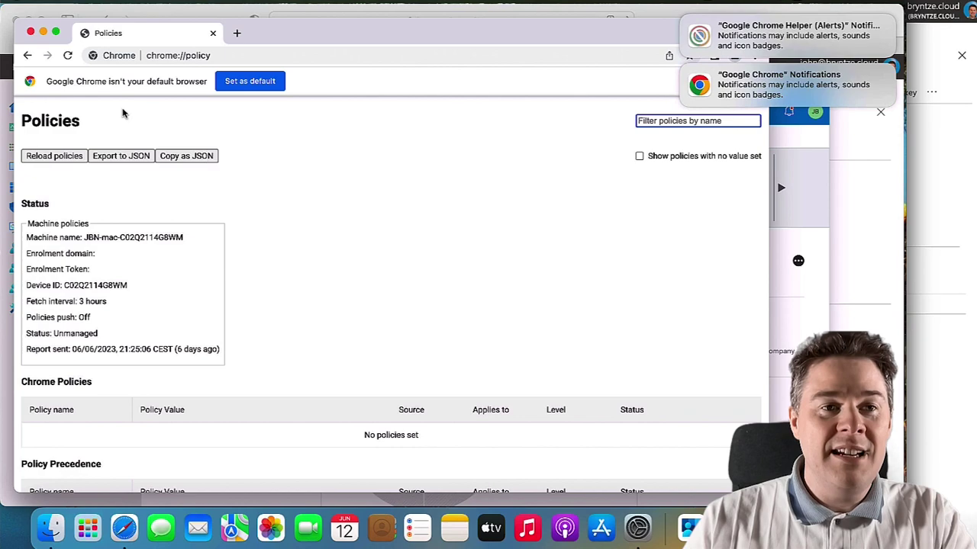
click(43, 33)
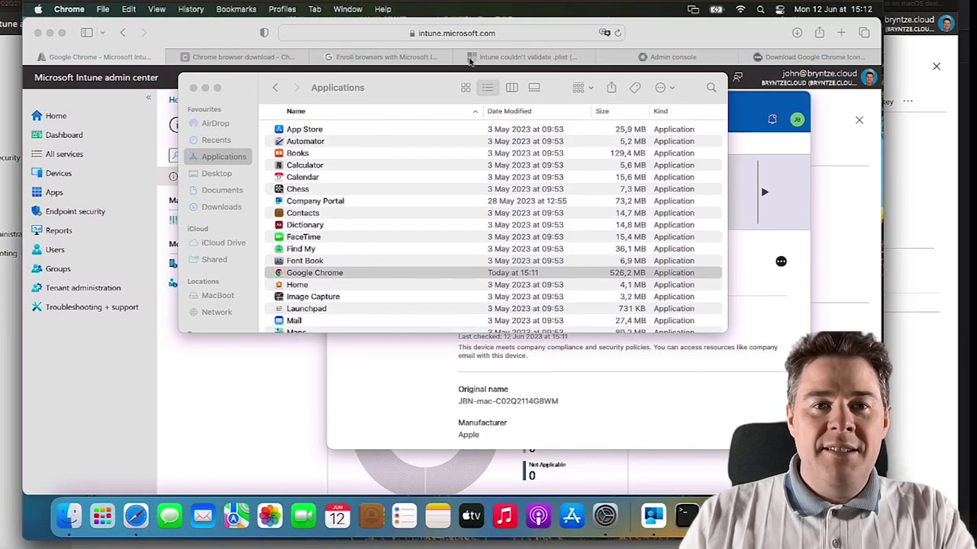
- Read the Enroll browsers steps in the Intune enrollment help article, then move to Google Admin console
click(404, 61)
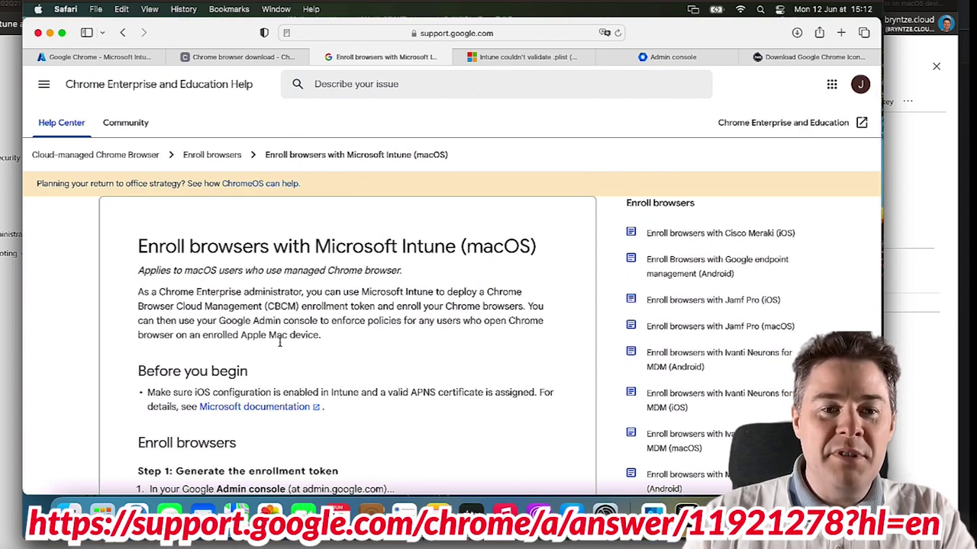
scroll(386, 380, down, 8)
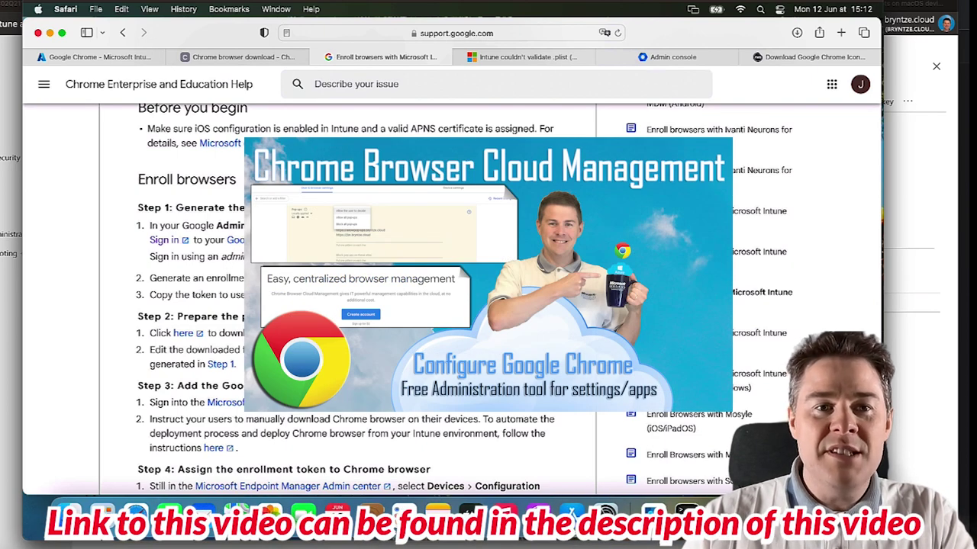
click(670, 58)
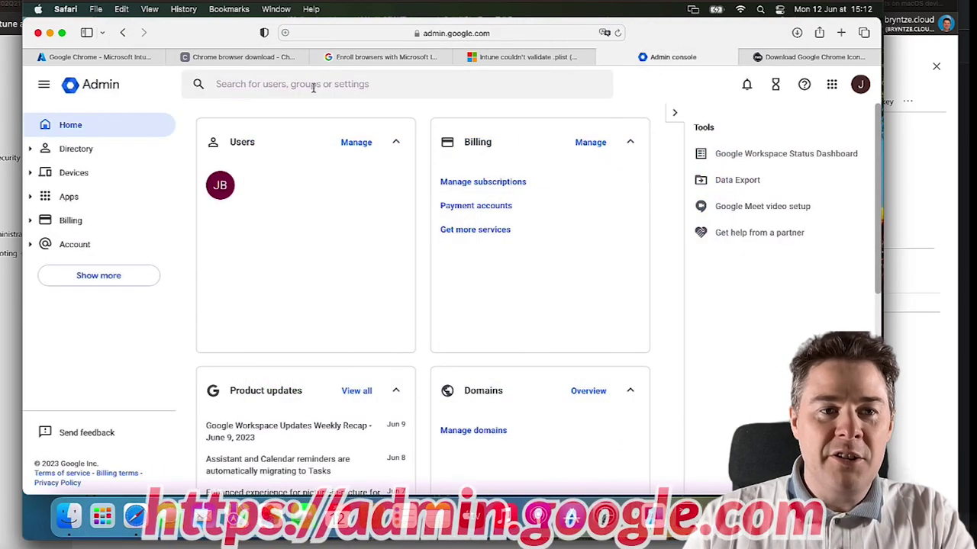
- Navigate to Devices > Chrome > Managed browsers and select the Technology organizational unit
click(34, 174)
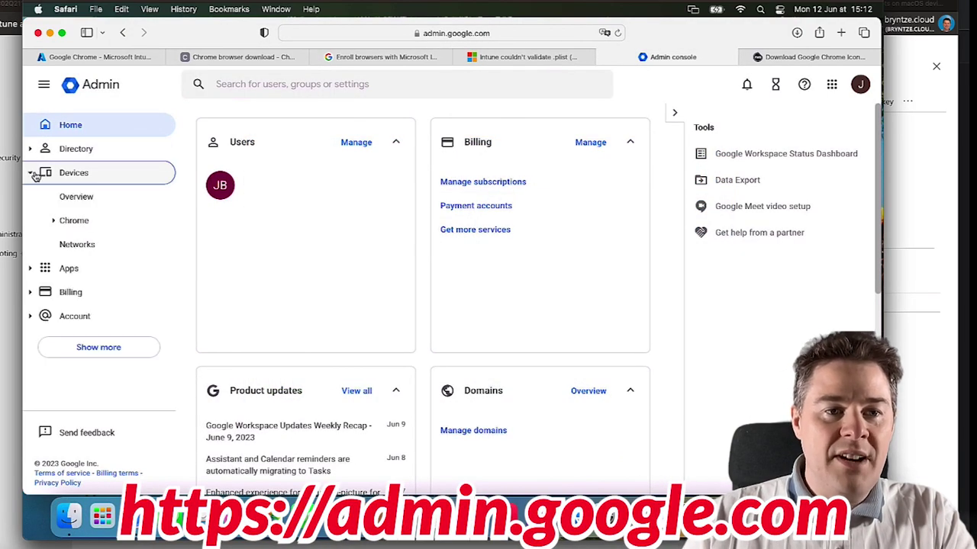
click(53, 220)
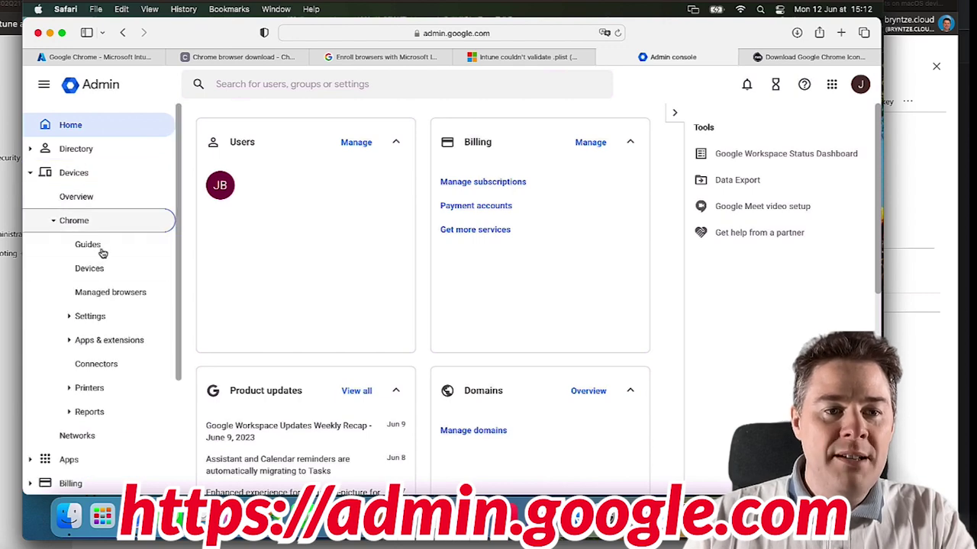
click(103, 293)
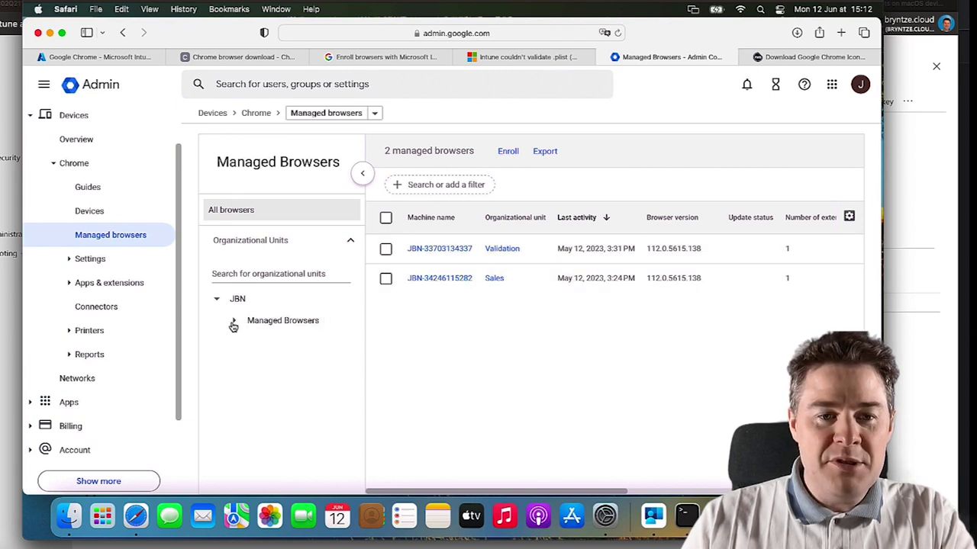
click(234, 322)
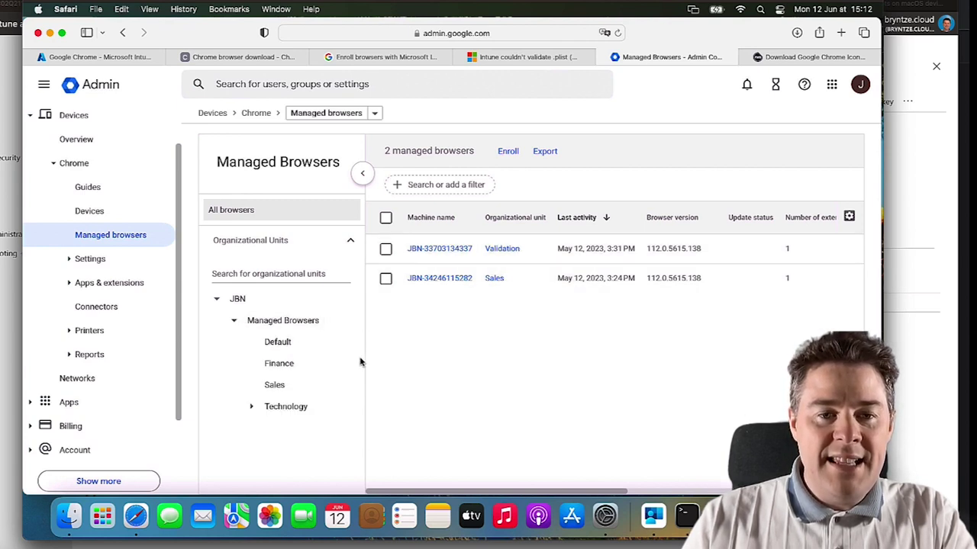
click(251, 406)
click(291, 413)
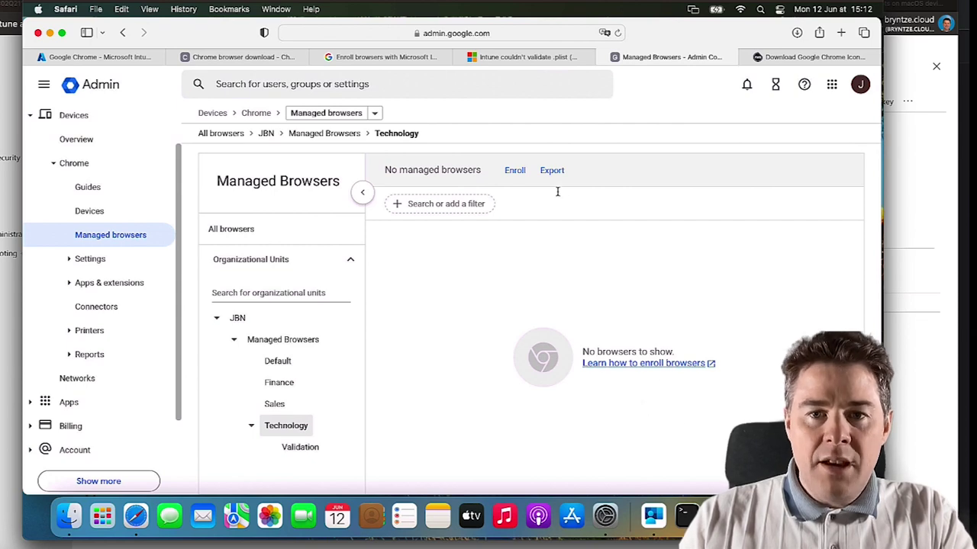
- Enroll browsers into Technology, download the Mac & Linux token text file, and copy the token
click(515, 171)
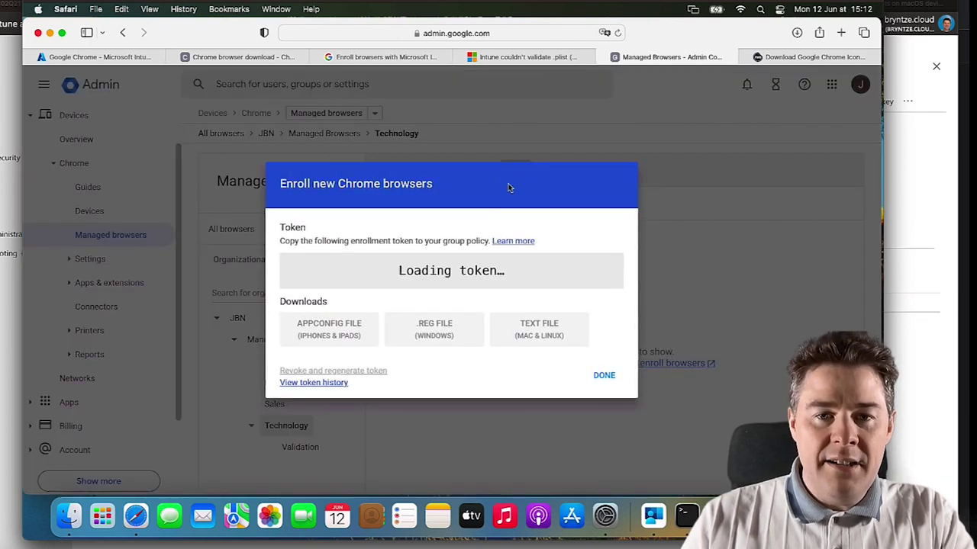
click(538, 334)
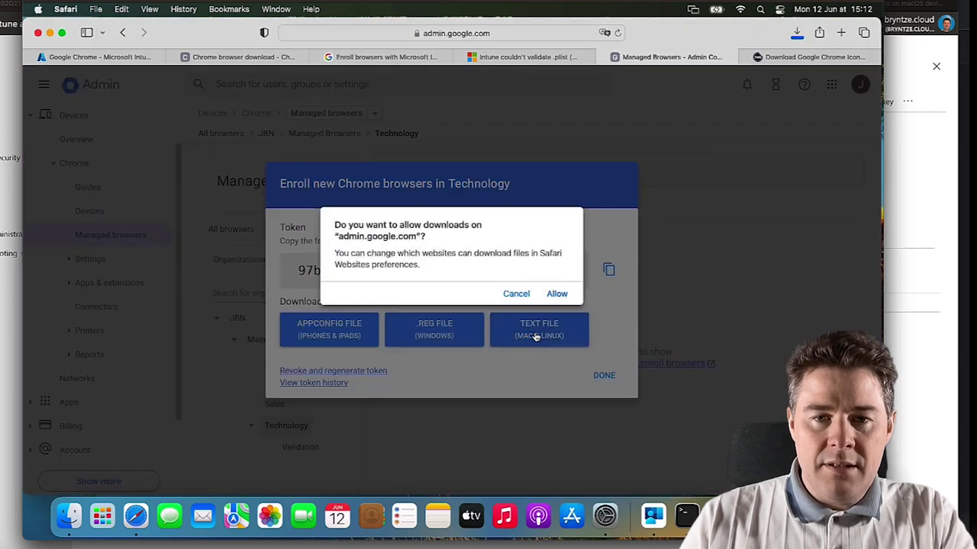
click(557, 294)
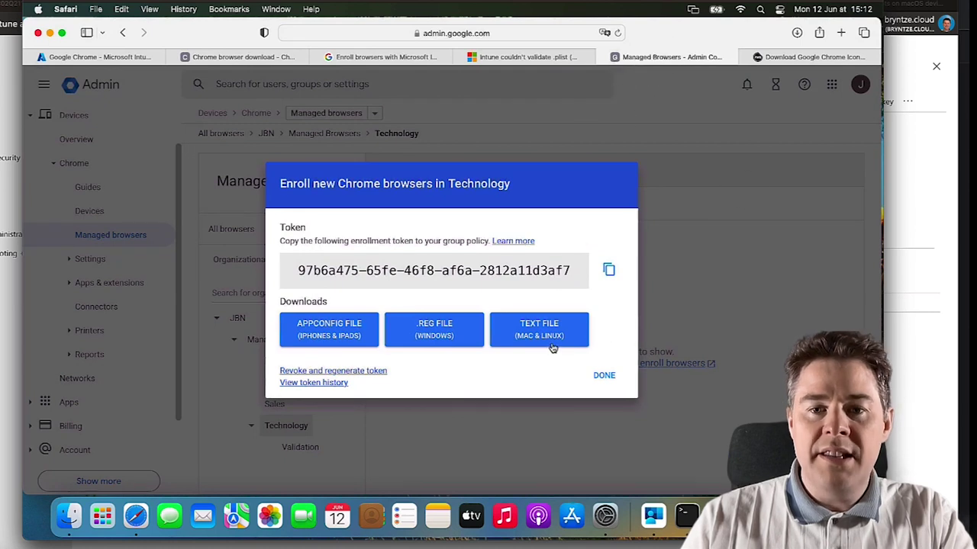
click(609, 272)
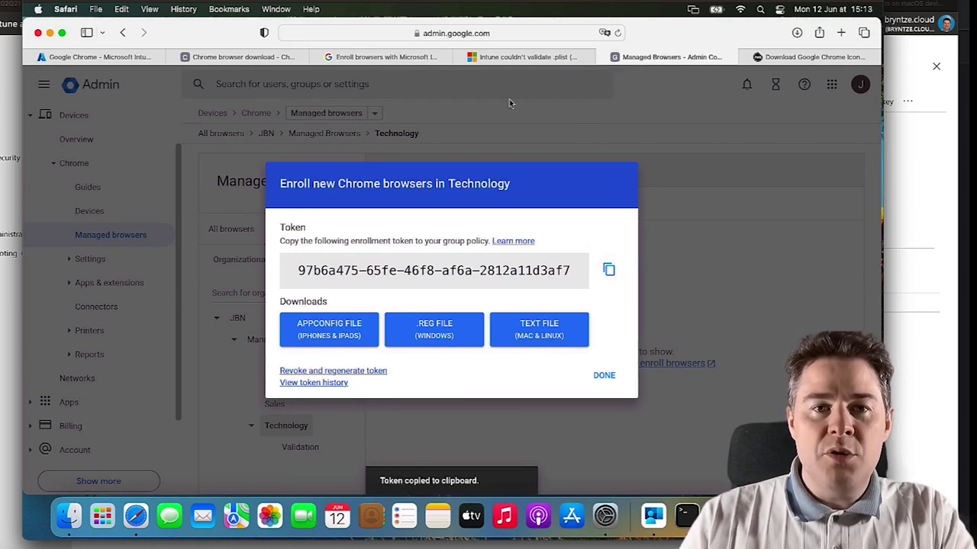
click(405, 58)
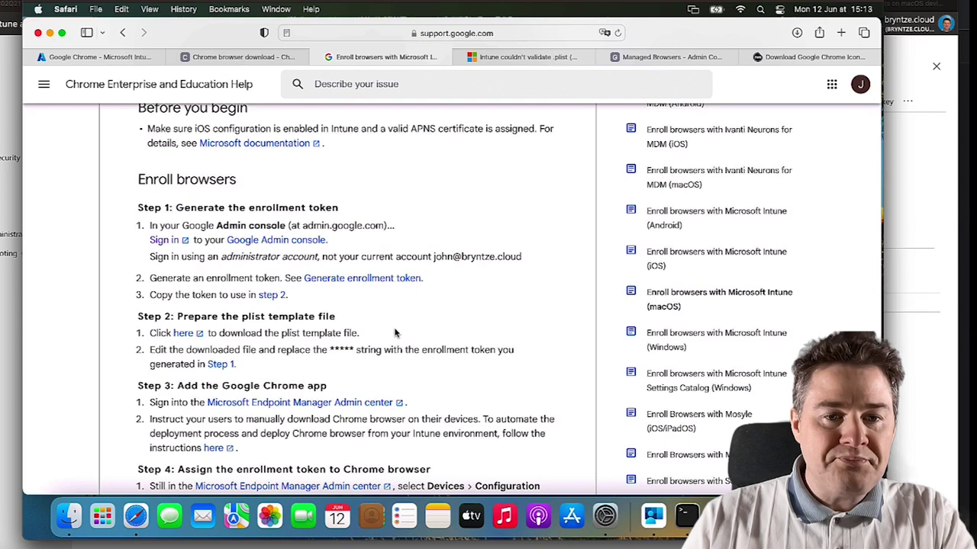
scroll(394, 333, down, 2)
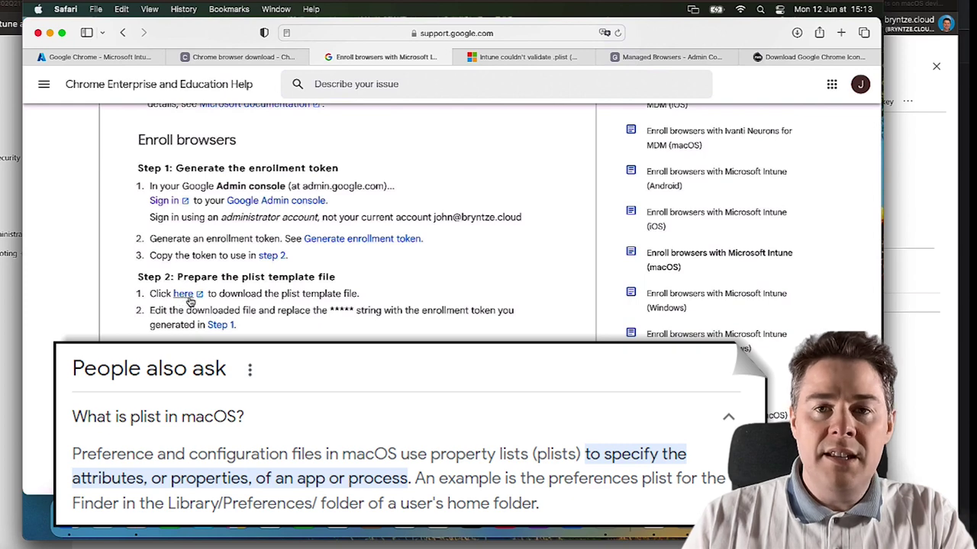
click(522, 60)
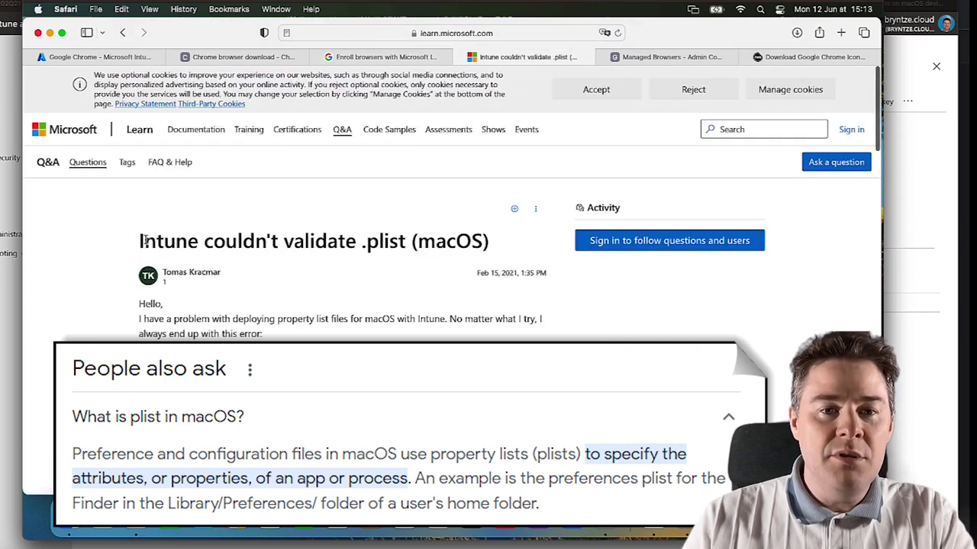
drag(143, 241, 436, 243)
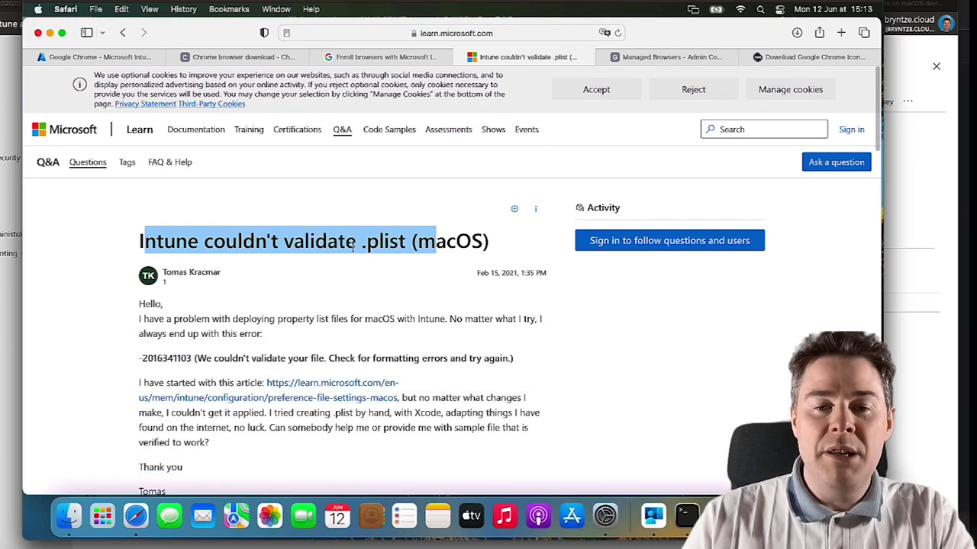
click(381, 286)
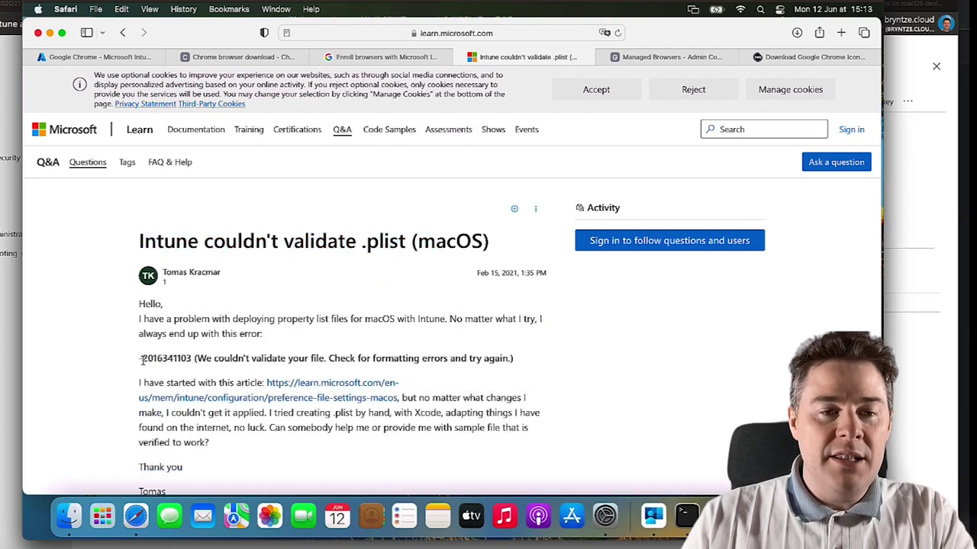
drag(142, 361, 190, 359)
- Copy the CloudManagementEnrollmentToken plist snippet from the answer's code block
scroll(343, 347, down, 10)
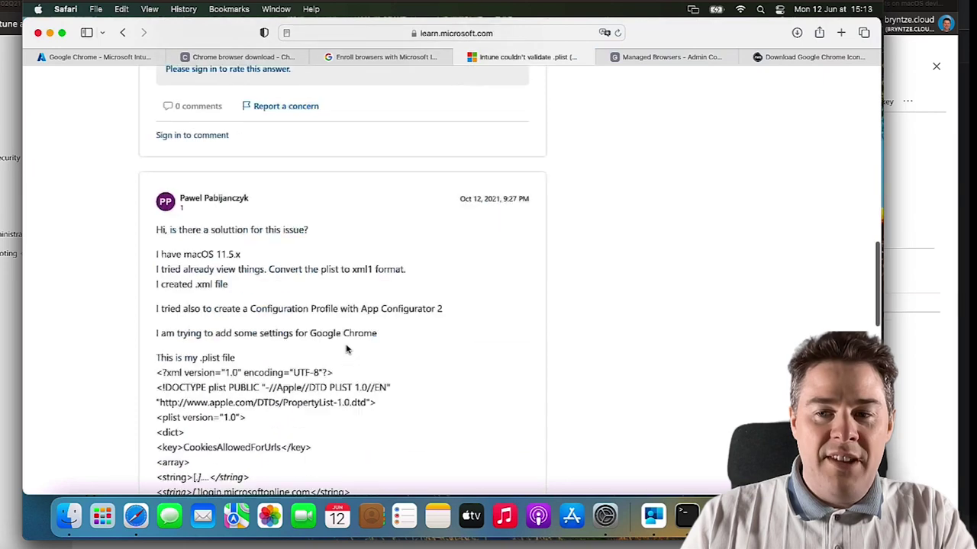
scroll(346, 349, down, 10)
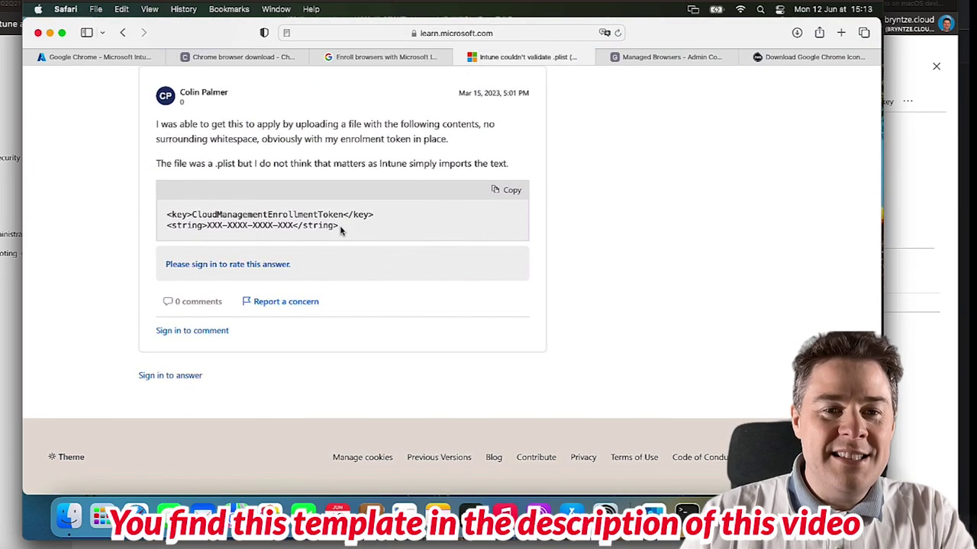
click(507, 189)
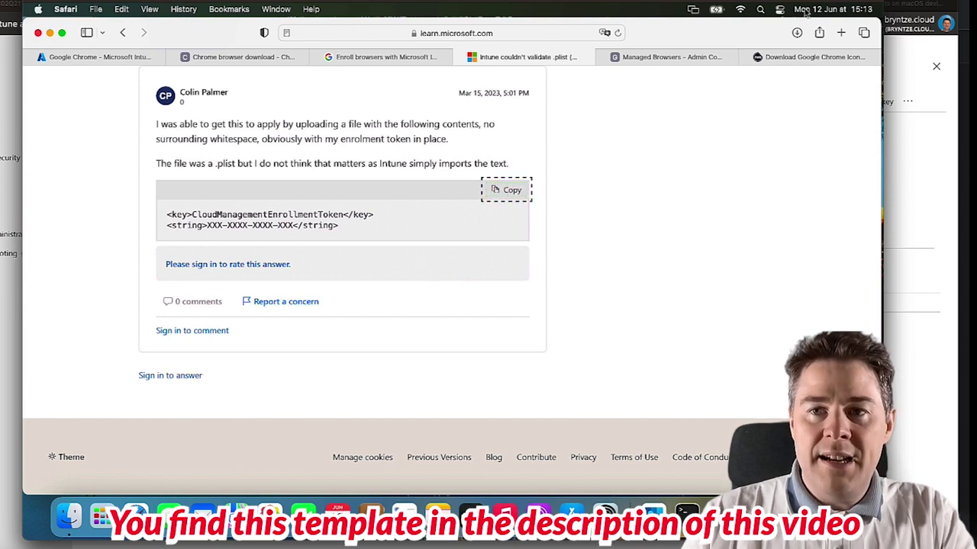
click(761, 11)
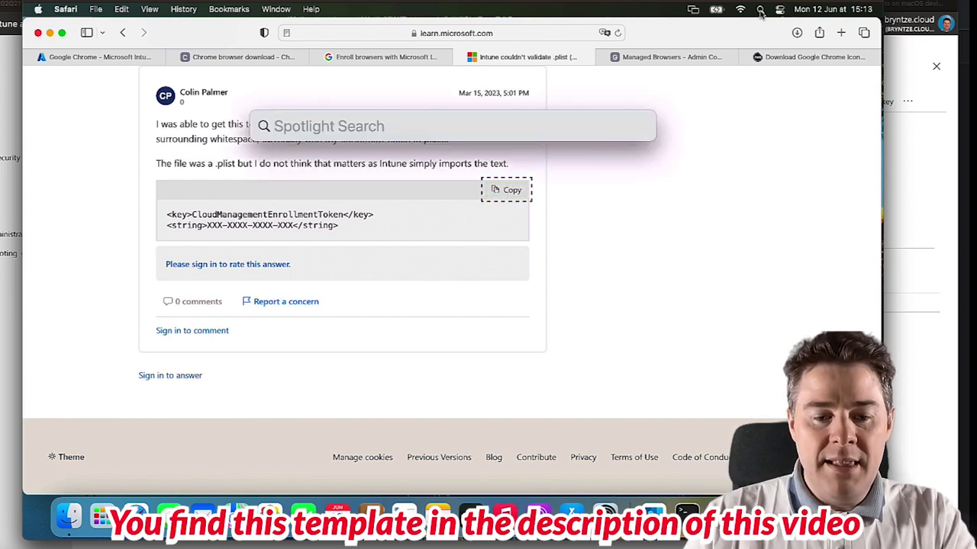
- Launch TextEdit via Spotlight and paste the plist snippet into a new blank document
text(textEdit)
key(Return)
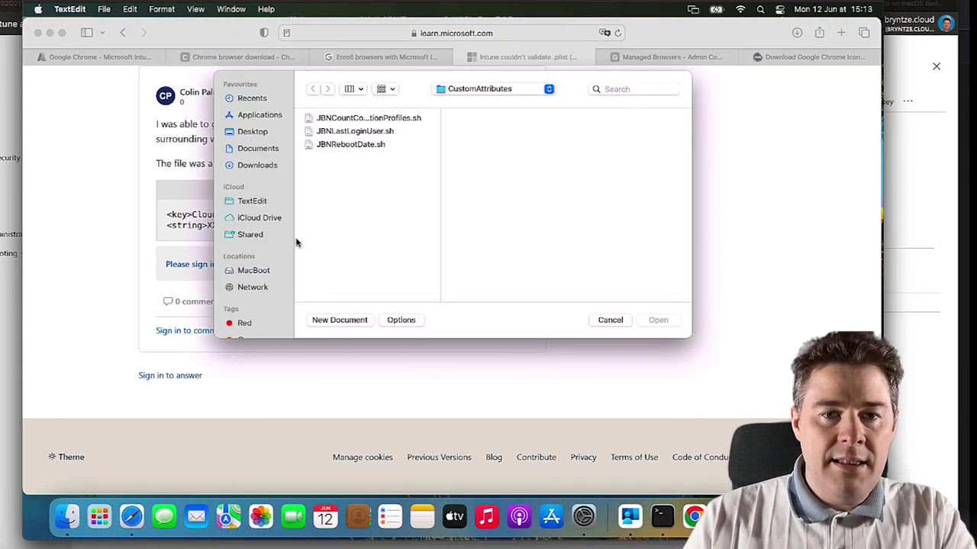
click(336, 320)
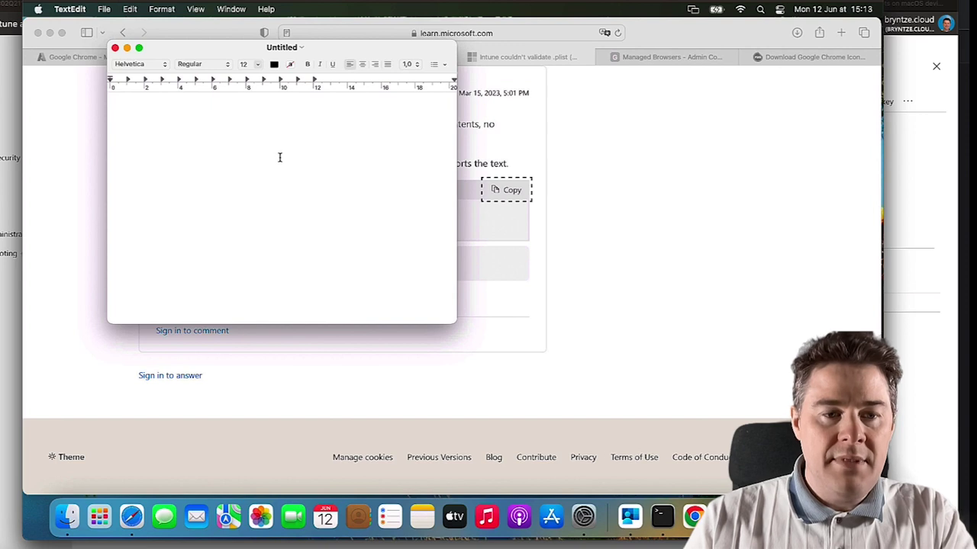
key(cmd+v)
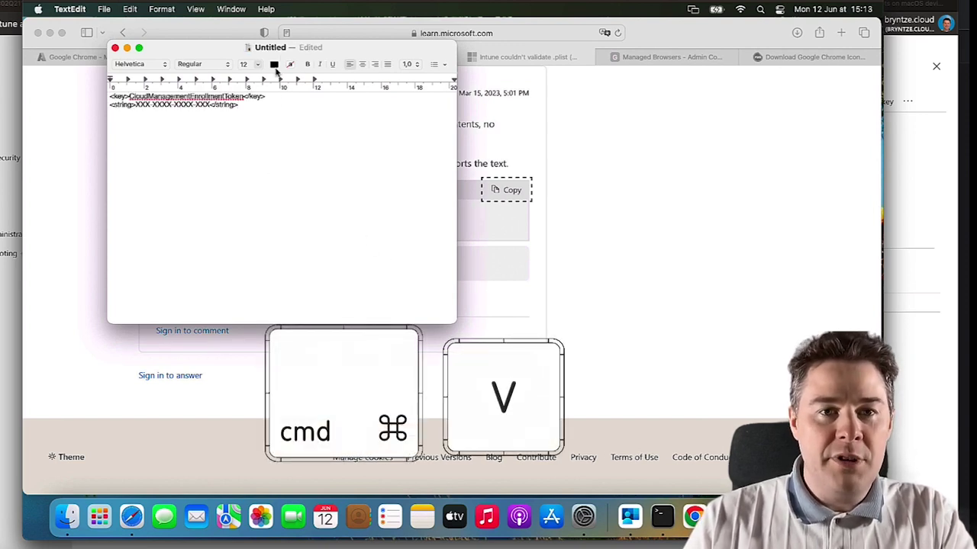
drag(329, 47, 345, 109)
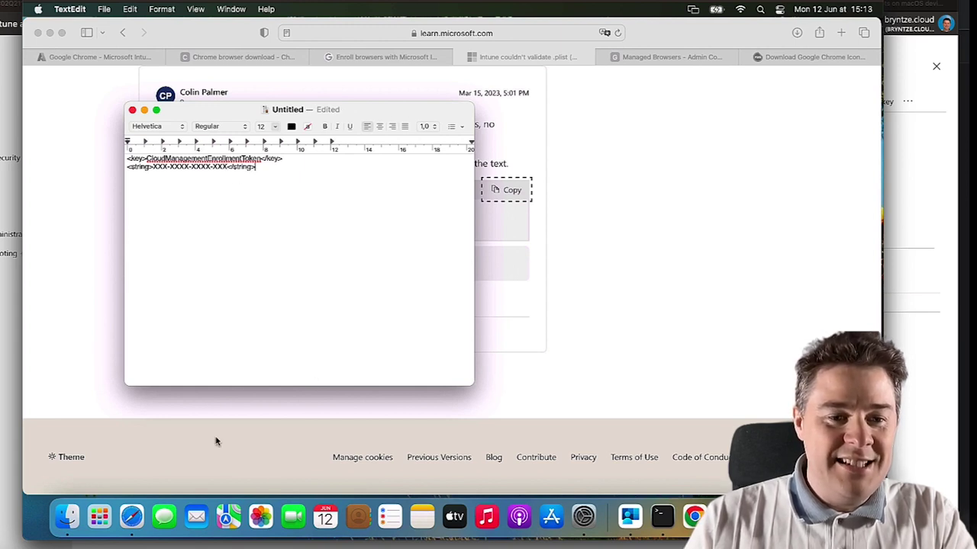
- Copy the Technology unit's enrollment token from the Enroll dialog and close the dialog
click(131, 519)
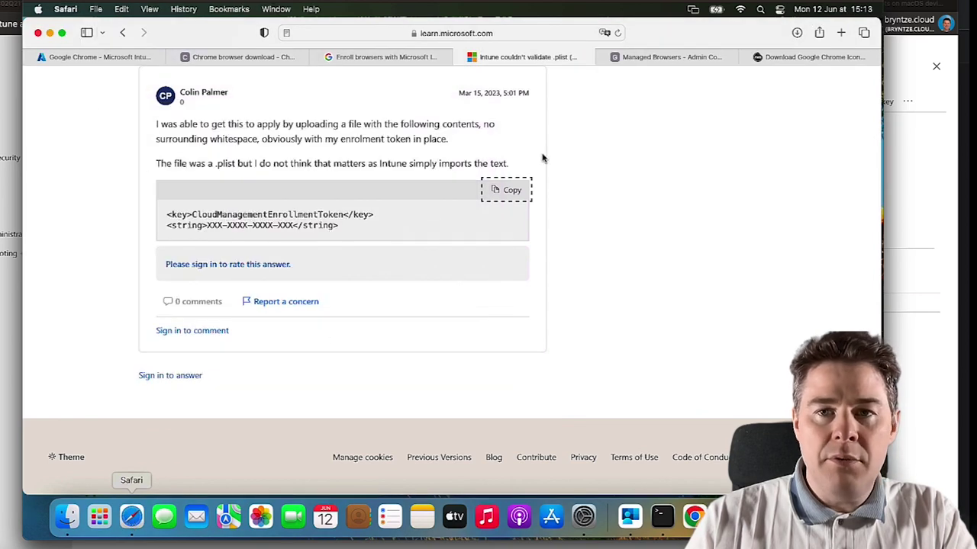
click(660, 58)
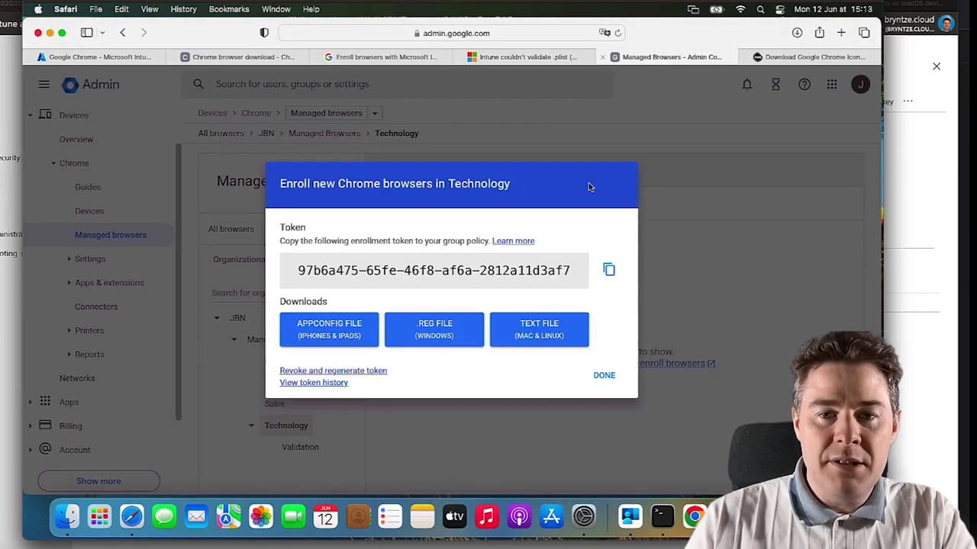
click(608, 270)
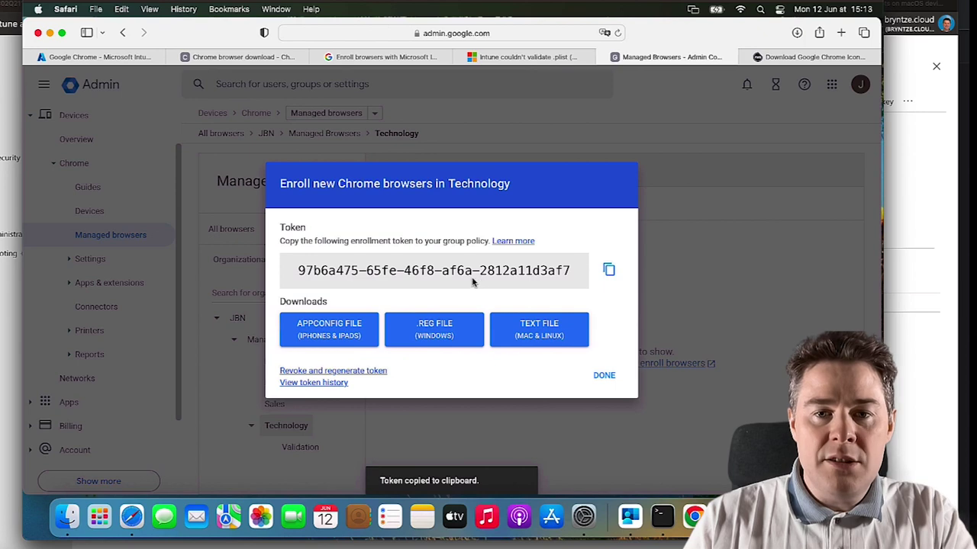
click(602, 375)
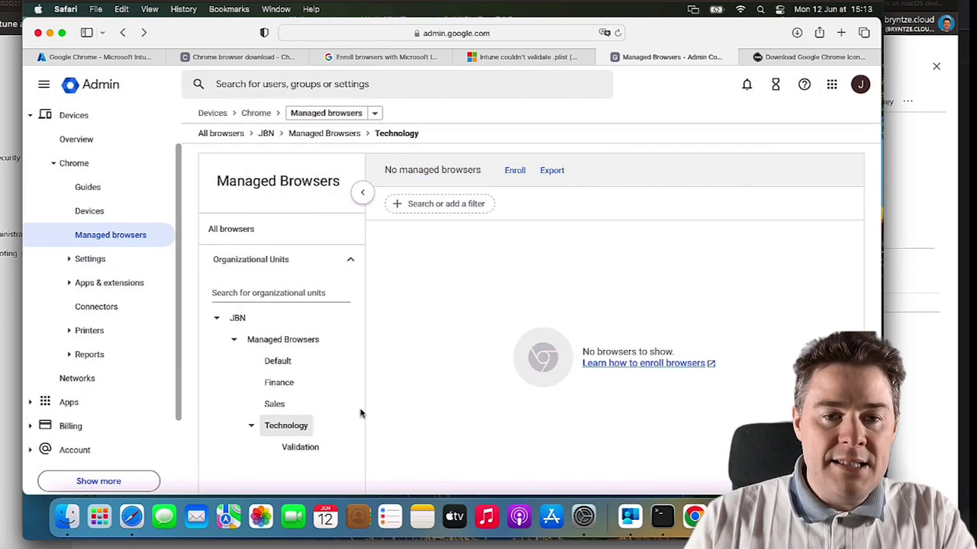
- Check the managed browsers listed under Finance, Sales, Validation, and Technology units
click(280, 387)
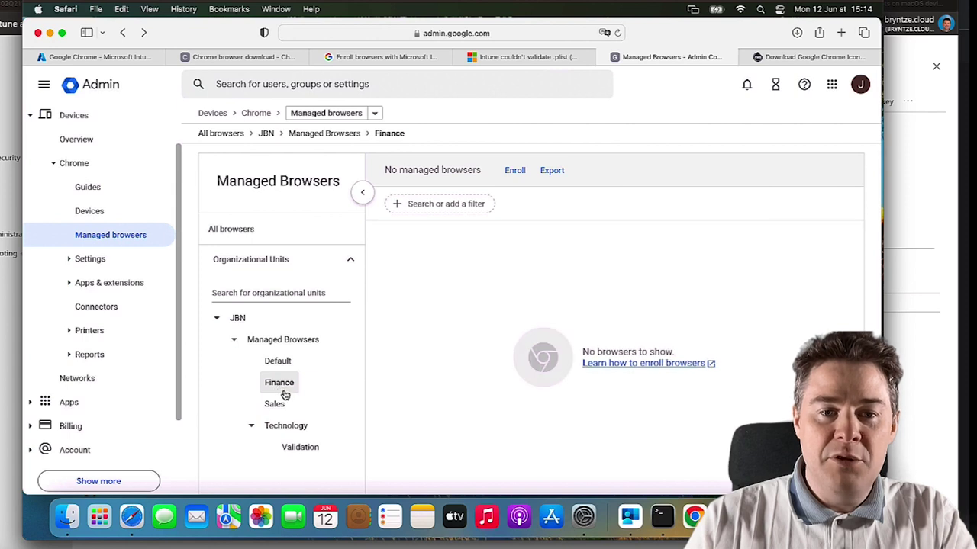
click(276, 406)
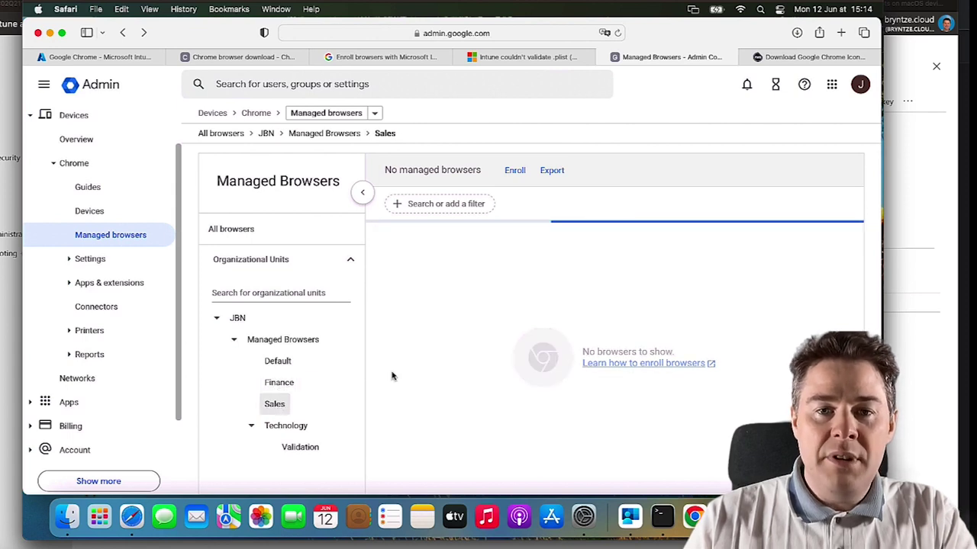
click(306, 448)
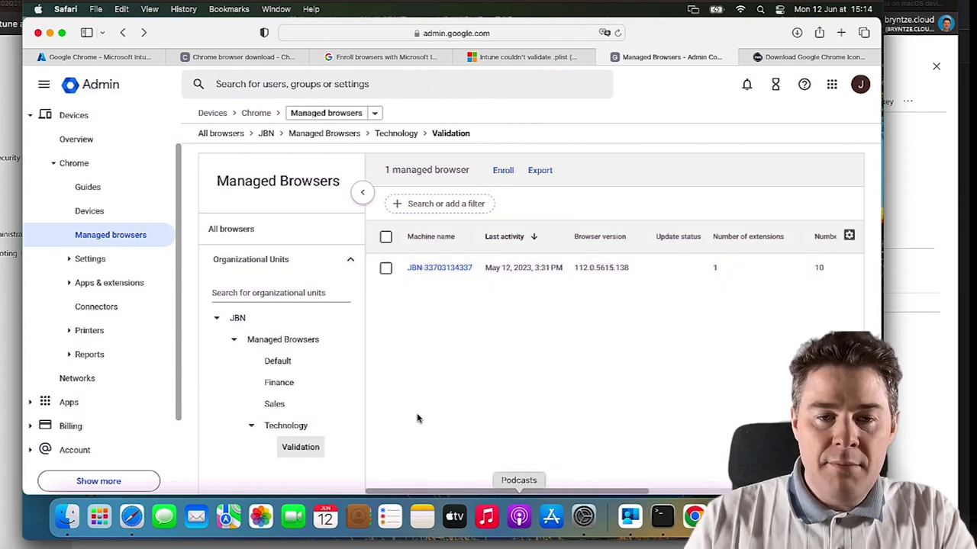
click(286, 427)
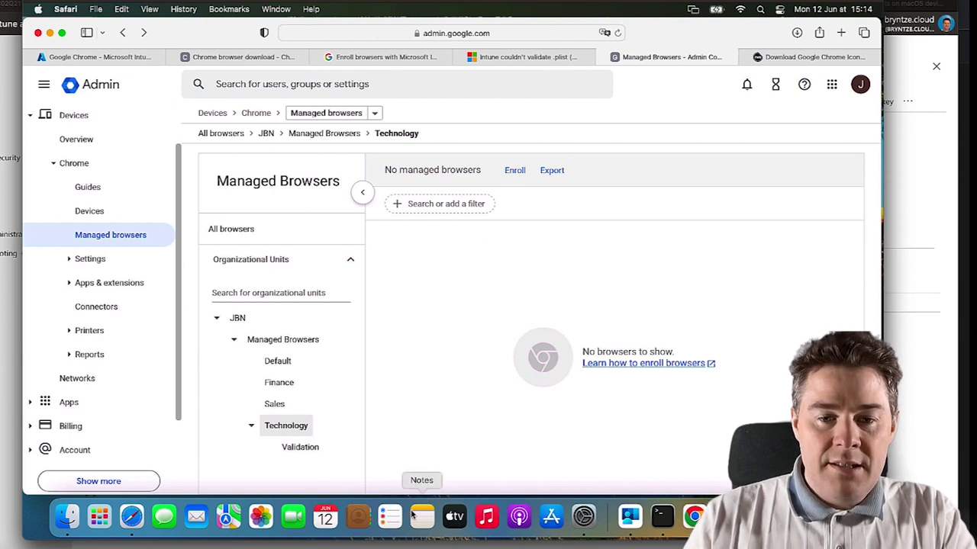
click(724, 517)
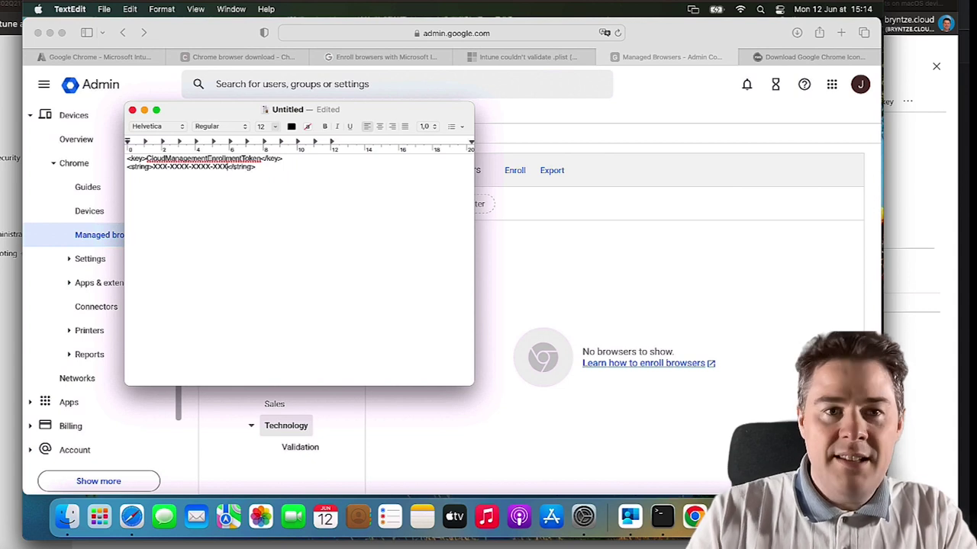
- Replace the XXX placeholder between the string tags with the pasted enrollment token
key(BackSpace)
key(BackSpace)
key(BackSpace)
key(BackSpace)
key(BackSpace)
key(BackSpace)
key(BackSpace)
key(BackSpace)
key(BackSpace)
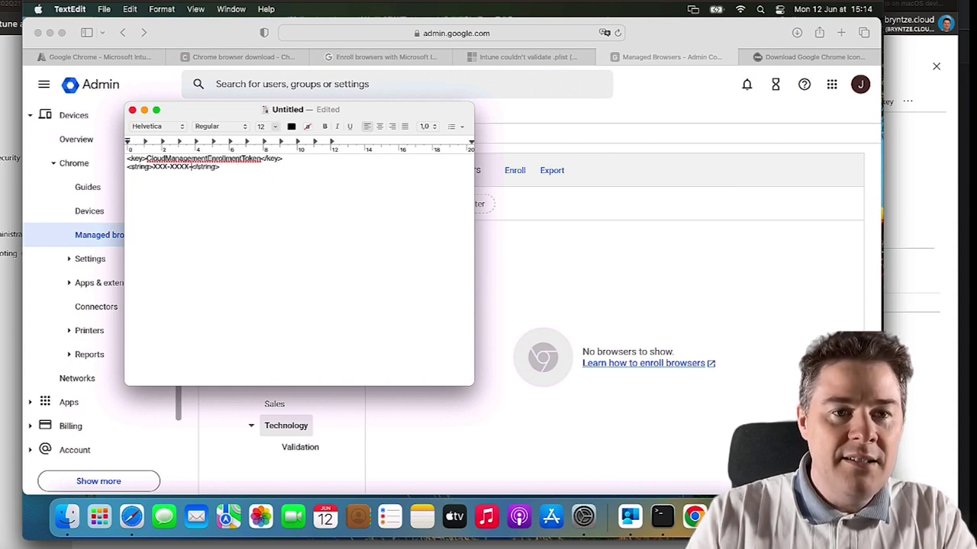
key(BackSpace)
key(BackSpace)
key(BackSpace)
key(BackSpace)
key(BackSpace)
key(BackSpace)
key(BackSpace)
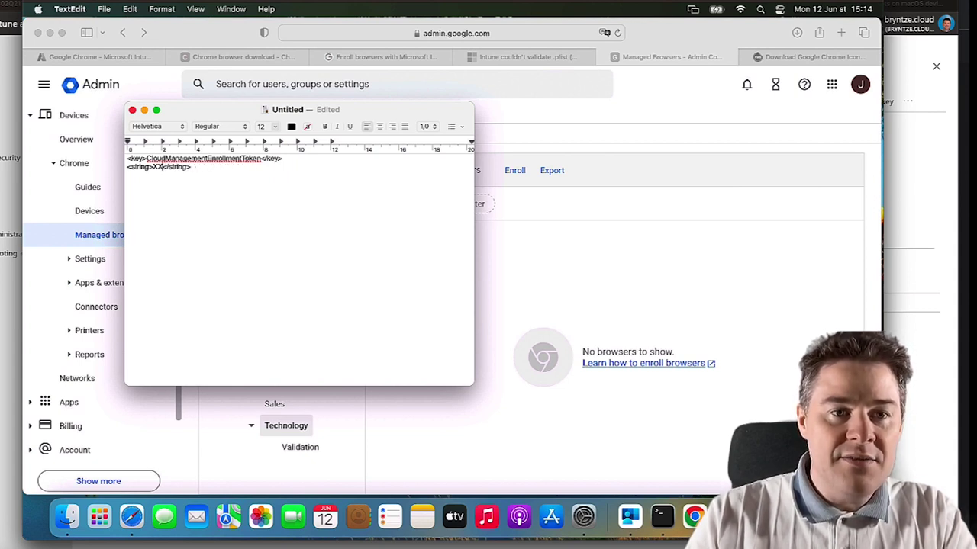
key(BackSpace)
key(BackSpace)
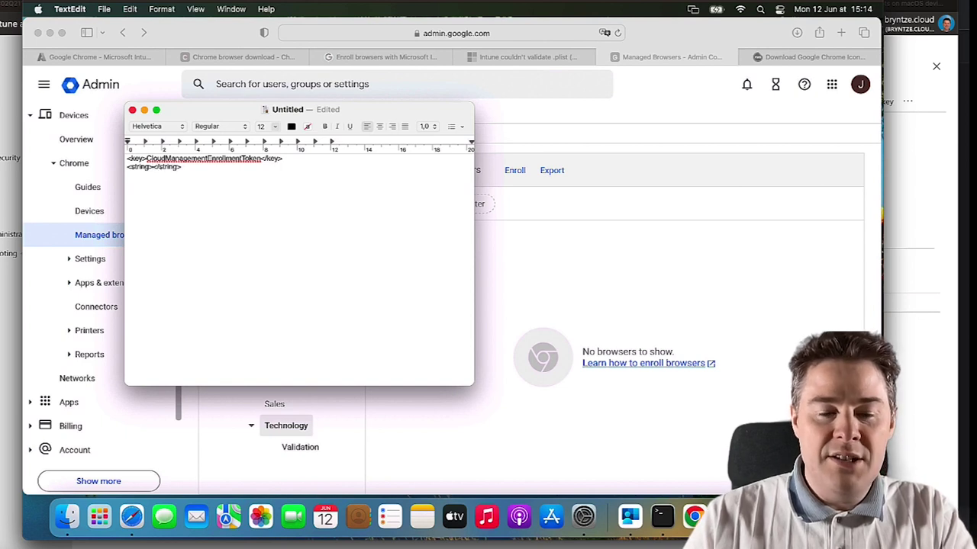
key(super+v)
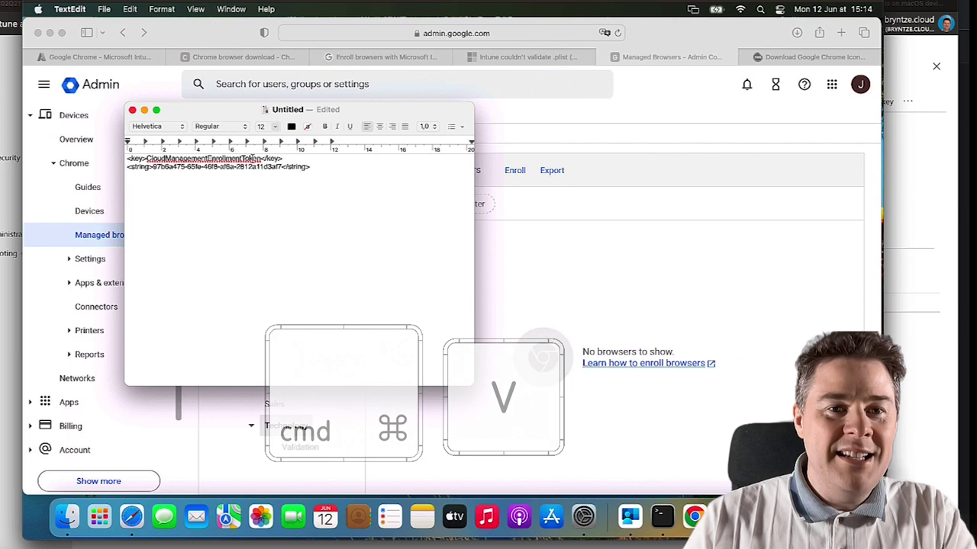
- Convert the TextEdit document to plain text with Format > Make Plain Text
click(163, 9)
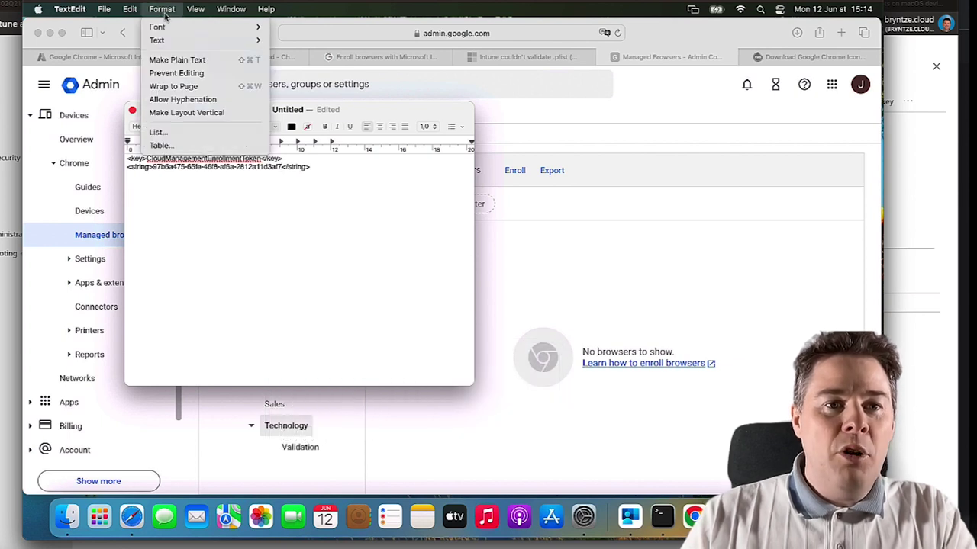
click(177, 59)
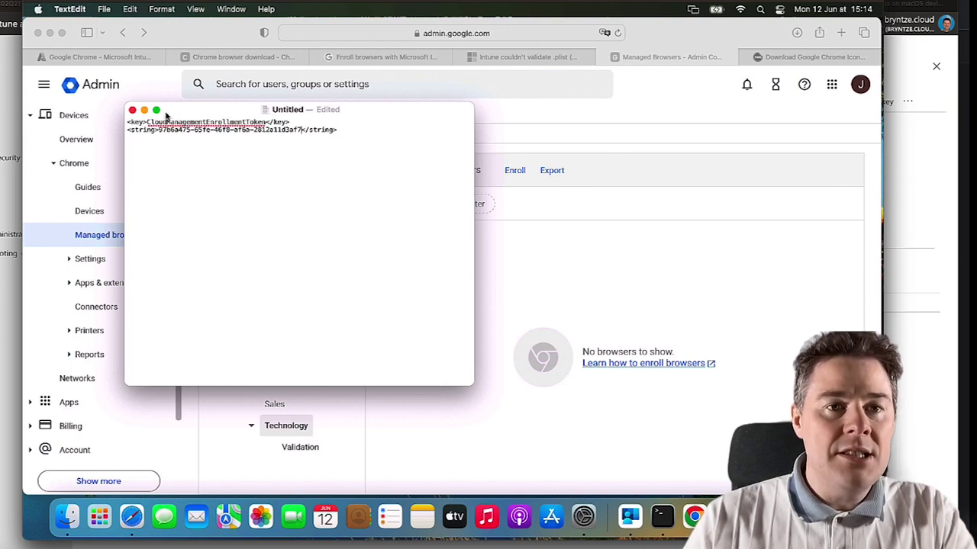
click(104, 13)
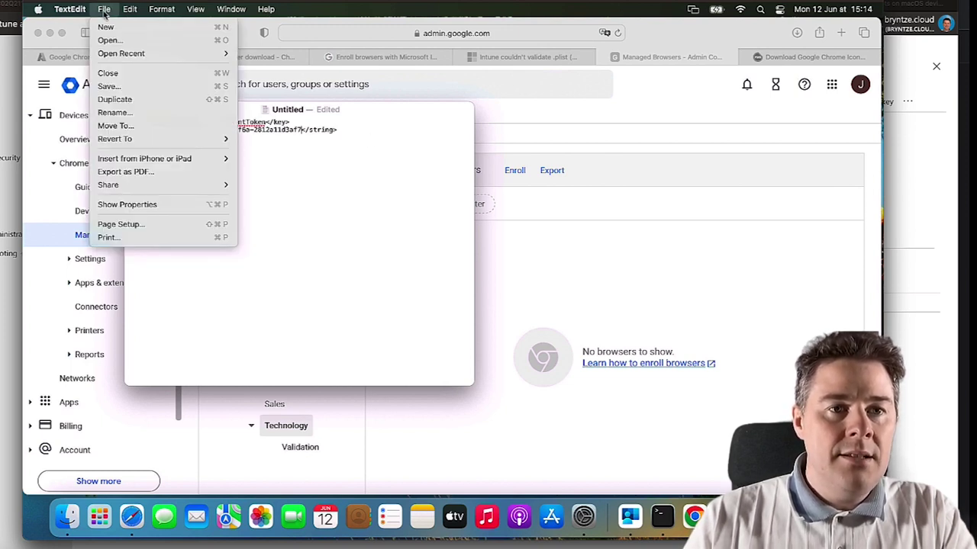
- Save the token text to the Desktop as GoogleChromeTechnologyEnrollment.plist with no .txt extension, then close it
click(114, 86)
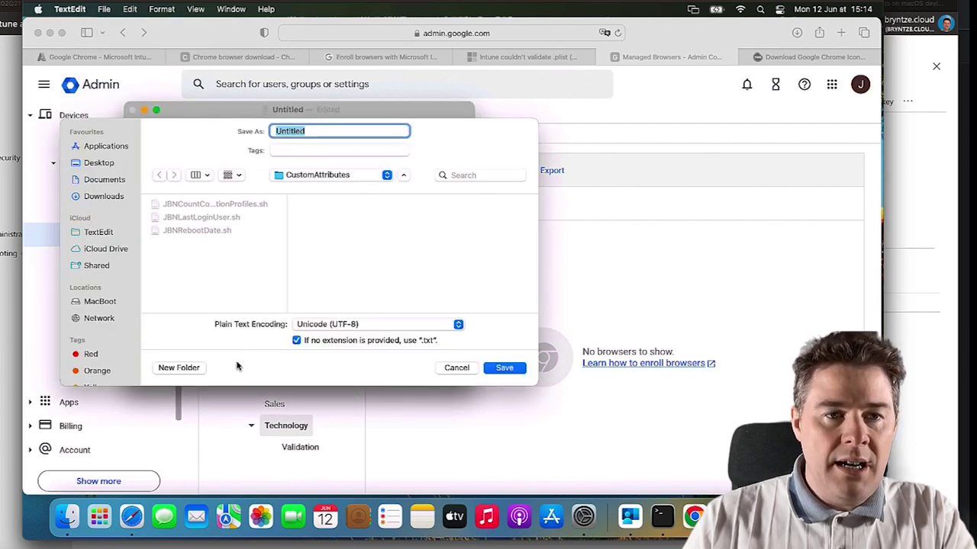
click(94, 165)
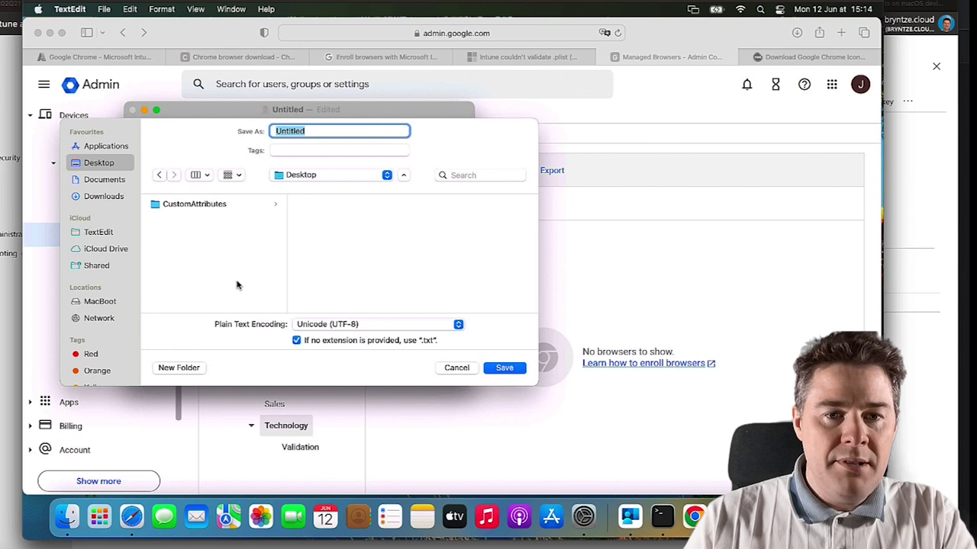
click(296, 341)
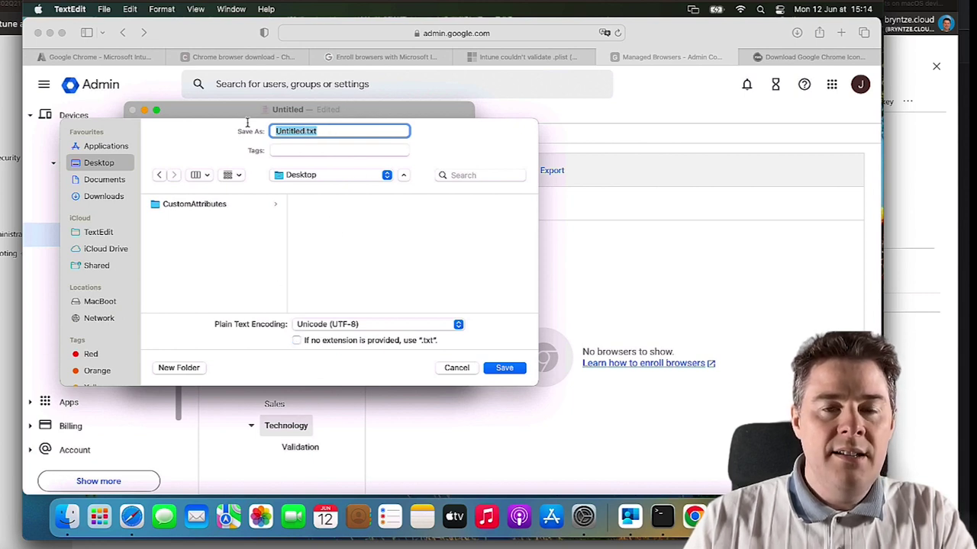
text(Go)
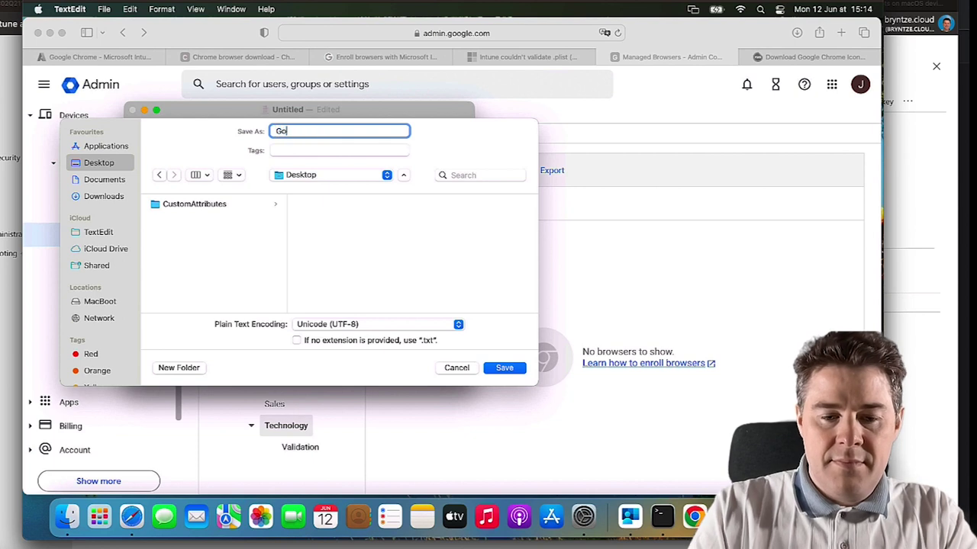
text(ogleChrome)
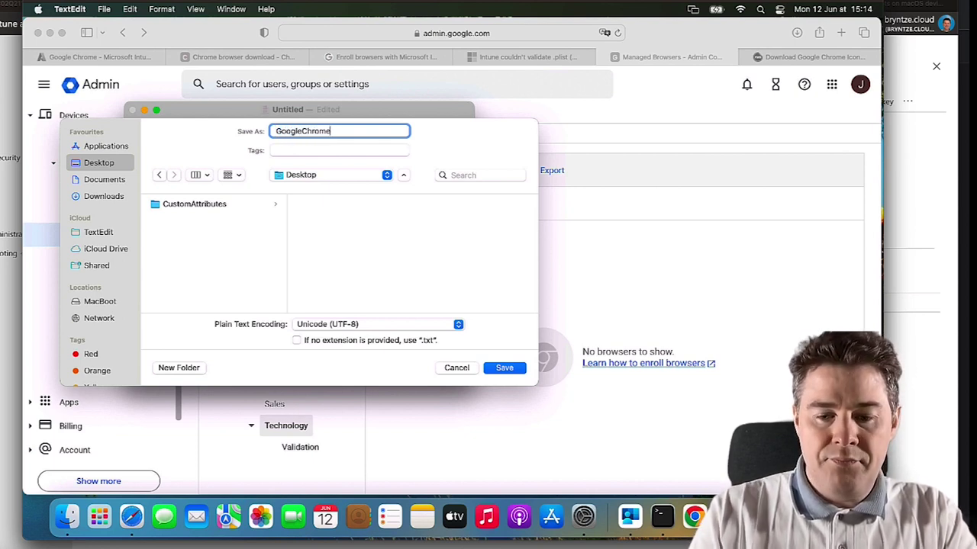
text(Technology.plist)
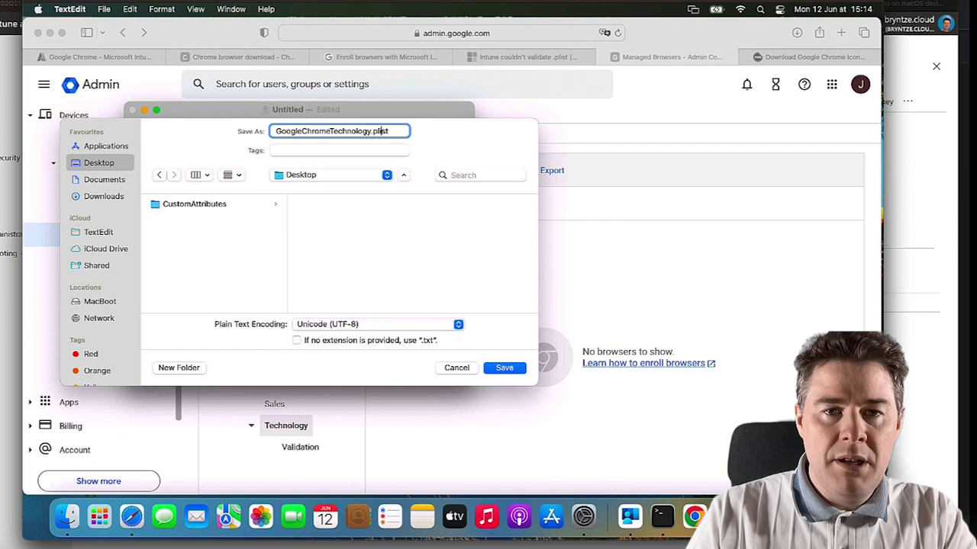
text(Enrollment)
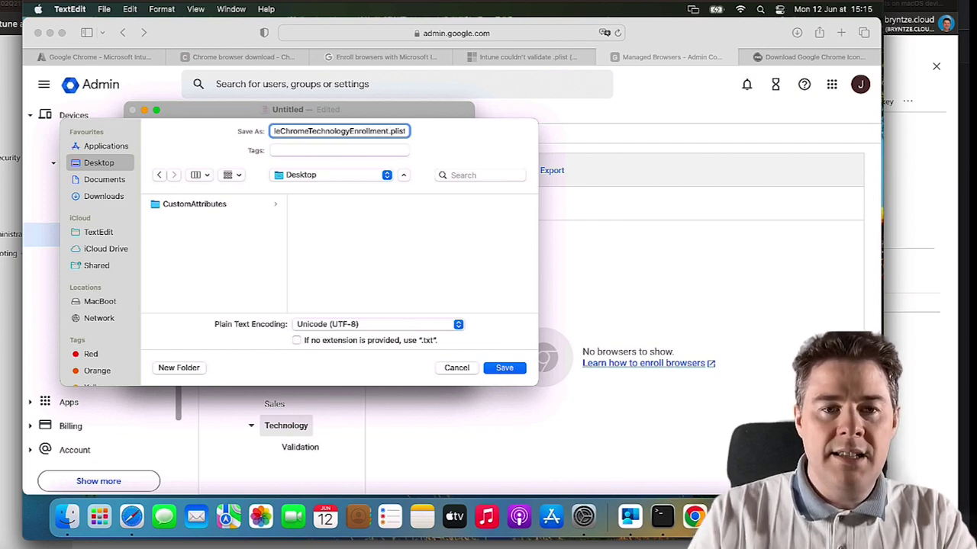
click(509, 370)
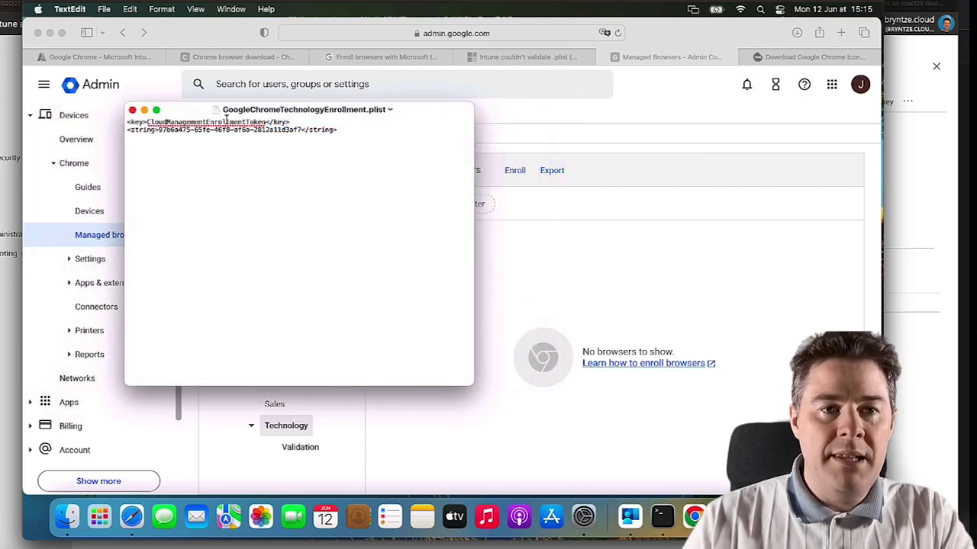
click(132, 109)
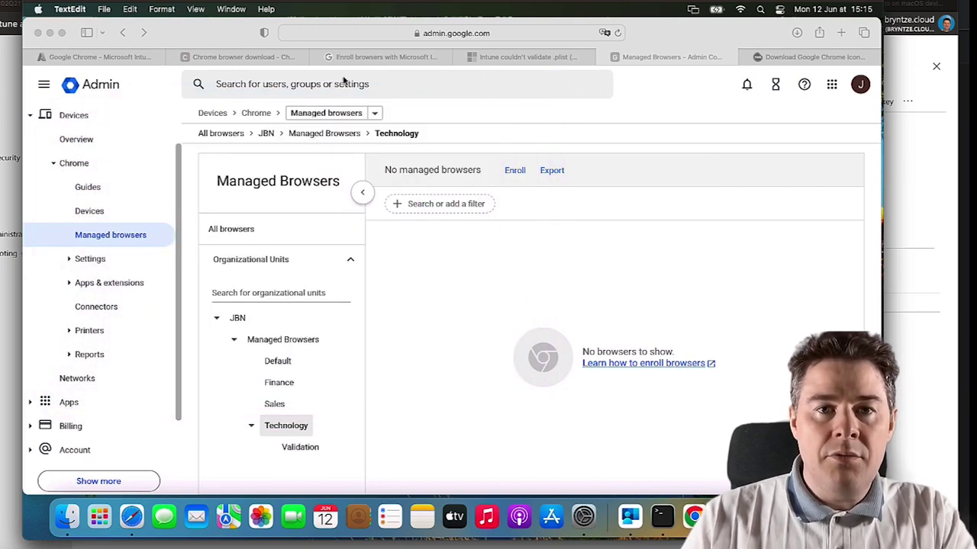
- Read Step 4 of the enrollment help article and highlight 'Preference file', then return to Intune's Chrome app page
click(367, 59)
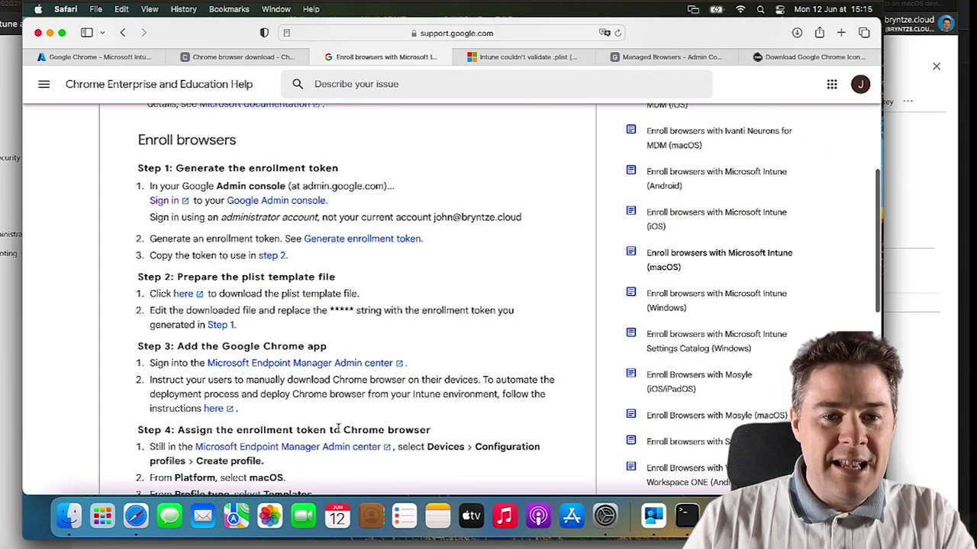
scroll(360, 404, down, 5)
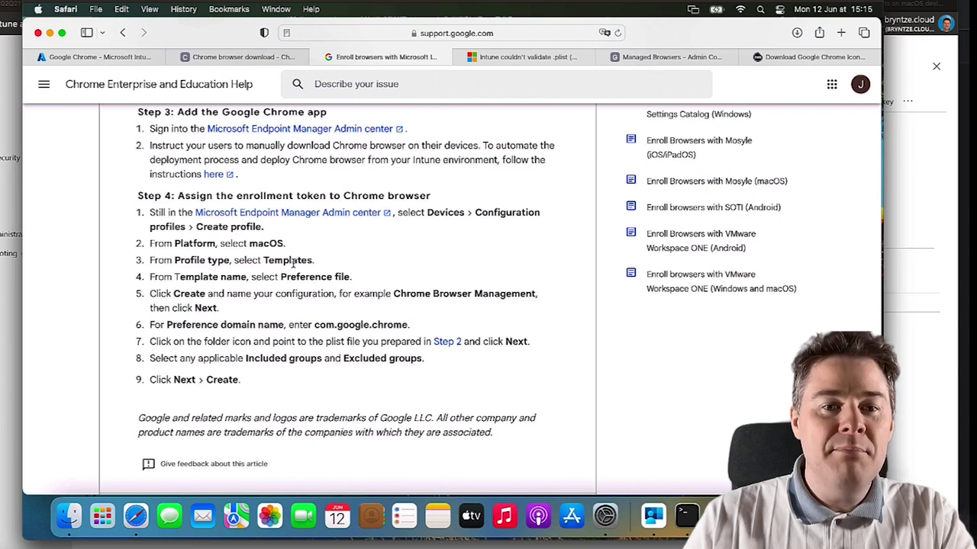
drag(281, 280, 356, 276)
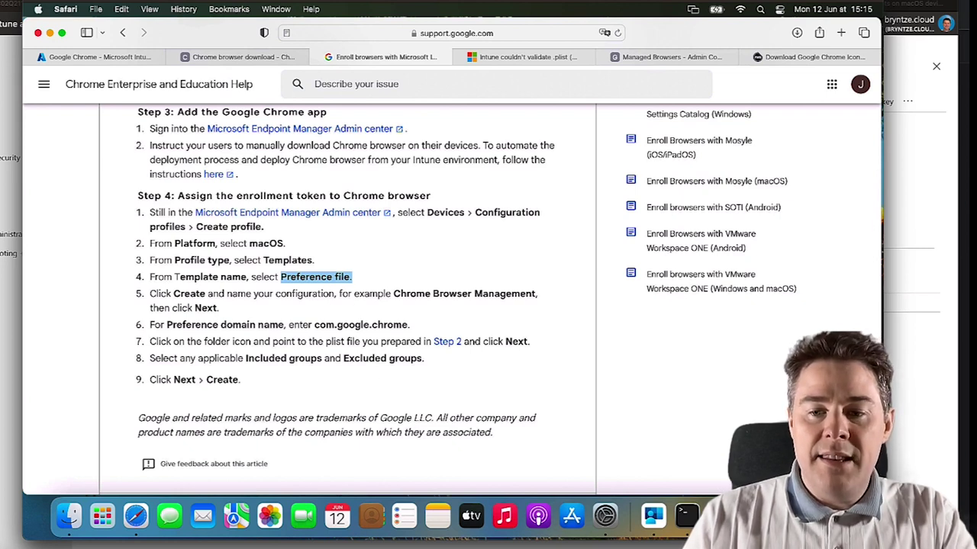
click(753, 517)
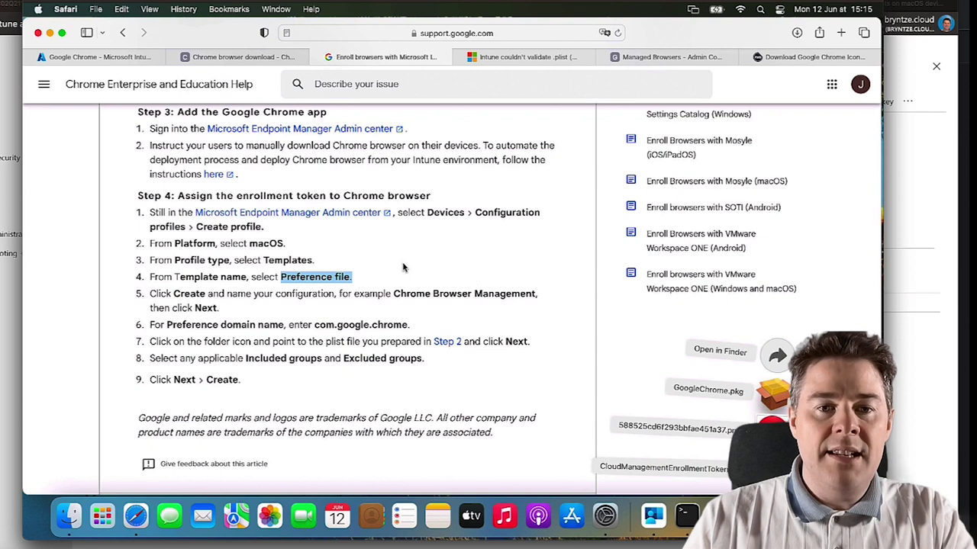
click(374, 265)
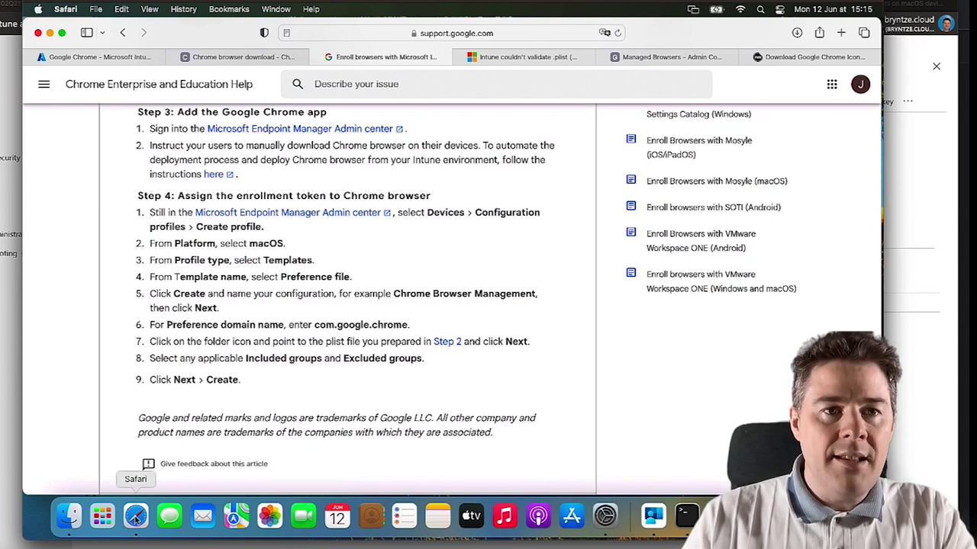
click(130, 61)
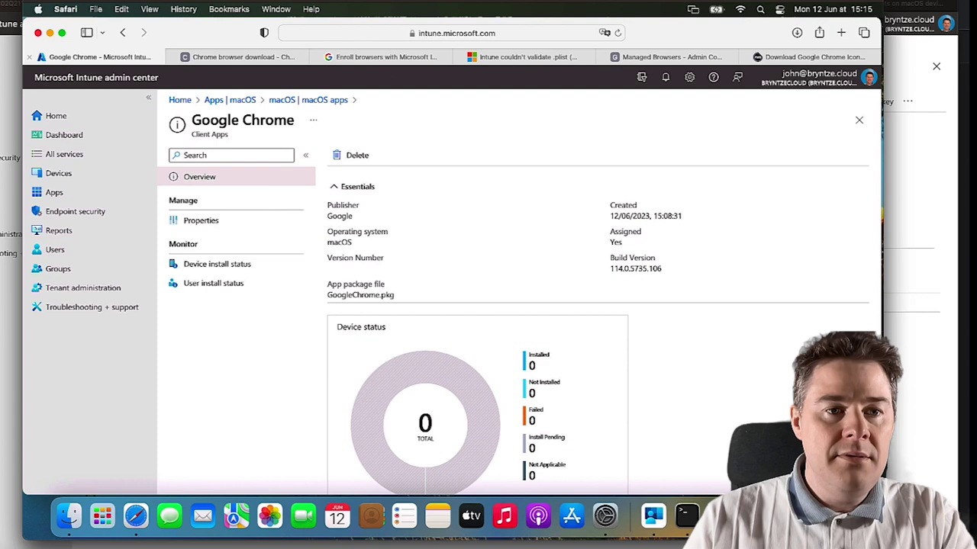
- Go to Devices > macOS > Configuration profiles and start creating a new profile
click(58, 174)
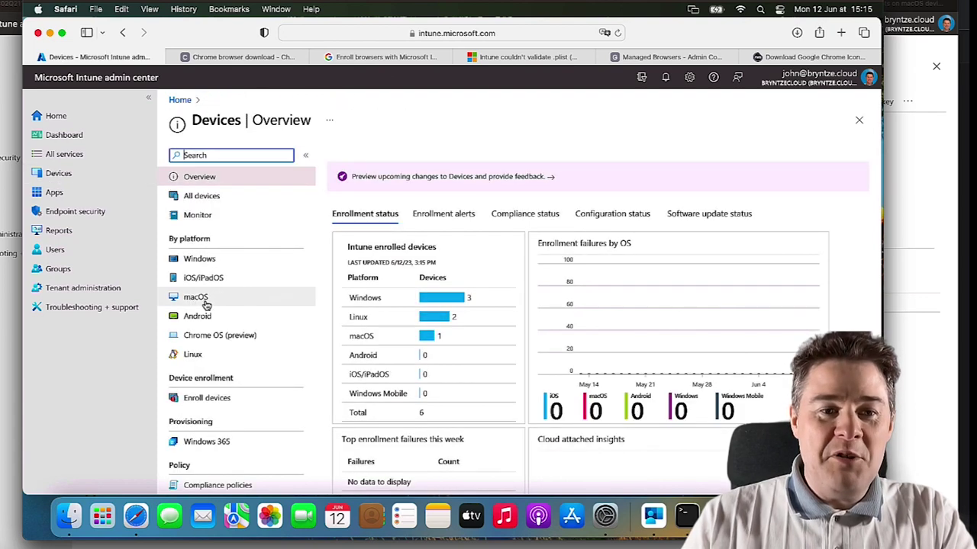
click(203, 302)
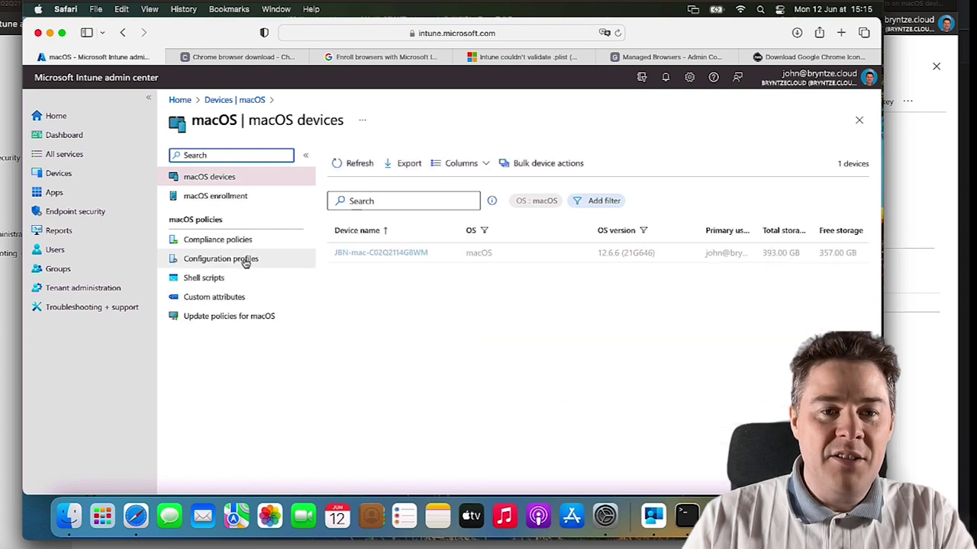
click(243, 260)
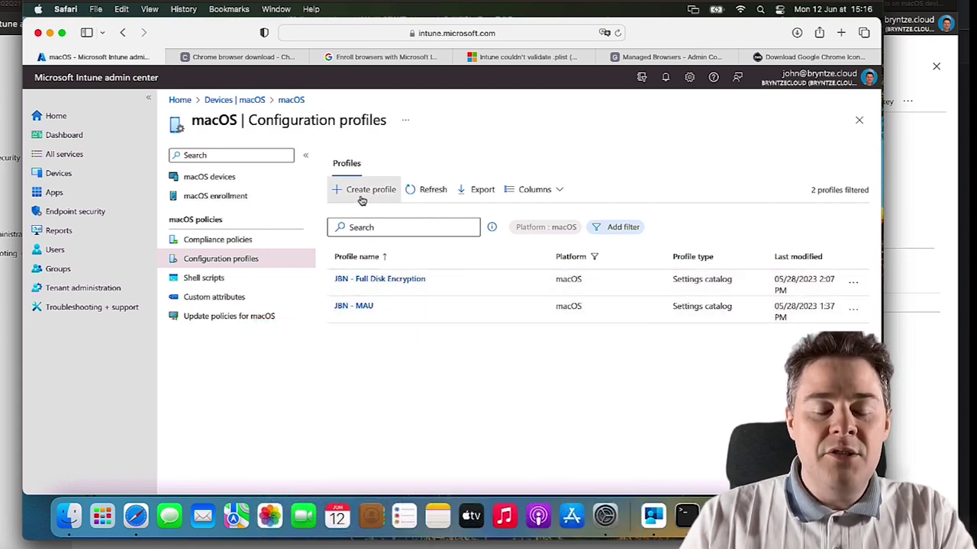
click(362, 199)
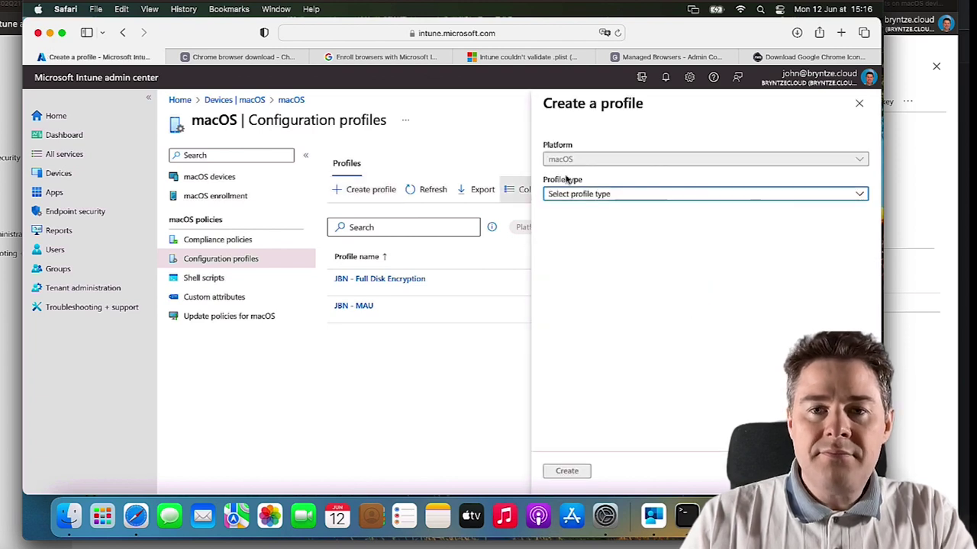
- Choose the Templates profile type with the Preference file template and create the profile
click(573, 198)
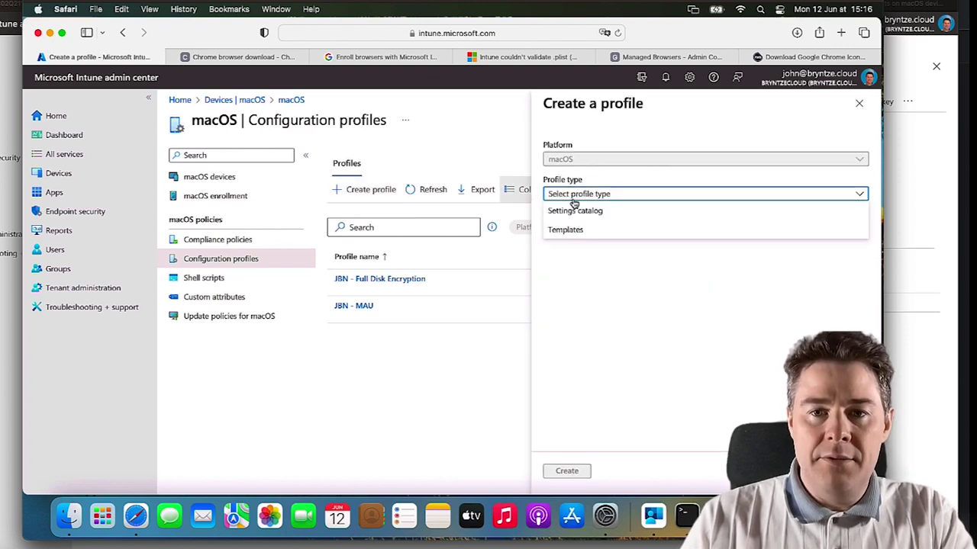
click(565, 229)
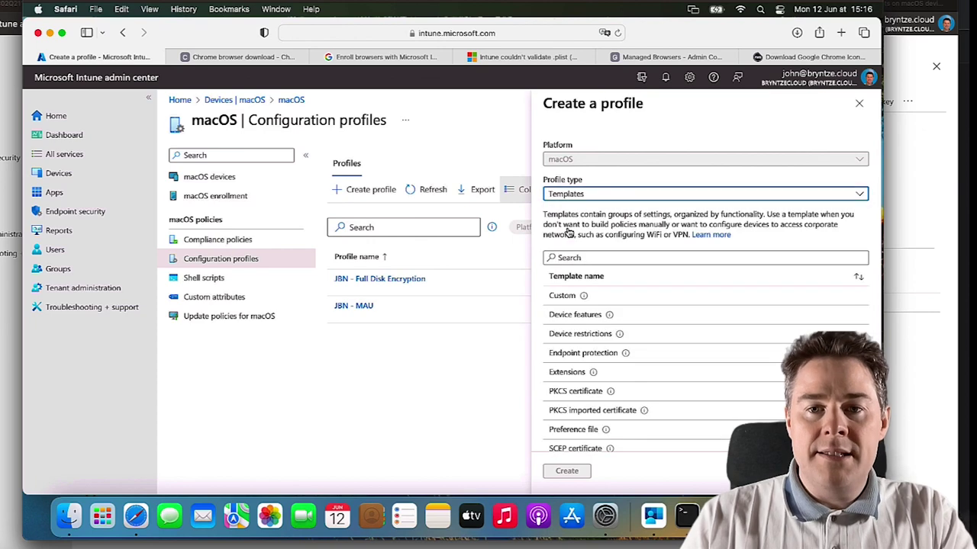
scroll(643, 353, down, 3)
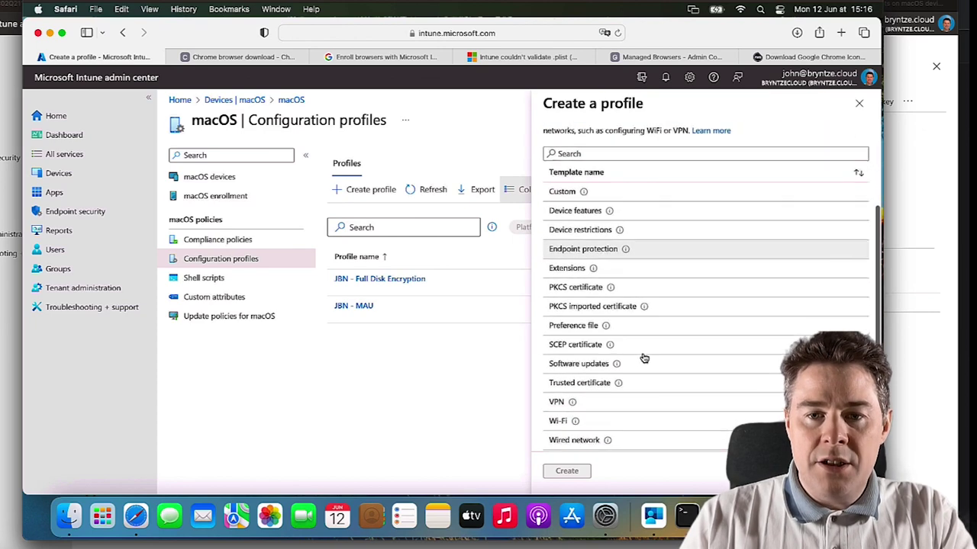
click(578, 328)
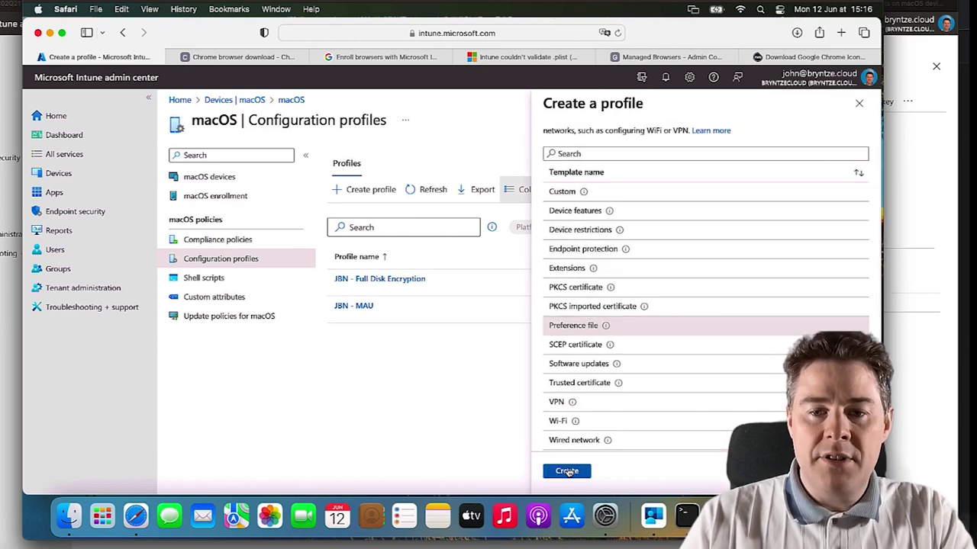
click(567, 472)
- Name it 'JBN - Google Chrome Technology Enrollment', describe it as the Chrome Cloud Management enrollment token, and continue
click(352, 193)
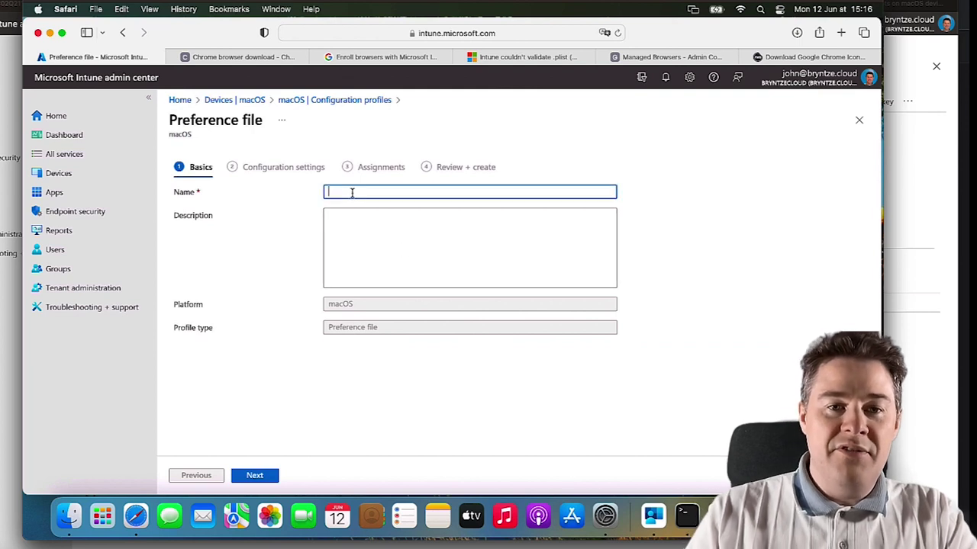
text(JBN)
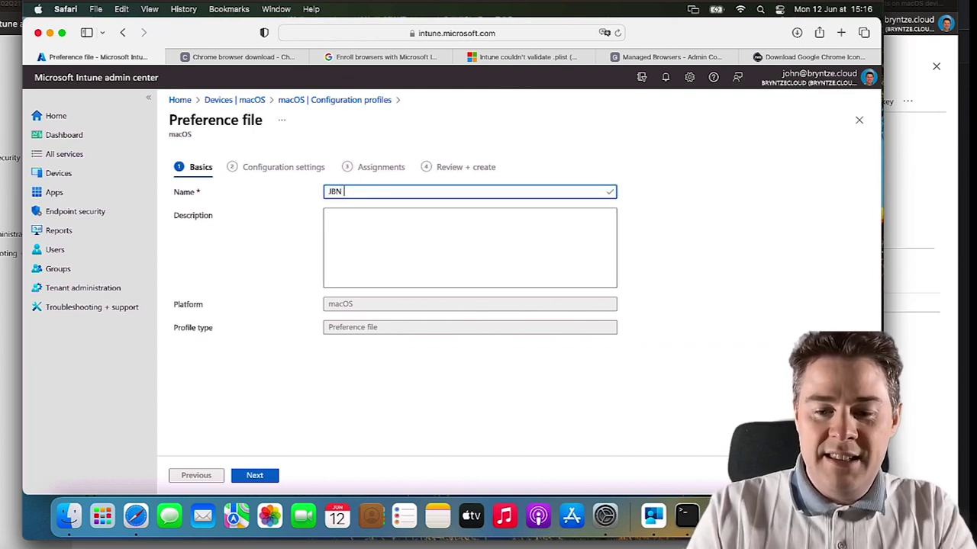
text( - G)
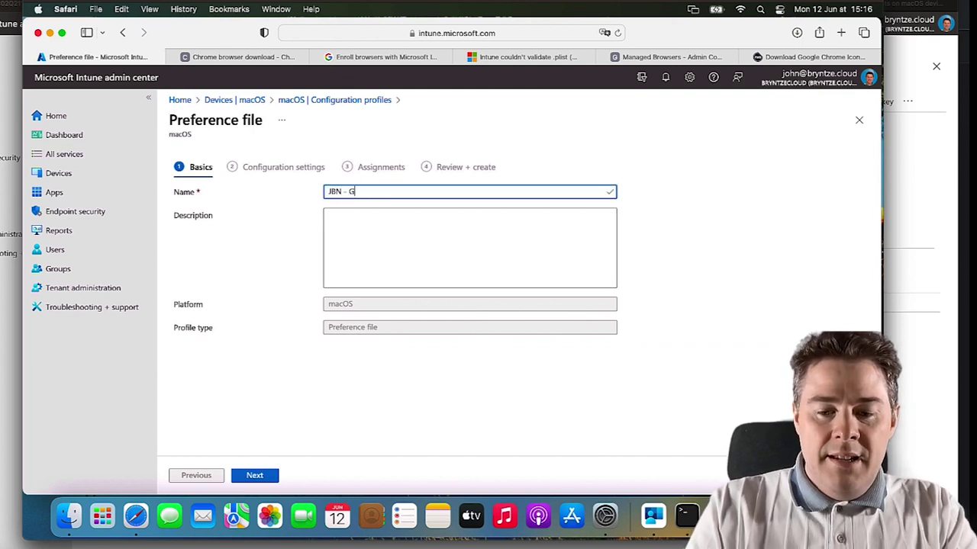
text(oogle Chrome )
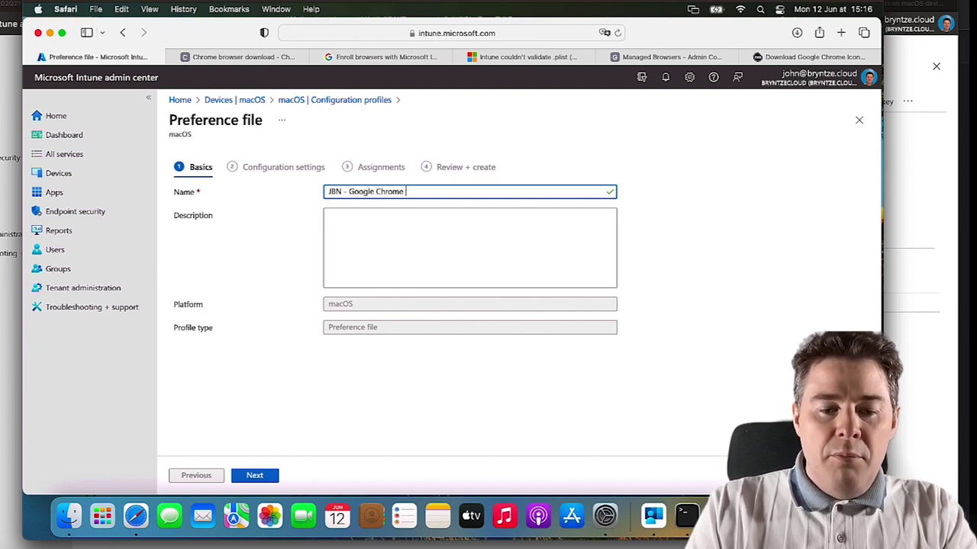
text(Technology)
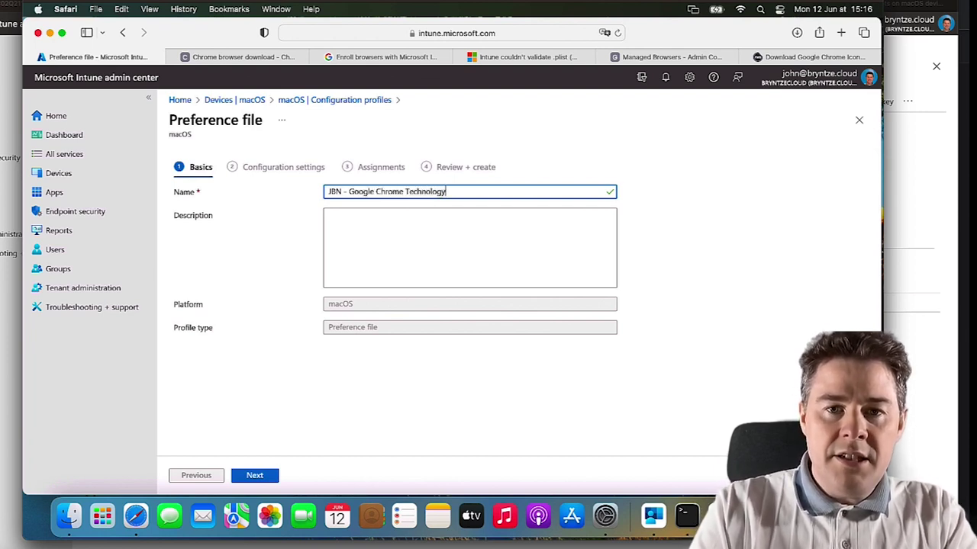
text( Enrollment)
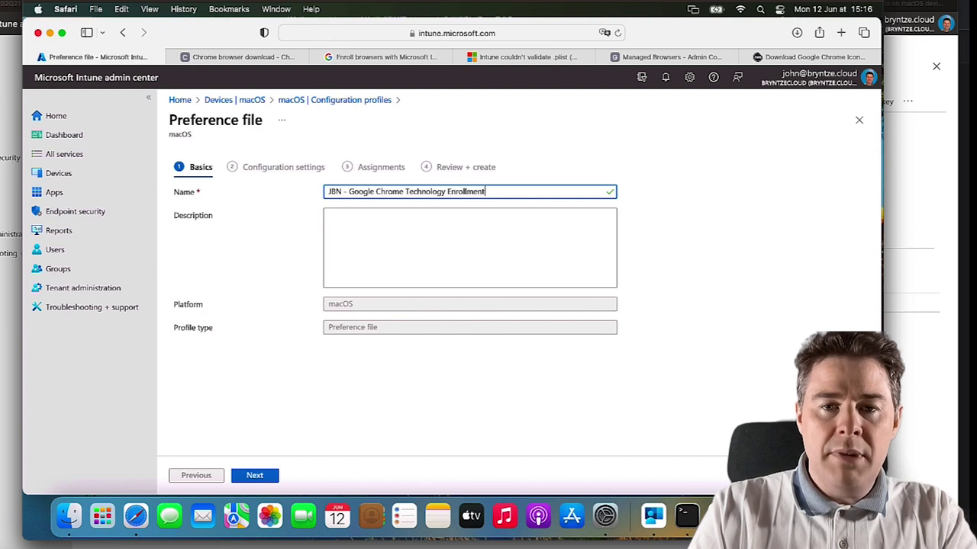
key(Tab)
text(This Pl)
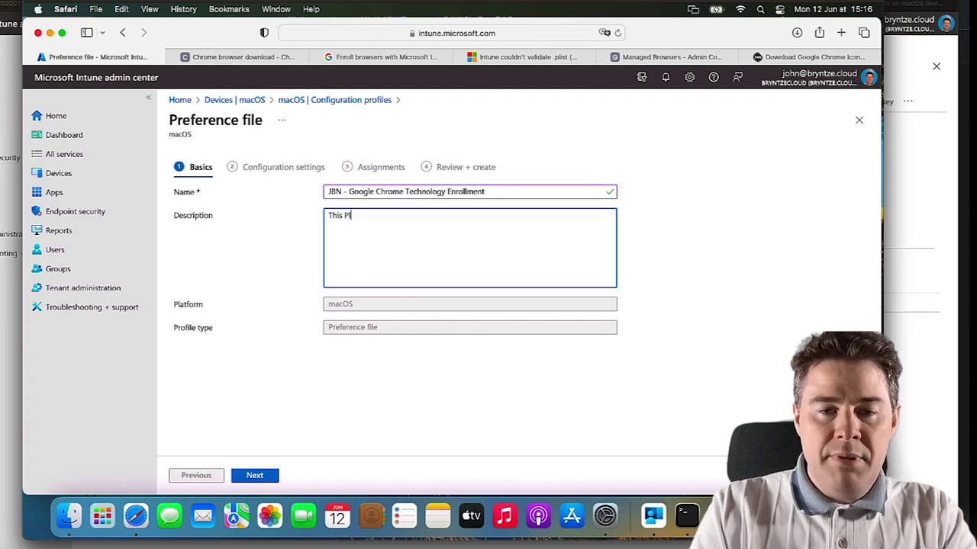
text(ist contains the)
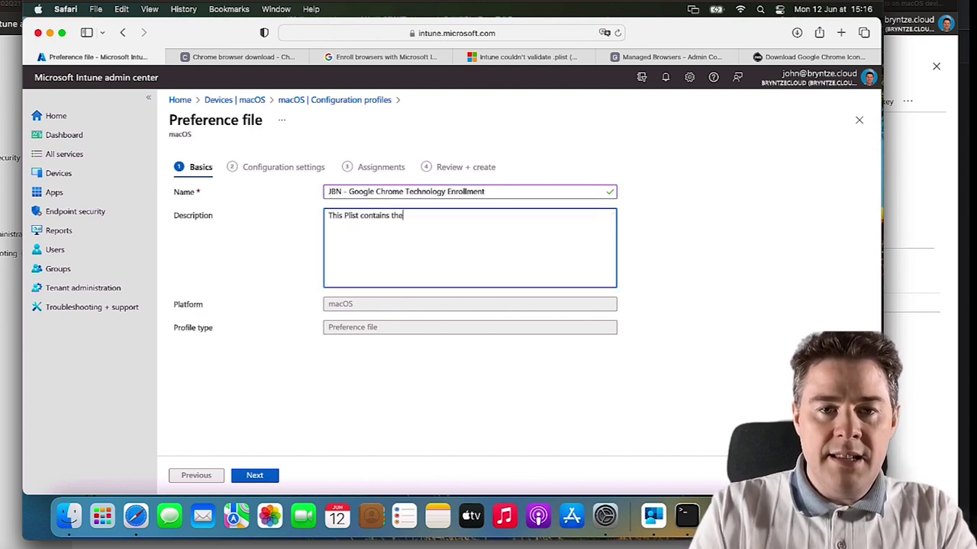
text( To)
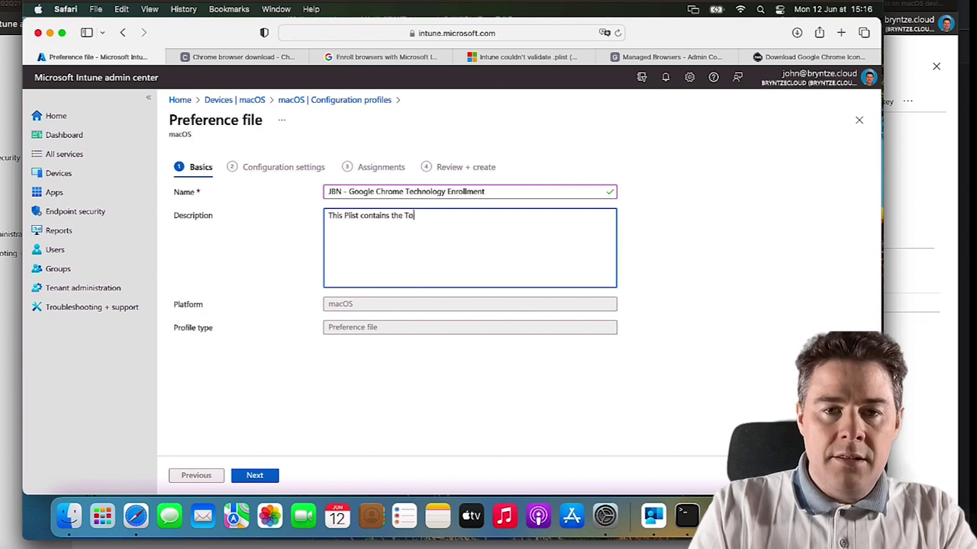
text(ekn)
key(BackSpace)
key(BackSpace)
text(ken to enroll in)
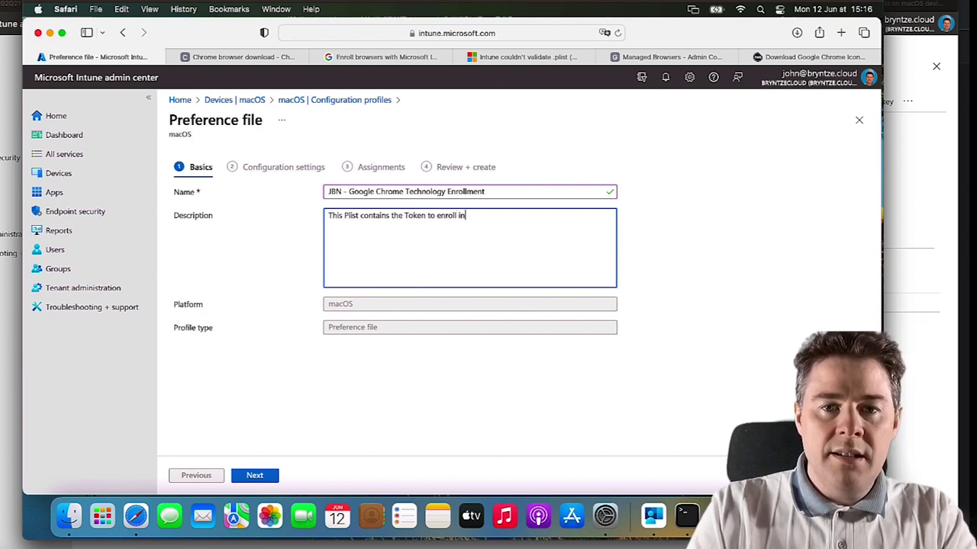
text(to Chr)
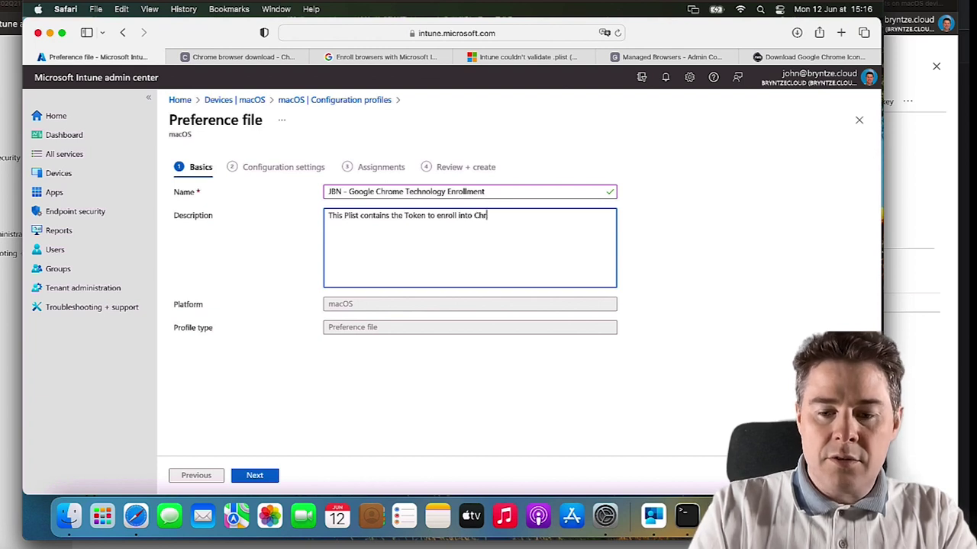
text(olme Cloud Management)
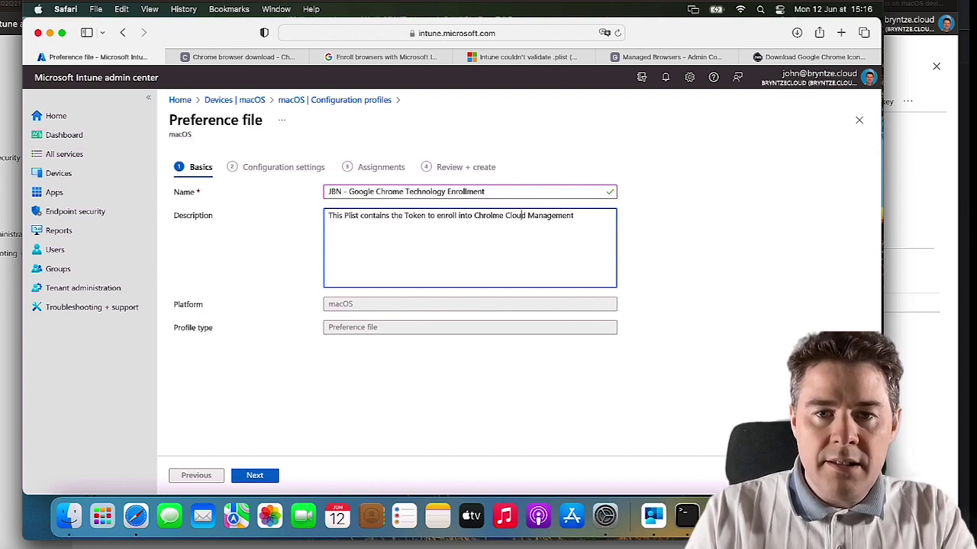
key(BackSpace)
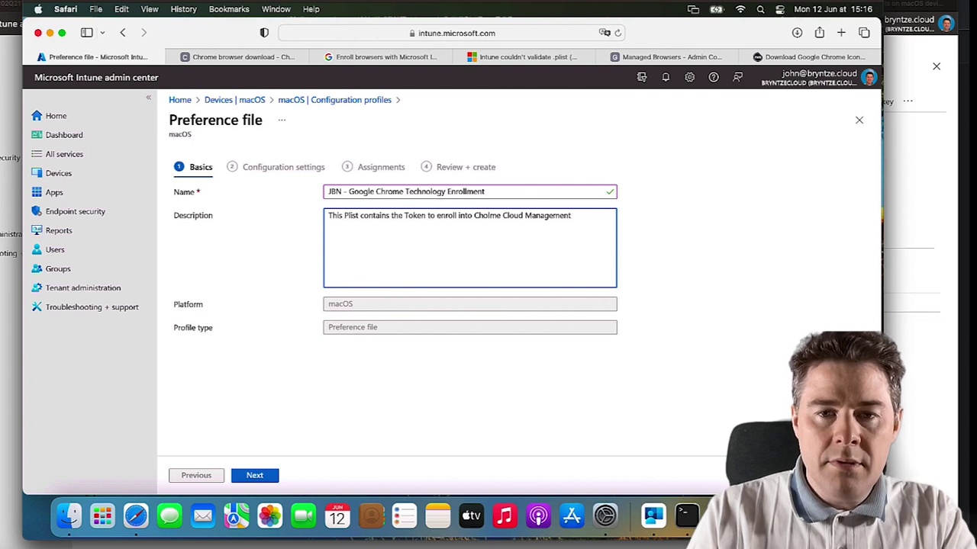
text(r)
key(Right)
key(Delete)
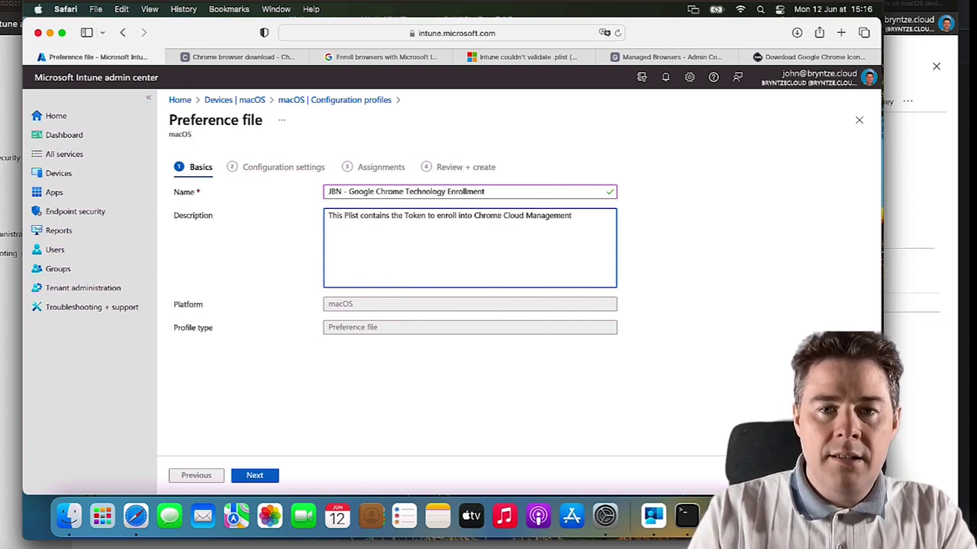
text(nder)
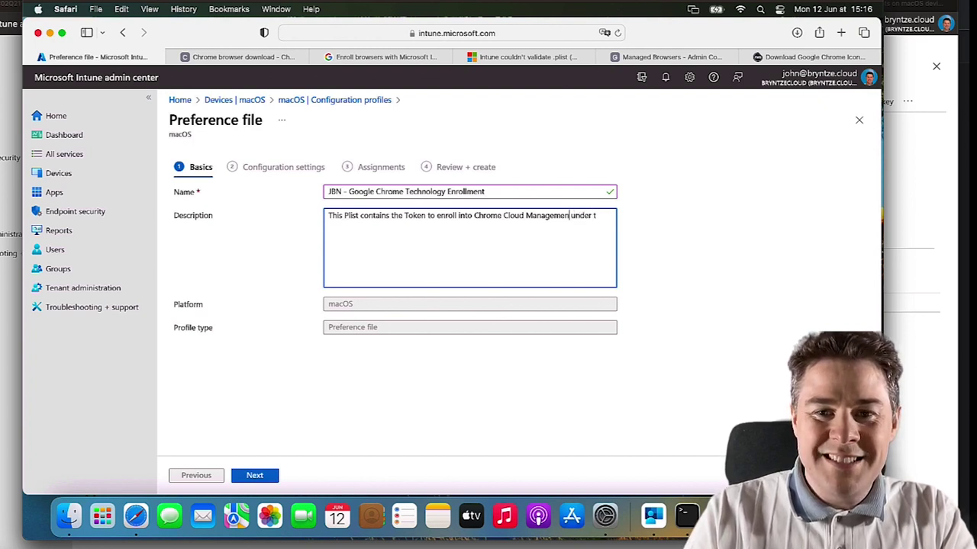
text(t)
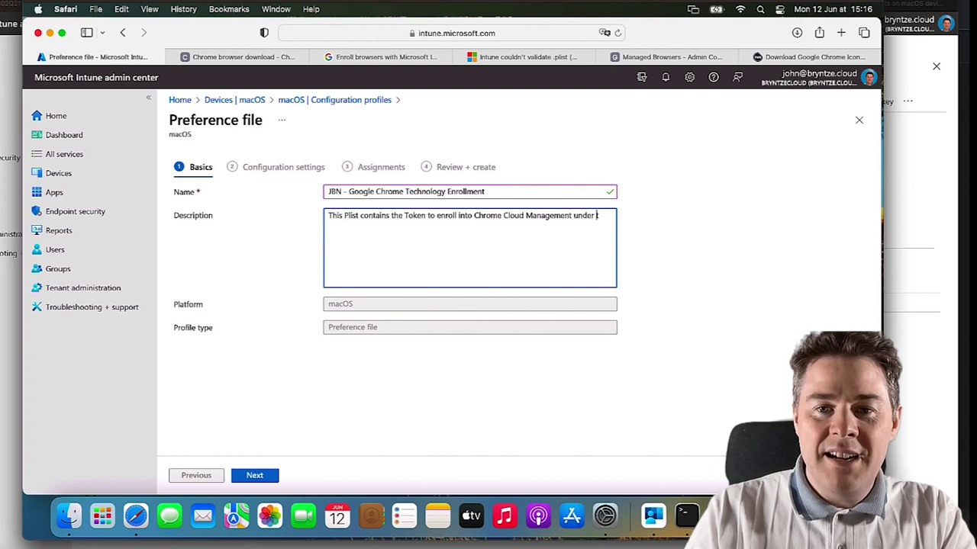
text(echnolog)
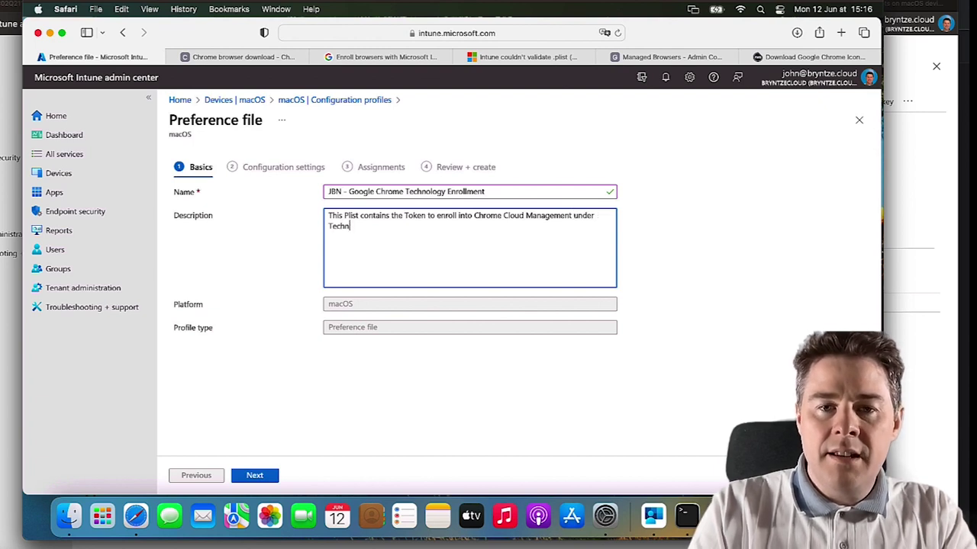
key(BackSpace)
key(BackSpace)
key(BackSpace)
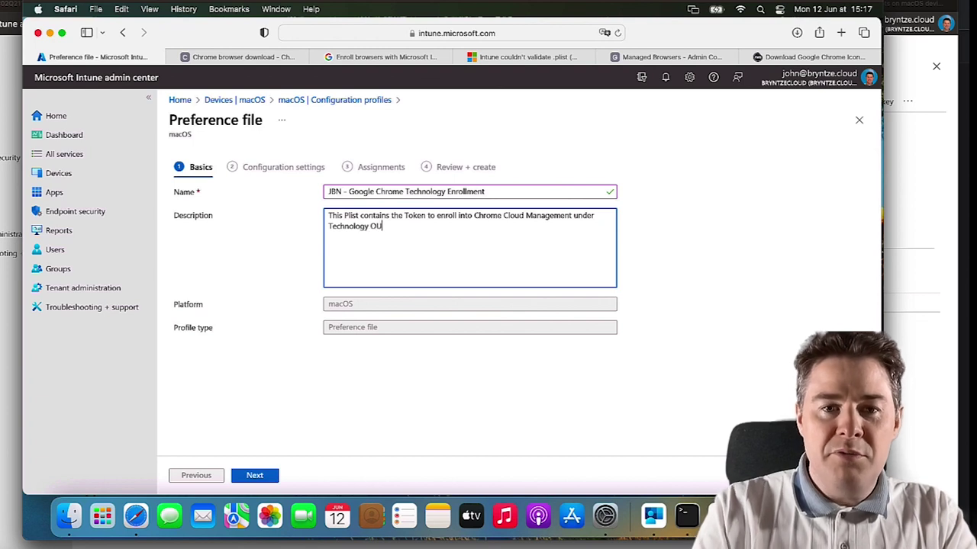
click(256, 477)
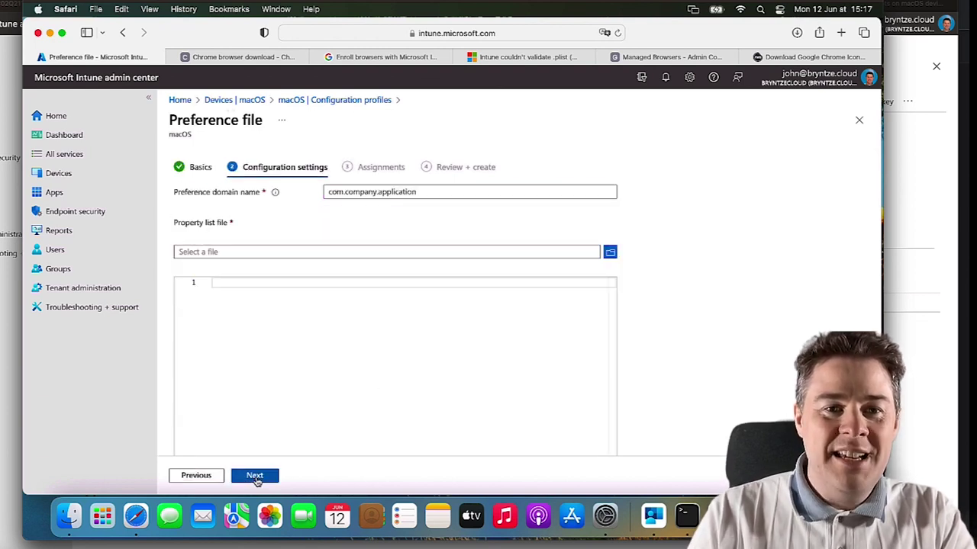
- Enter com.google.chrome as the preference domain name and open the property list file chooser
click(364, 195)
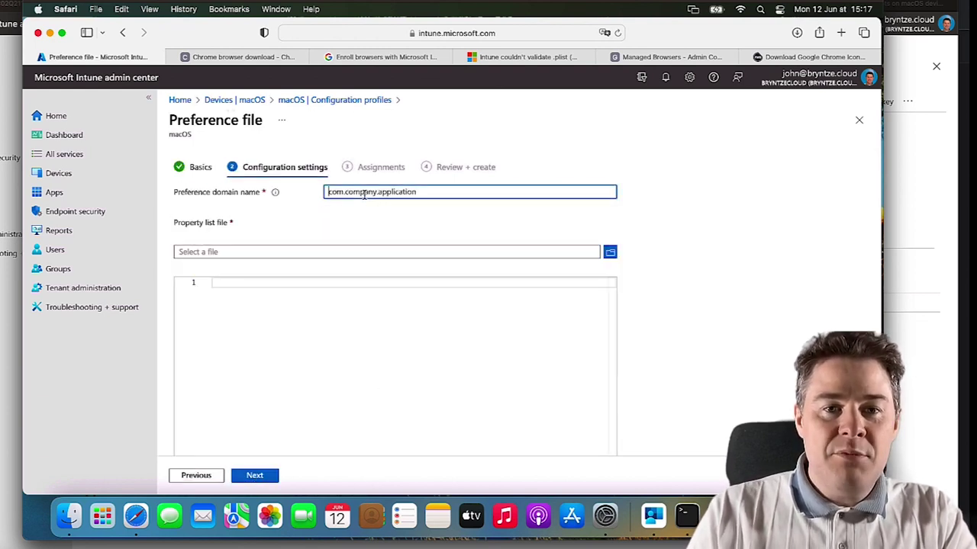
text(com)
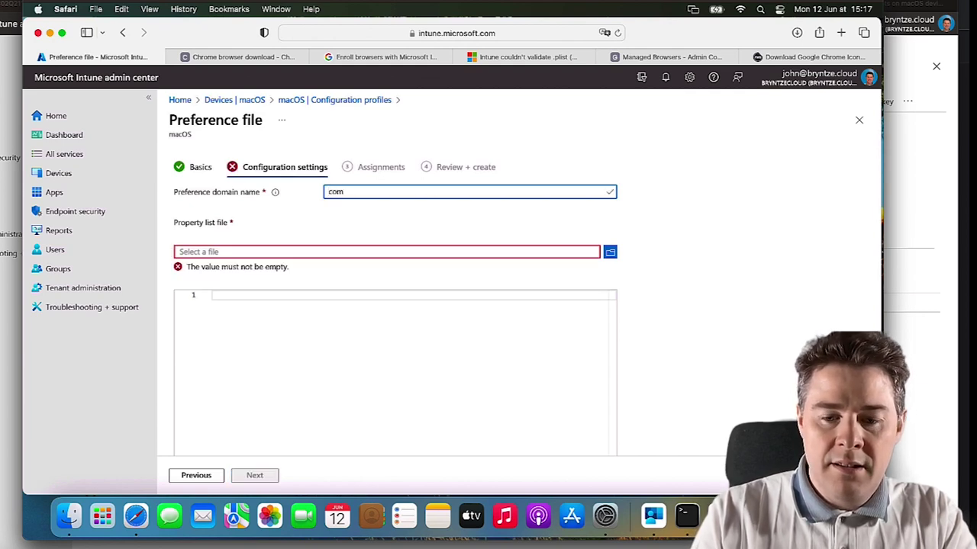
text(.googl)
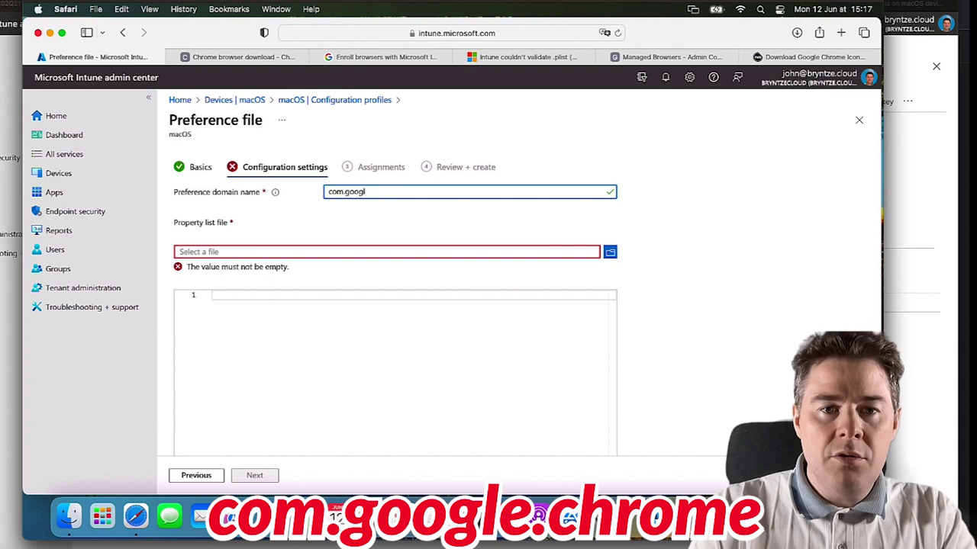
text(e.chrome)
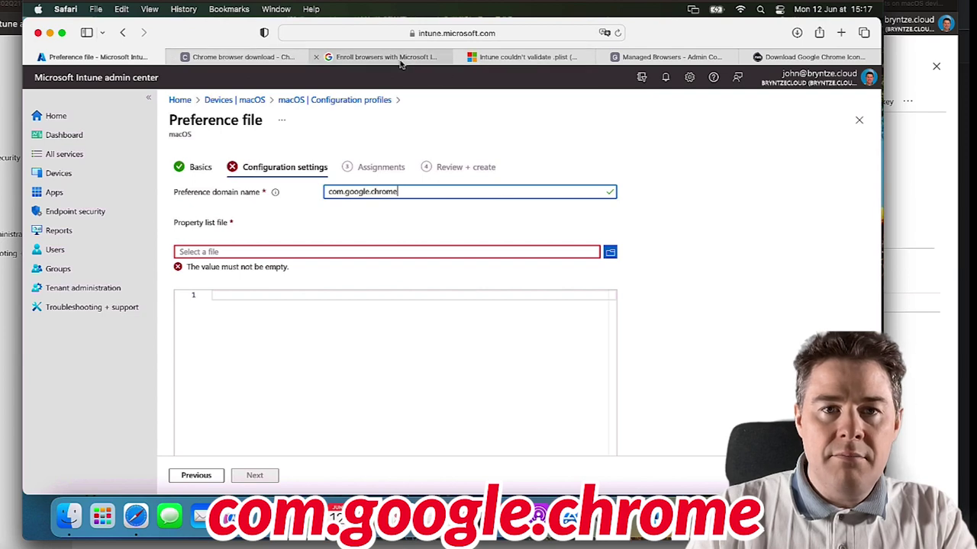
click(400, 61)
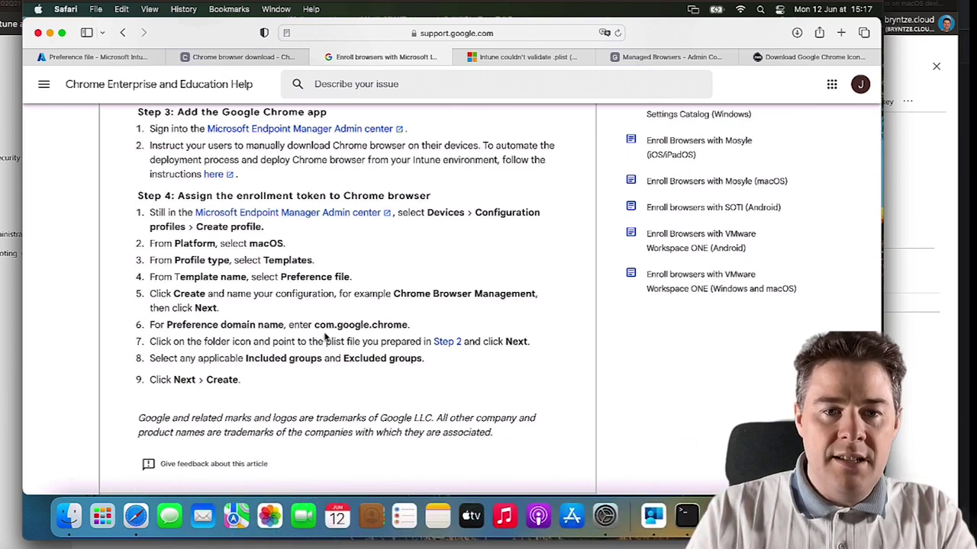
click(147, 57)
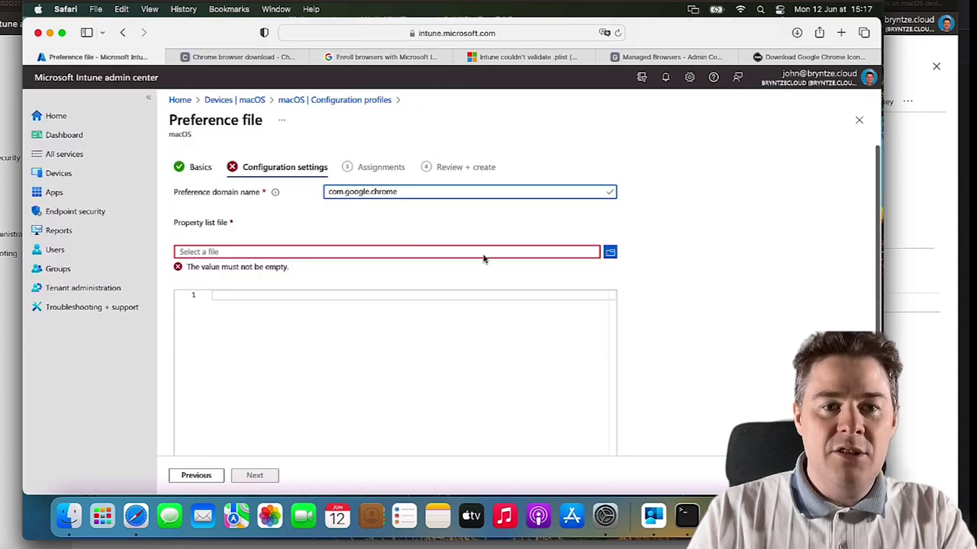
click(610, 252)
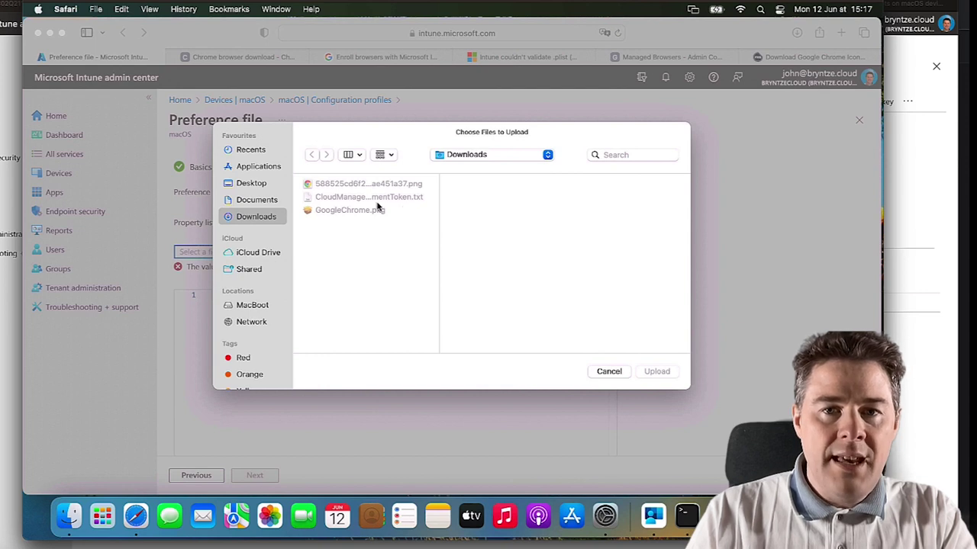
- Upload GoogleChromeTechnologyEnrollment.plist from the Desktop as the property list file and proceed to Assignments
click(258, 184)
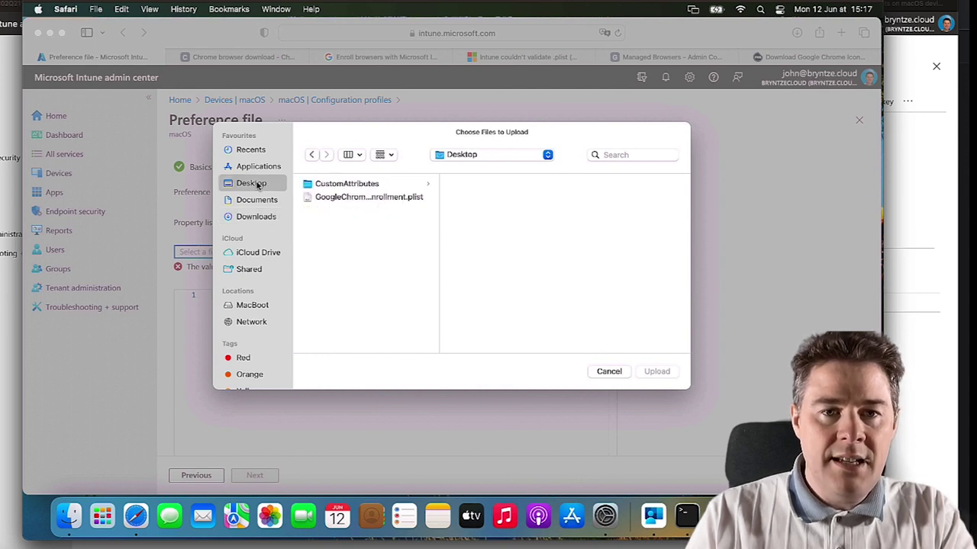
double_click(364, 197)
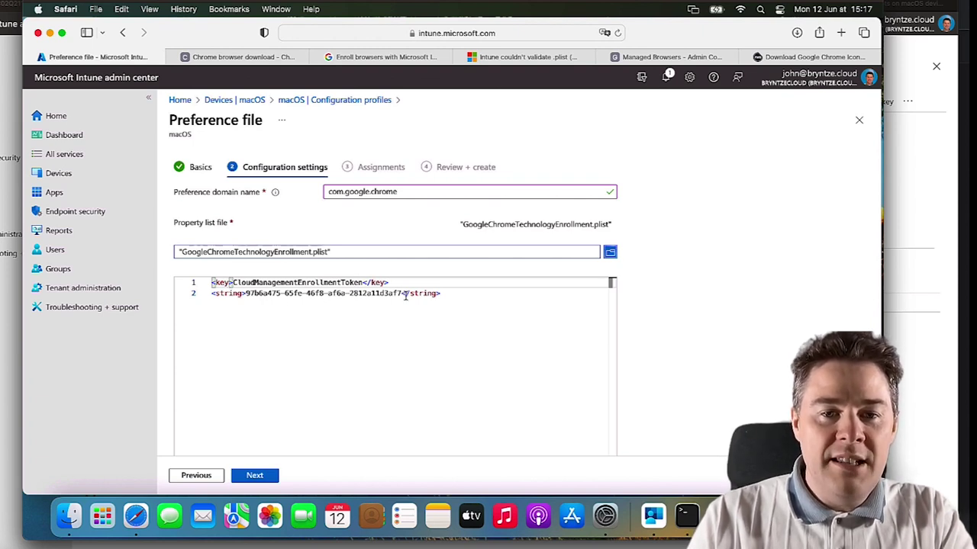
click(255, 476)
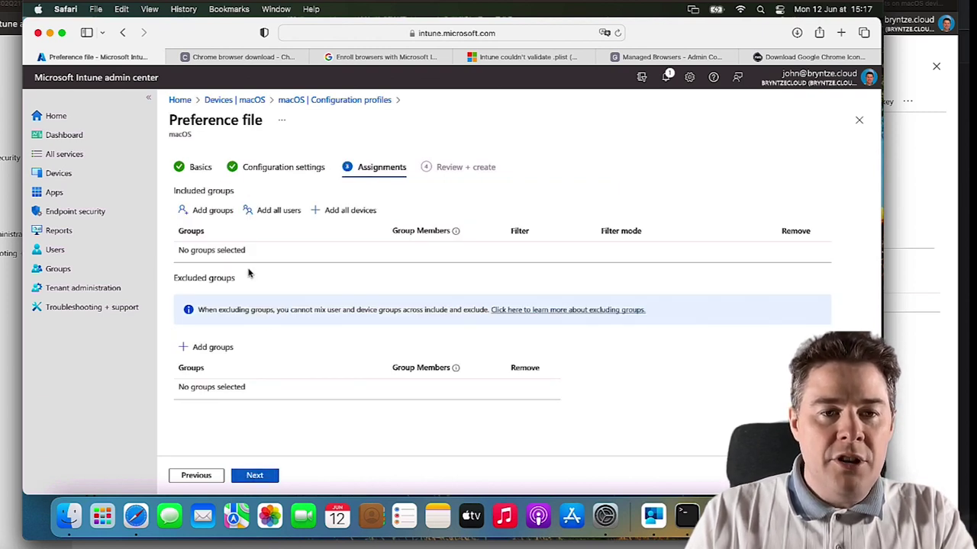
- Include the JBN - All macOS Devices group in the assignment, then review and create the profile
click(213, 211)
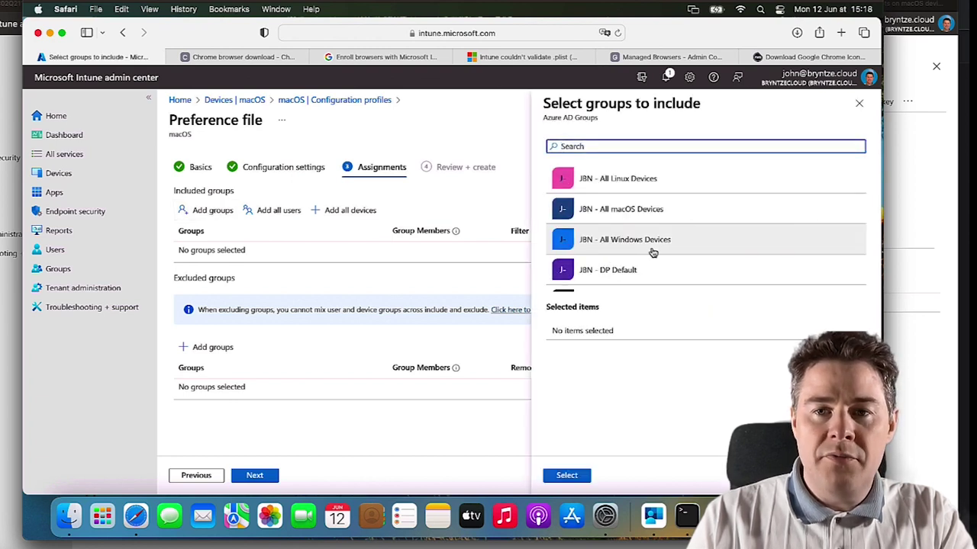
click(625, 218)
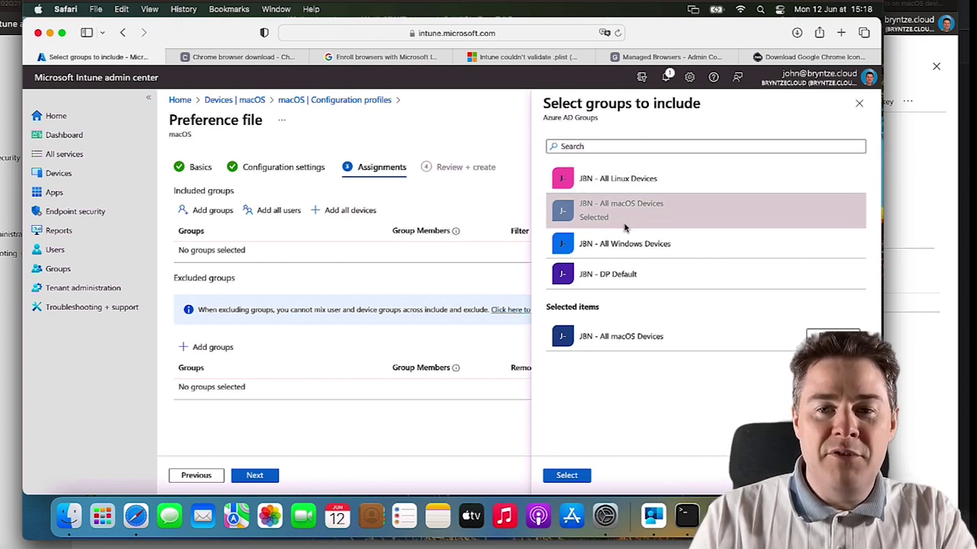
click(566, 476)
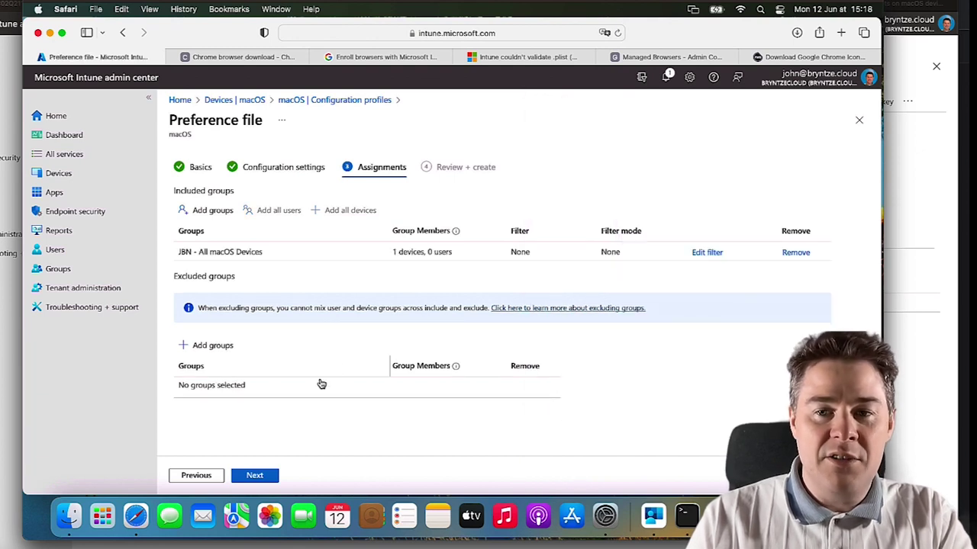
click(257, 476)
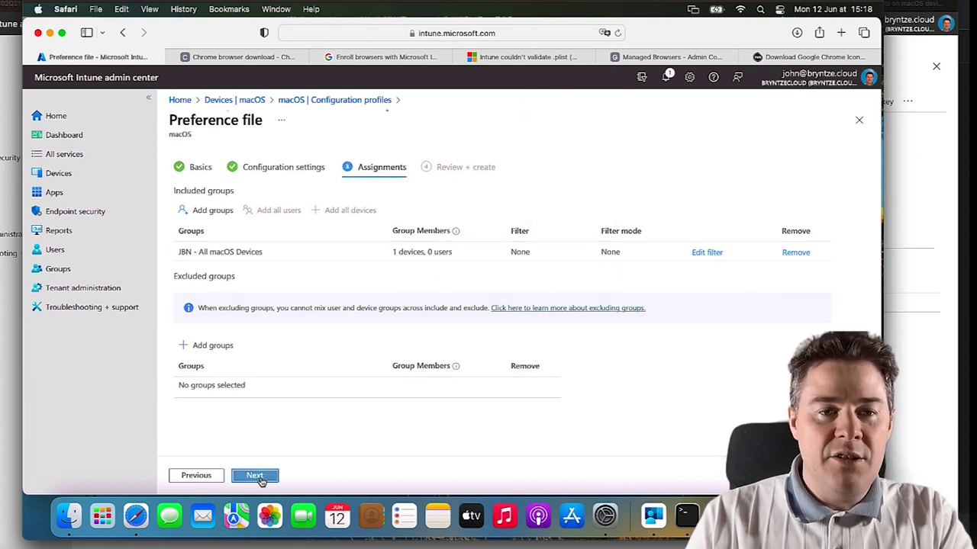
click(257, 476)
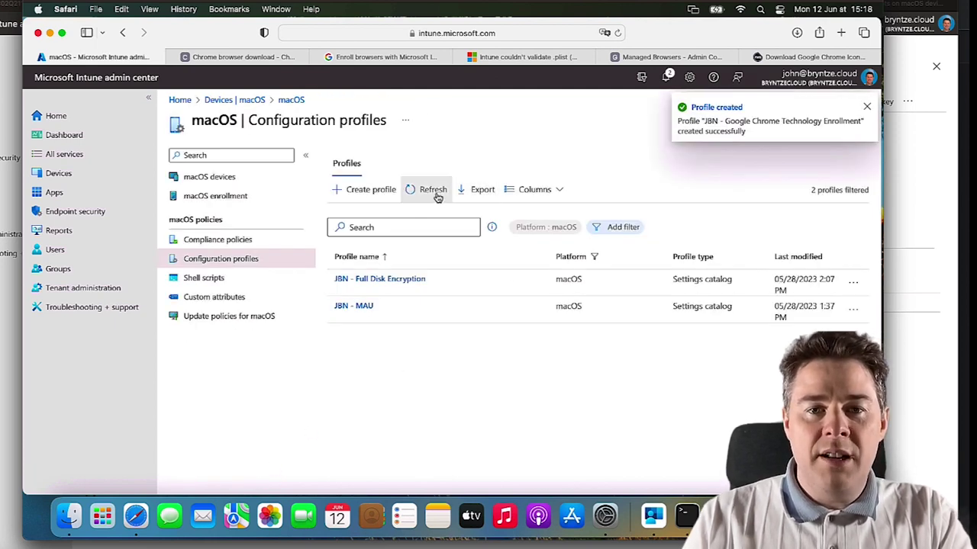
- Refresh the profiles list, check the new profile's device assignment status, and return to Configuration profiles
click(433, 191)
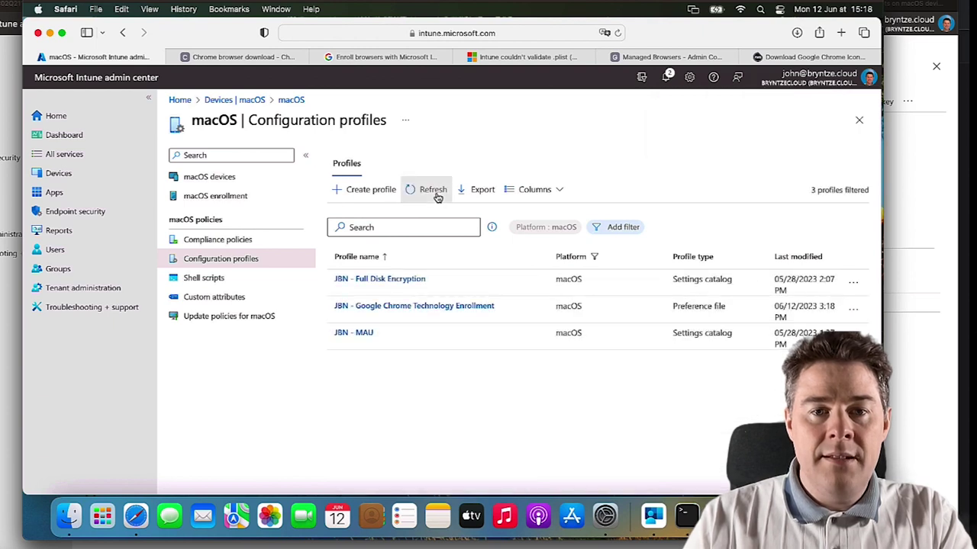
click(412, 307)
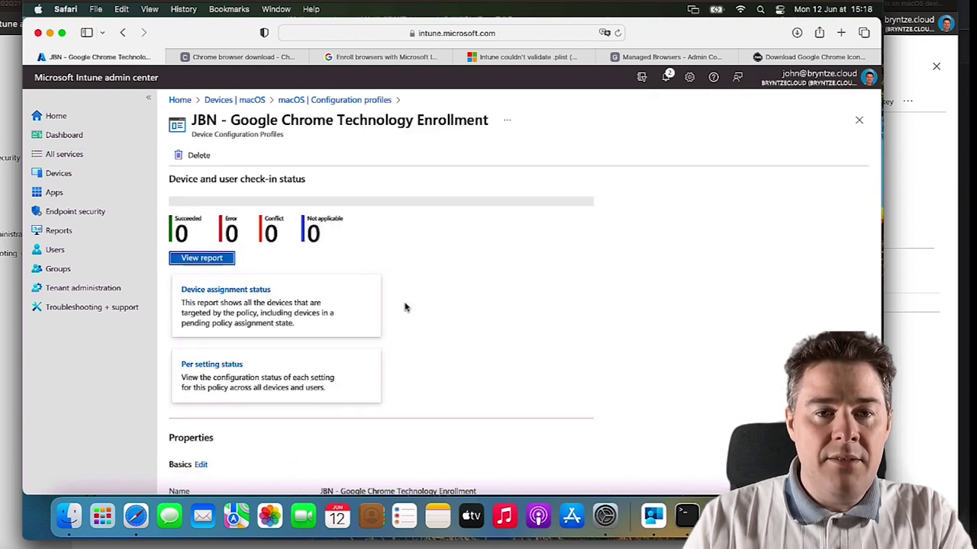
click(236, 297)
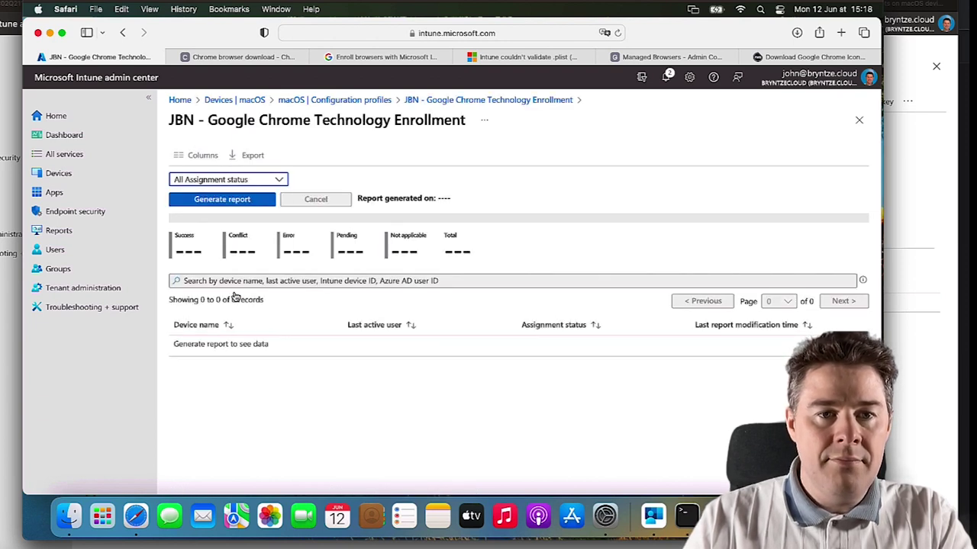
click(372, 100)
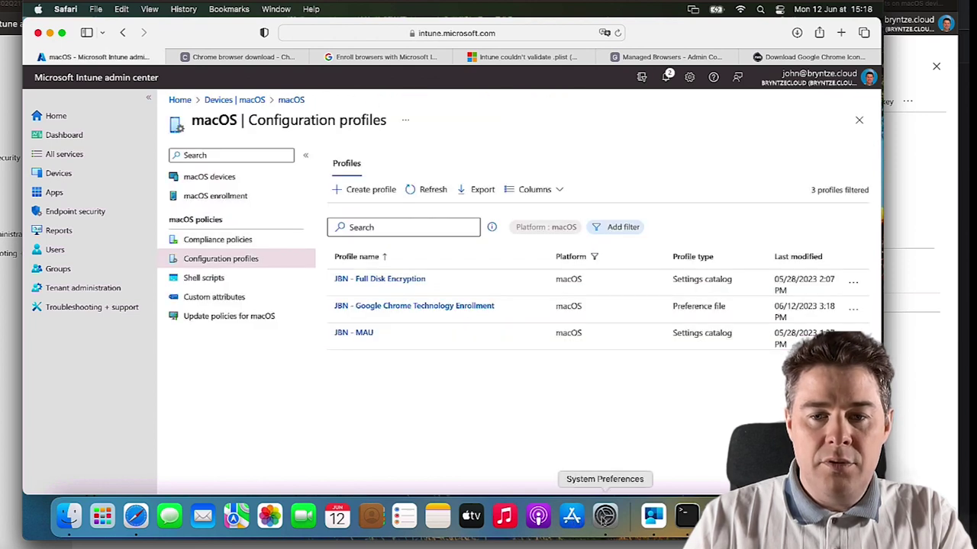
- Run Check status for this Mac in Company Portal, then glance at the Profiles window and minimize it
click(653, 517)
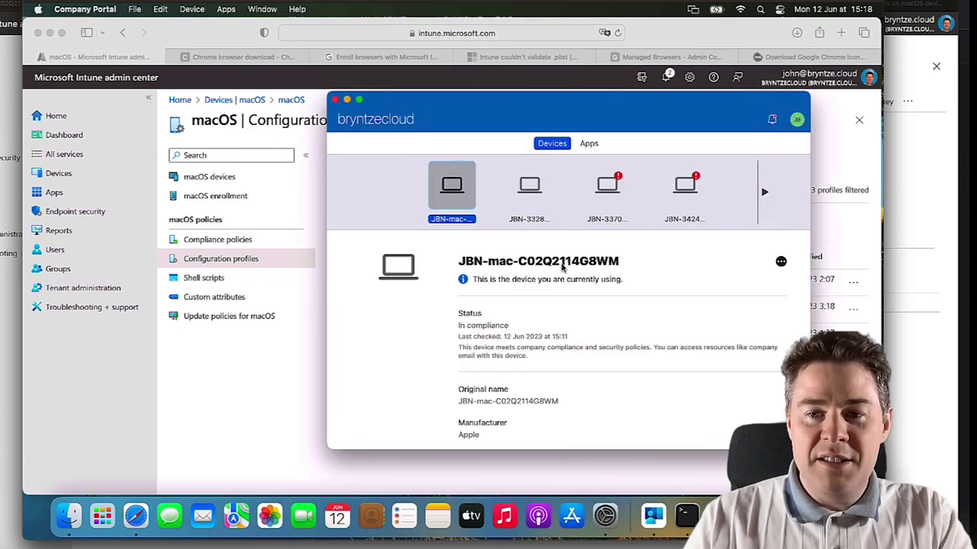
click(781, 263)
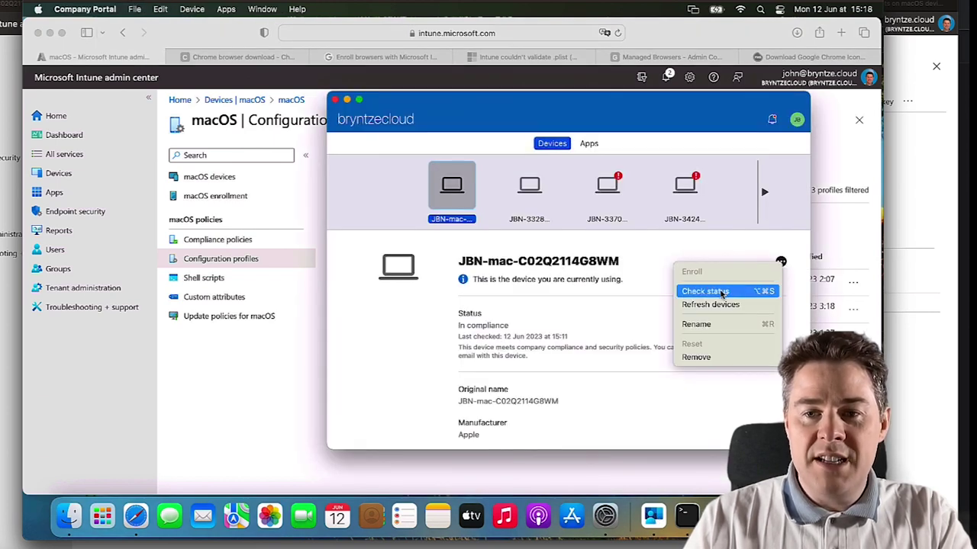
click(721, 292)
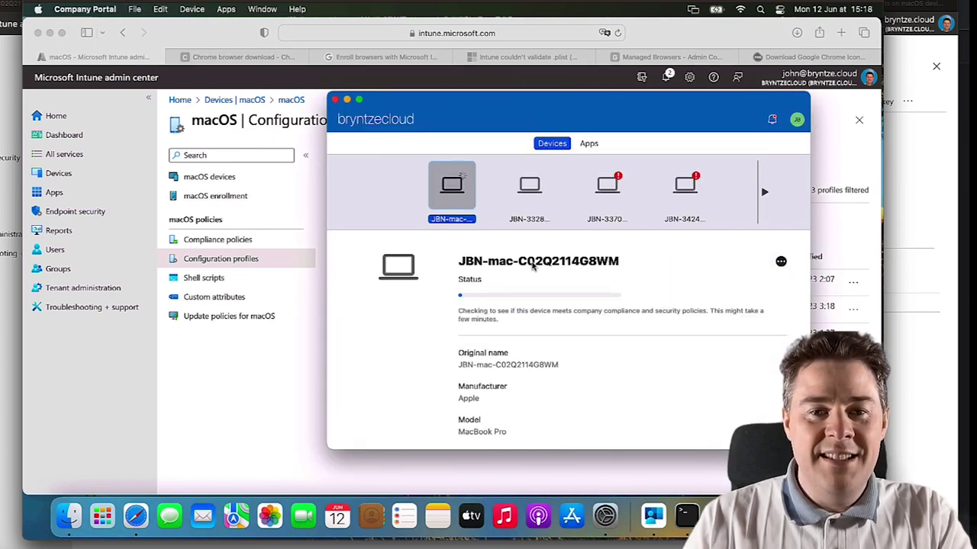
click(608, 518)
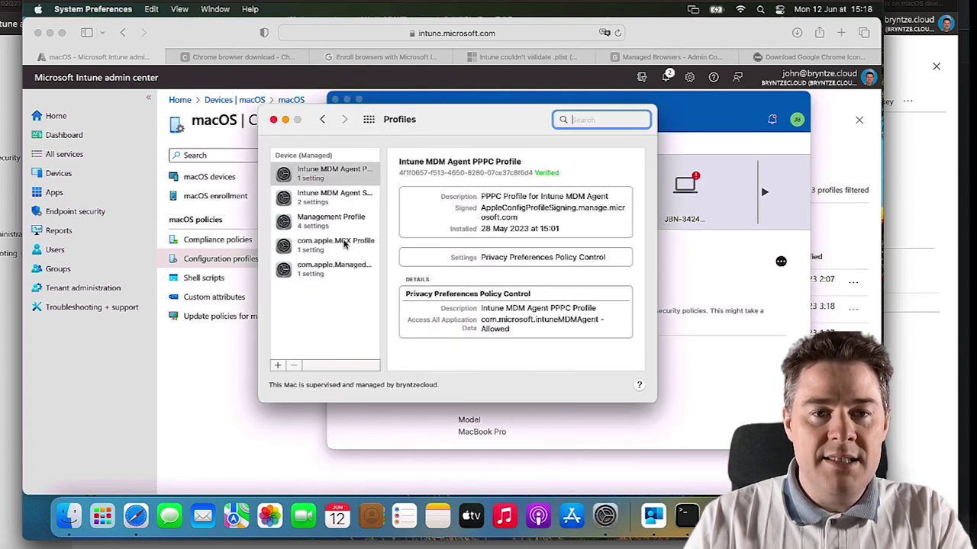
drag(331, 129, 312, 149)
click(266, 139)
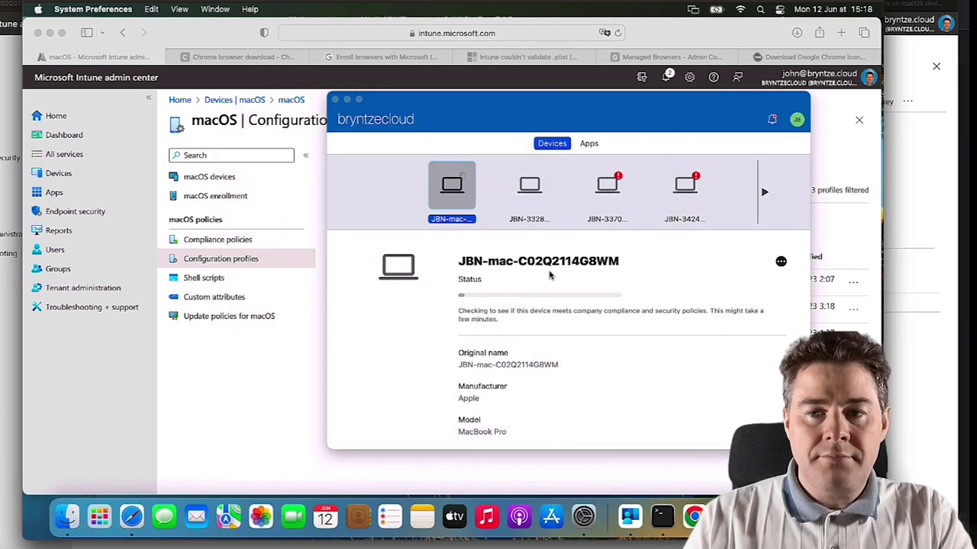
- Refresh the configuration profiles list, open JBN - Google Chrome Technology Enrollment, then switch to Finder
click(236, 263)
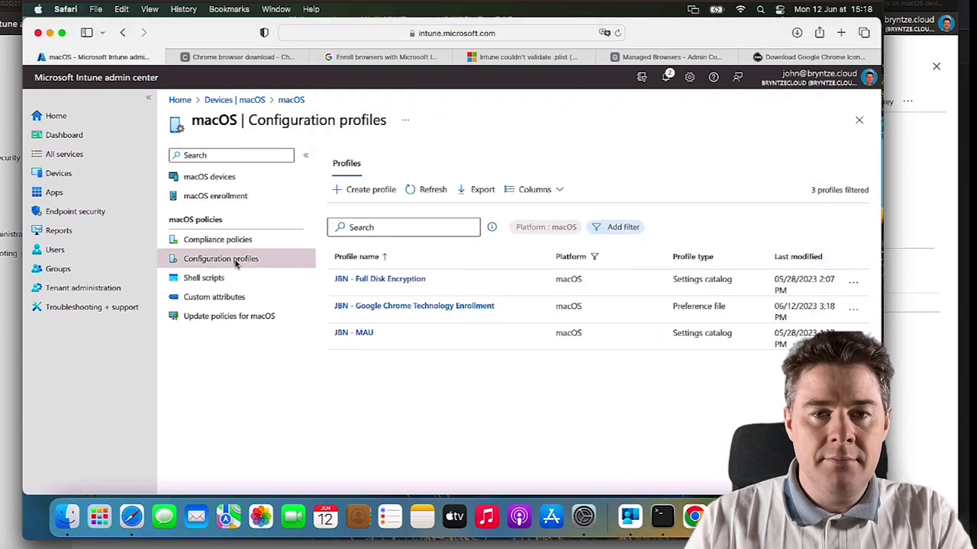
click(429, 192)
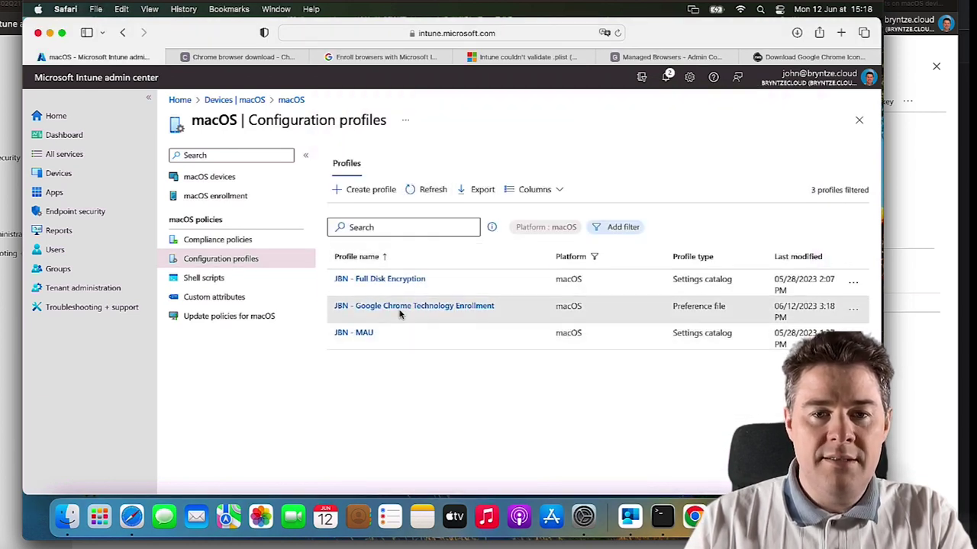
click(401, 309)
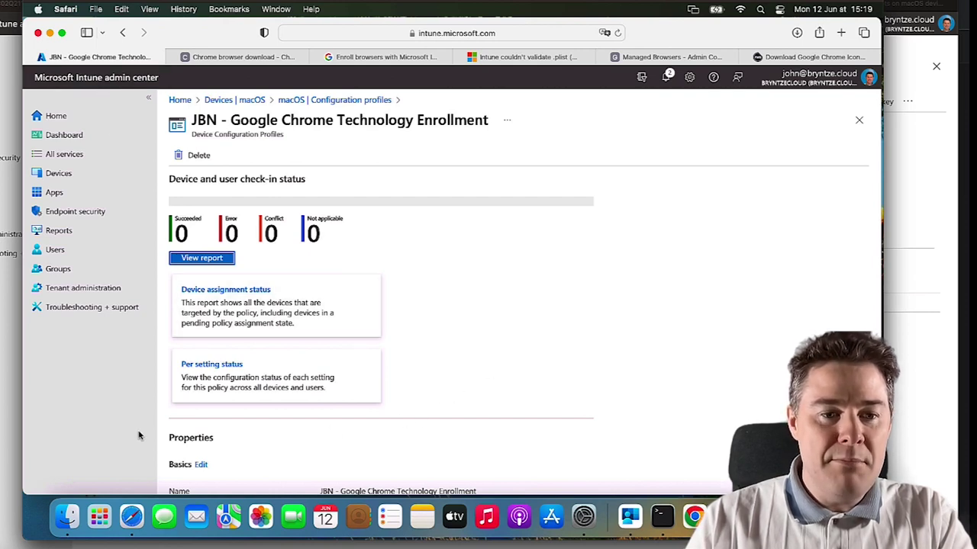
click(70, 519)
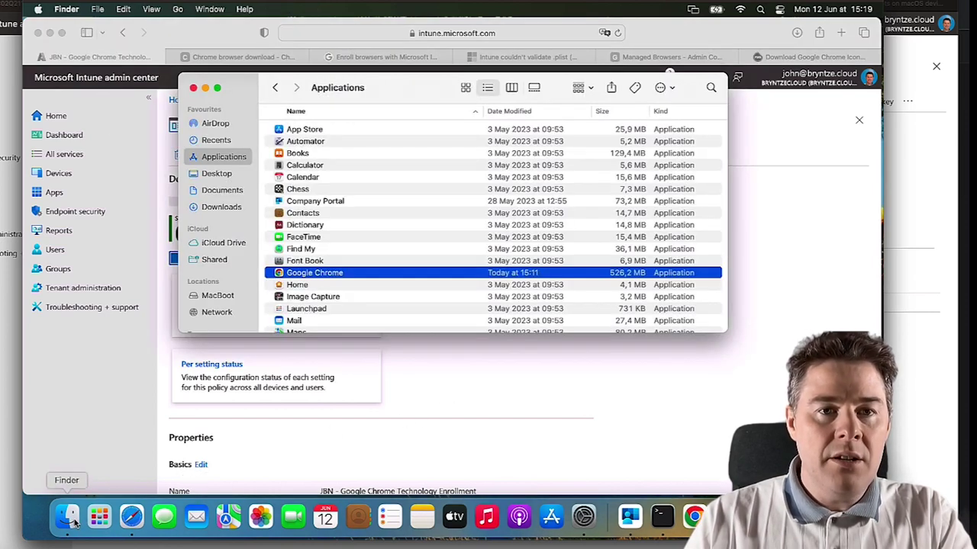
- Jump in Finder to the /Library folder using Go to Folder
click(179, 10)
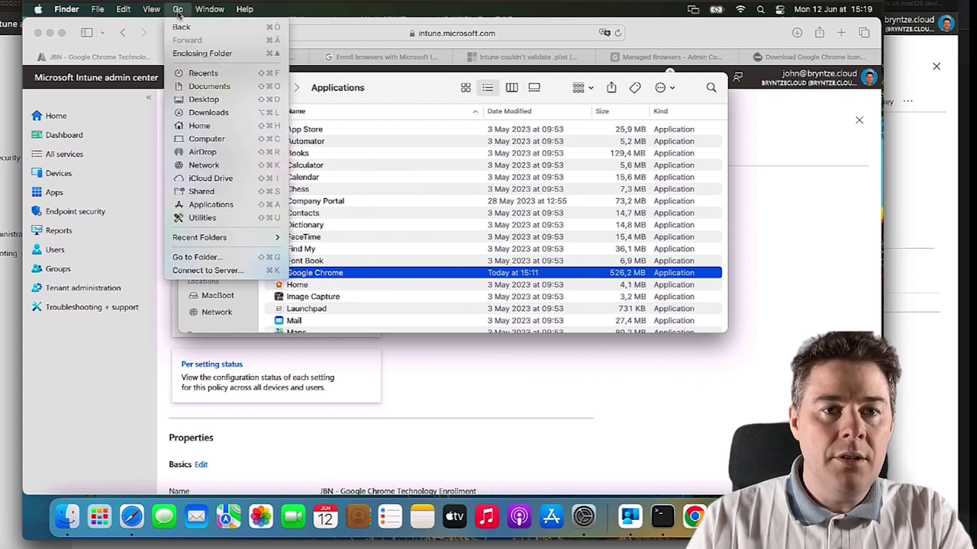
click(207, 257)
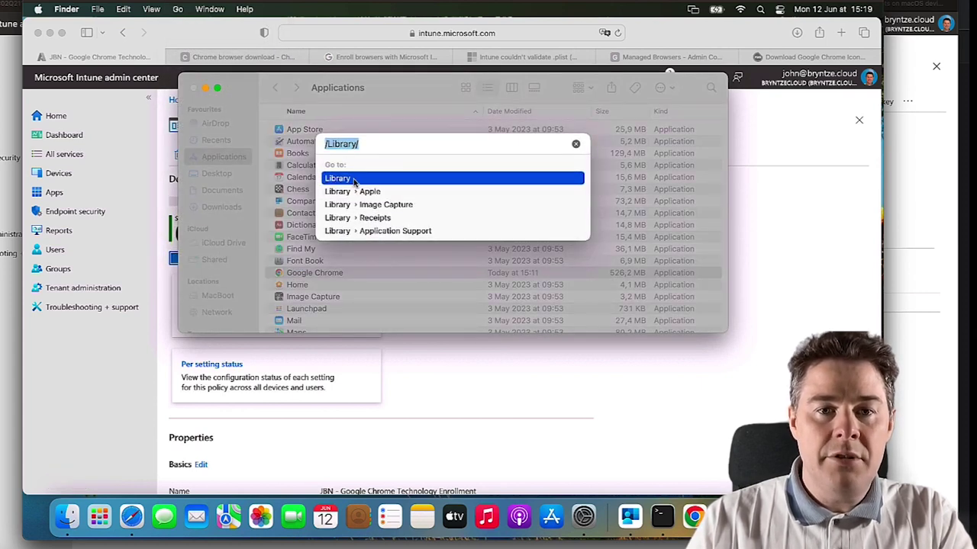
click(347, 180)
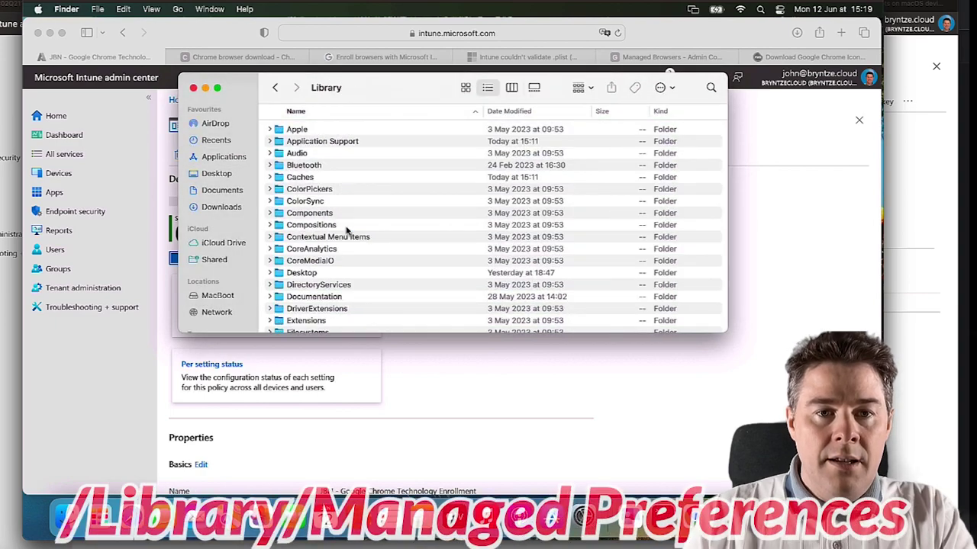
scroll(339, 243, down, 4)
scroll(340, 243, down, 1)
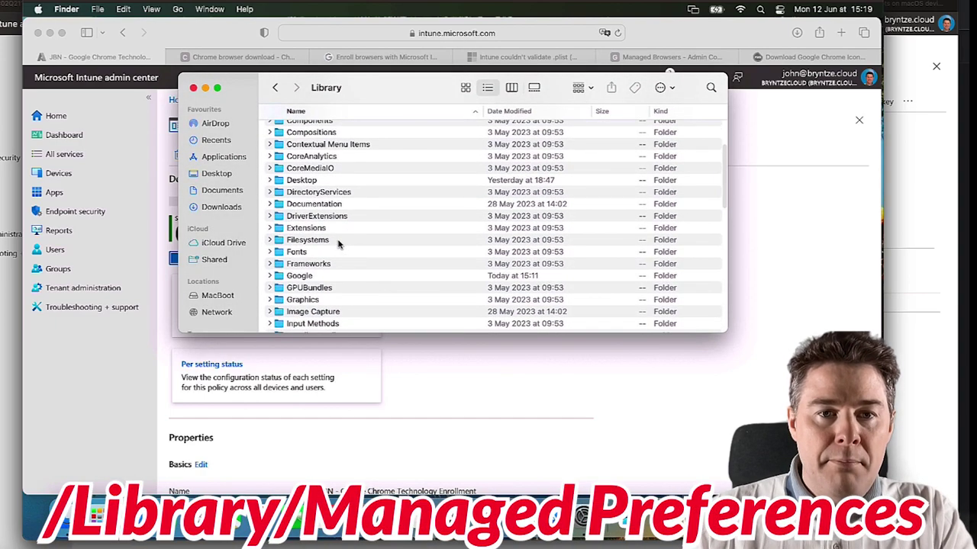
scroll(339, 242, down, 10)
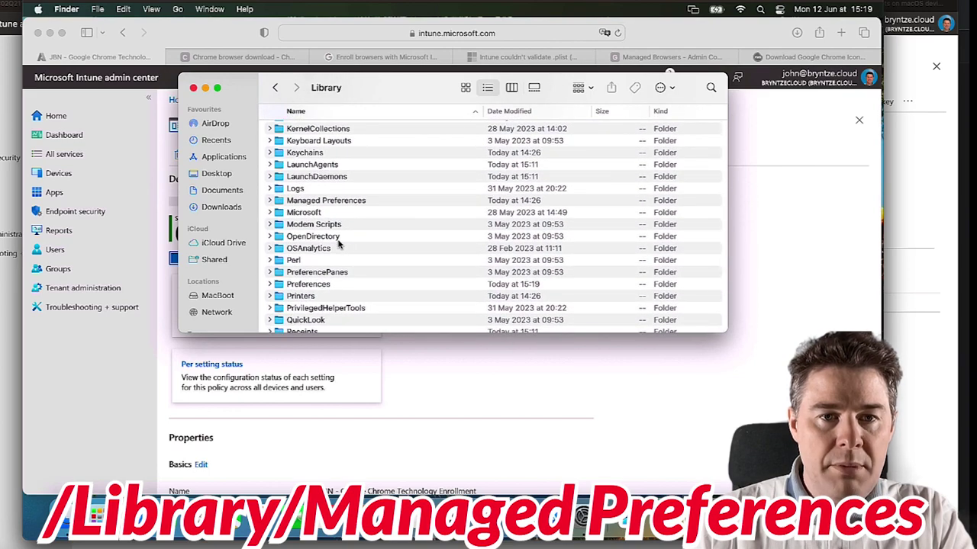
scroll(340, 243, up, 3)
scroll(339, 243, up, 5)
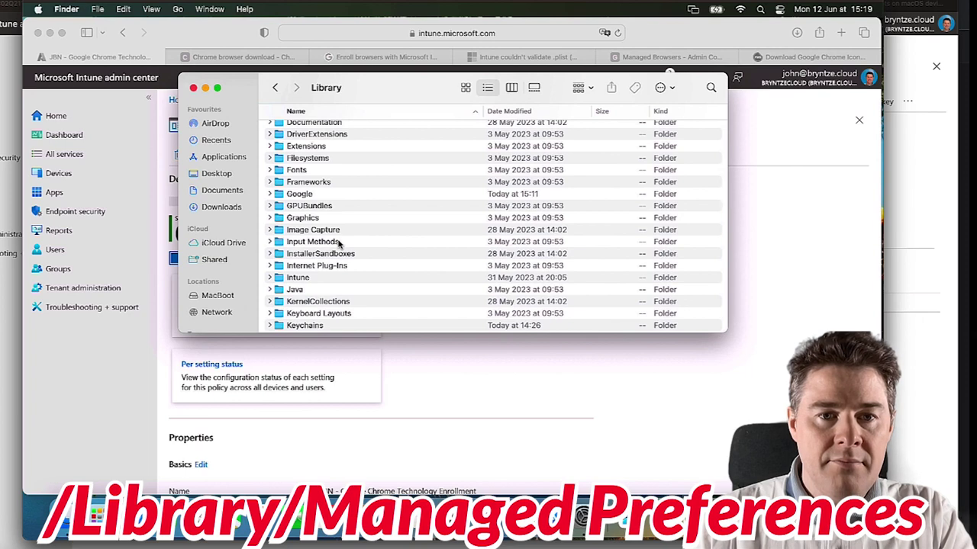
scroll(339, 243, down, 5)
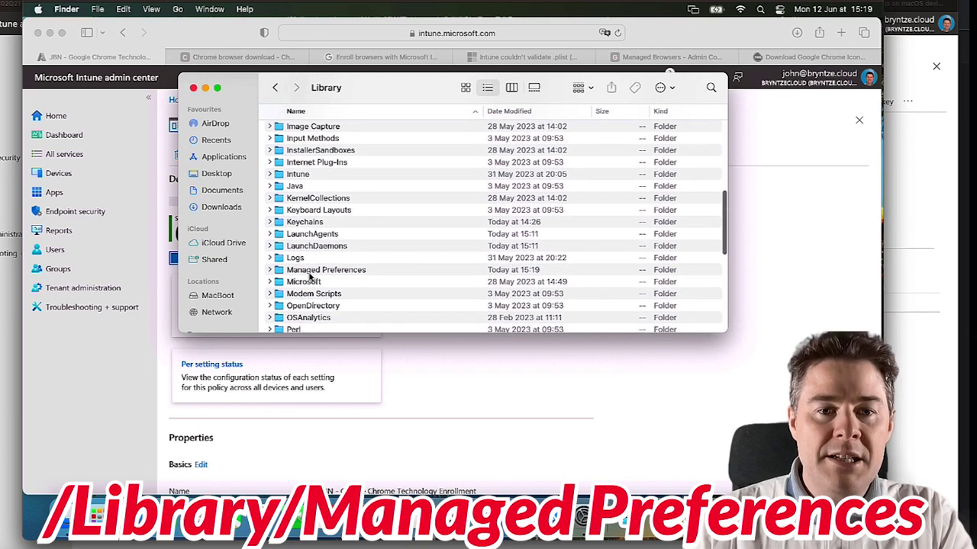
- Quick Look com.google.chrome.plist in Managed Preferences to confirm its CloudManagementEnrollmentToken key
click(269, 270)
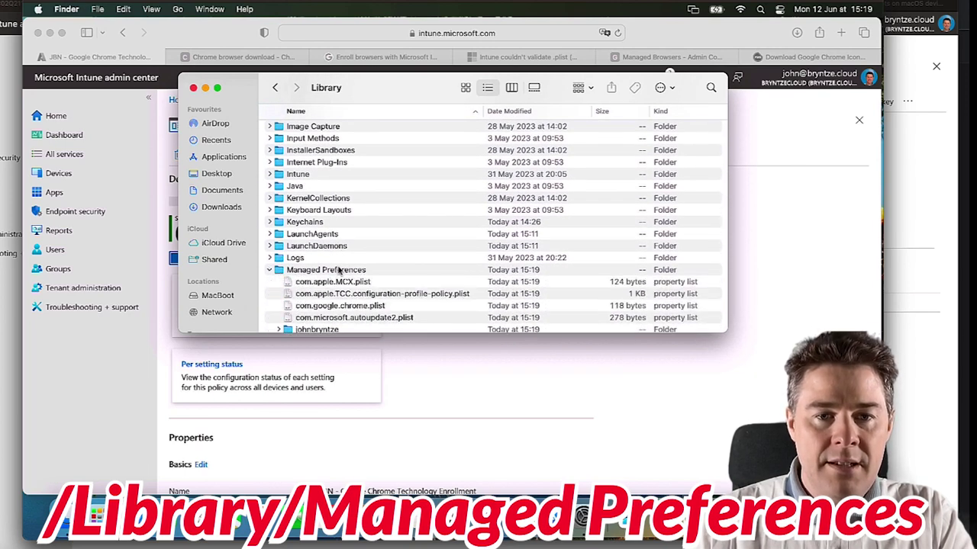
click(365, 307)
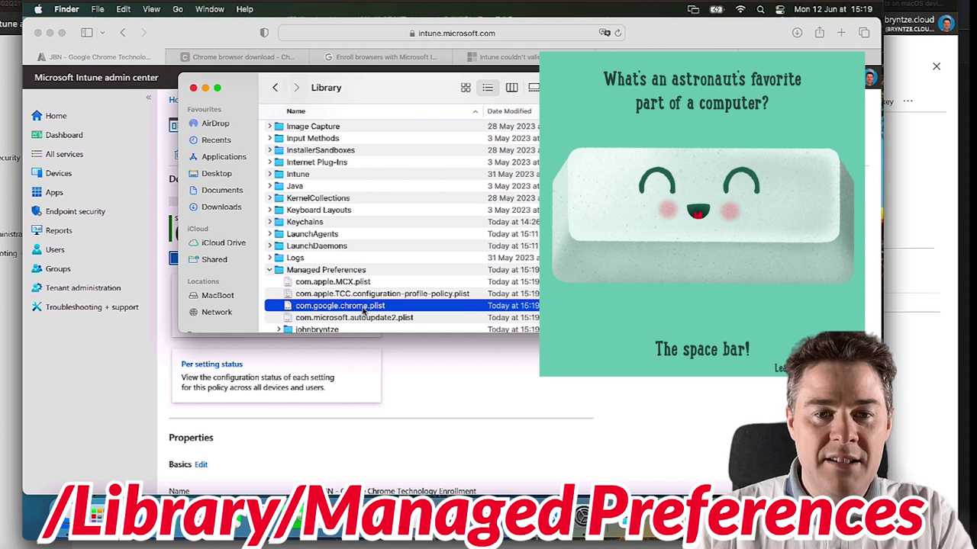
key(space)
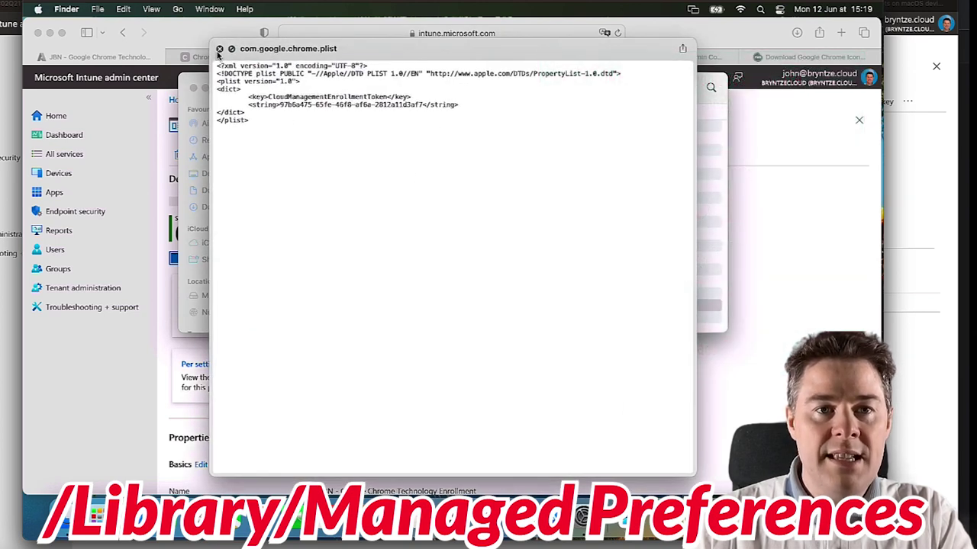
click(219, 49)
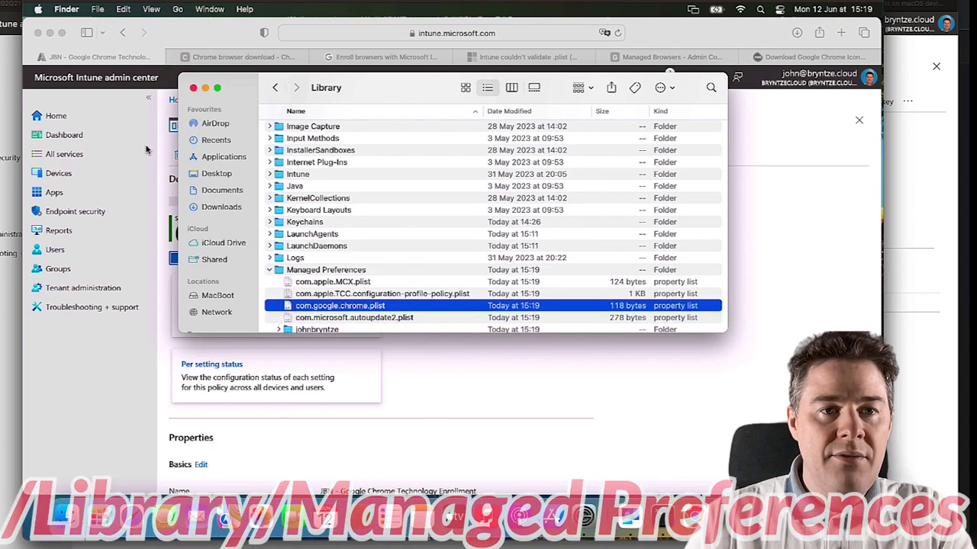
click(147, 151)
- View device assignment status for the JBN - Google Chrome Technology Enrollment profile
click(322, 100)
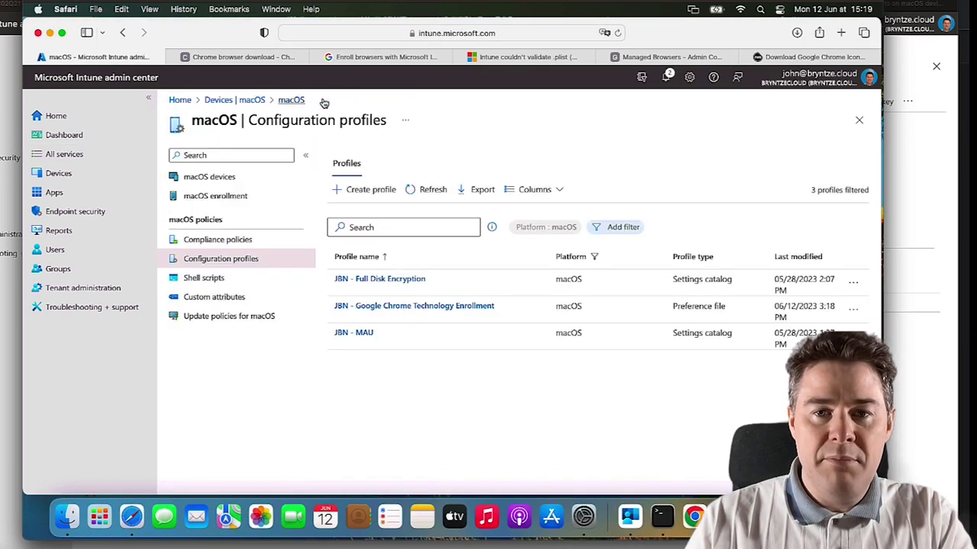
click(408, 307)
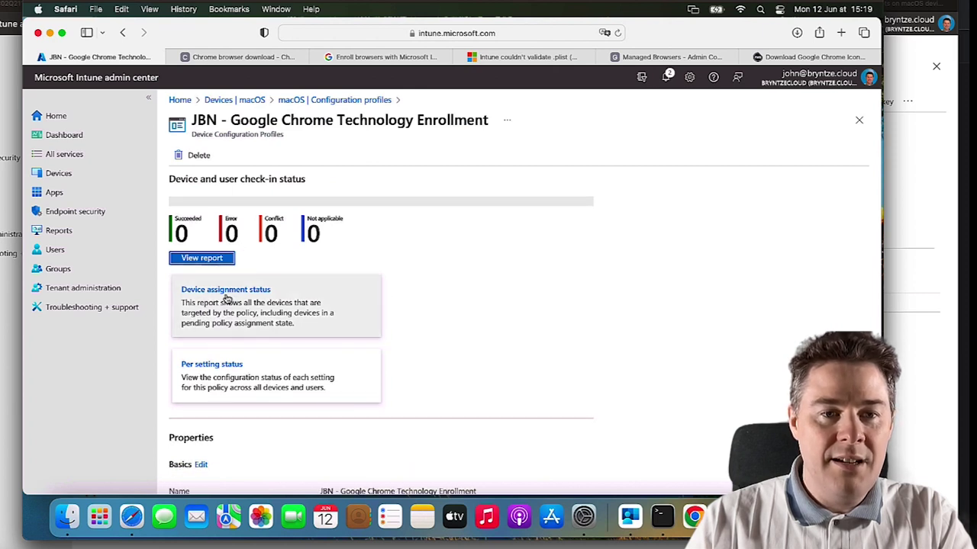
click(225, 297)
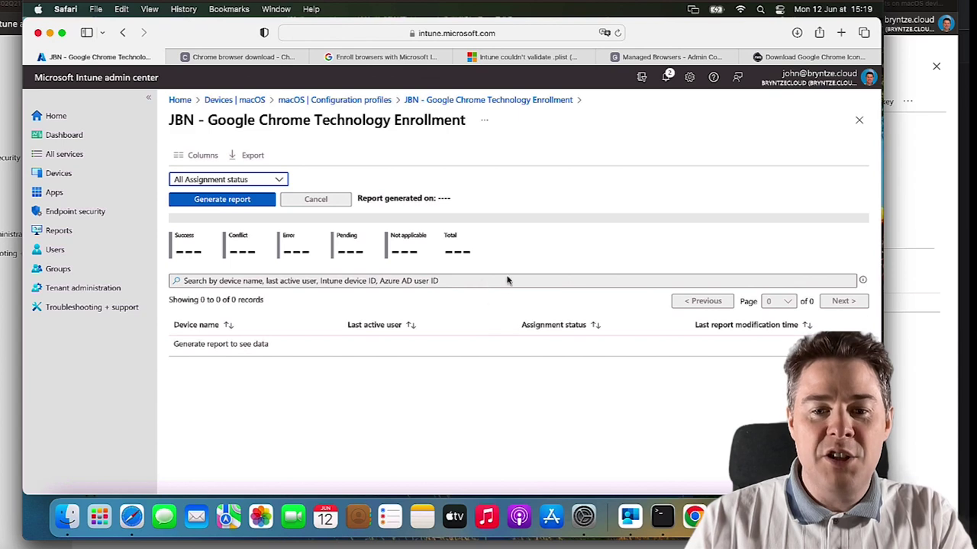
click(694, 517)
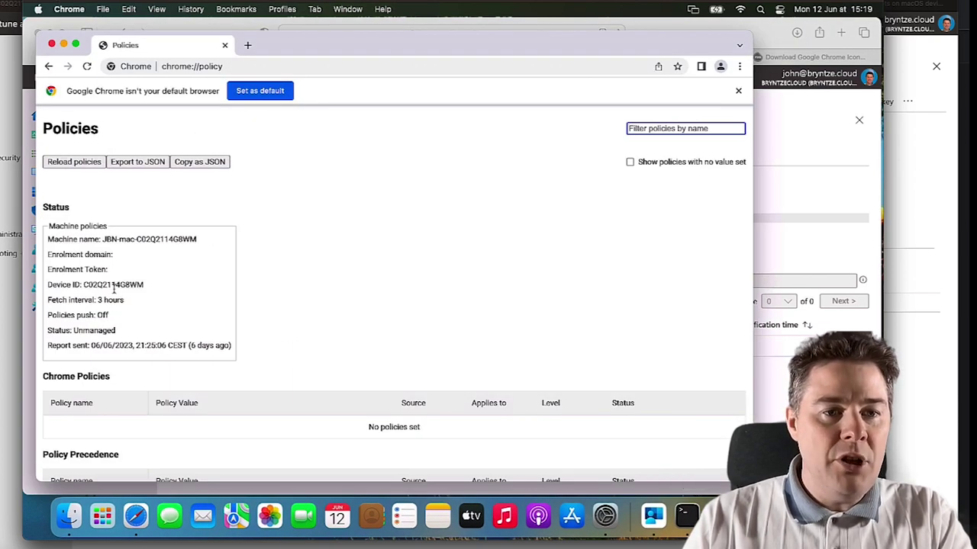
- Quit and relaunch Google Chrome, then load chrome://policy
click(68, 10)
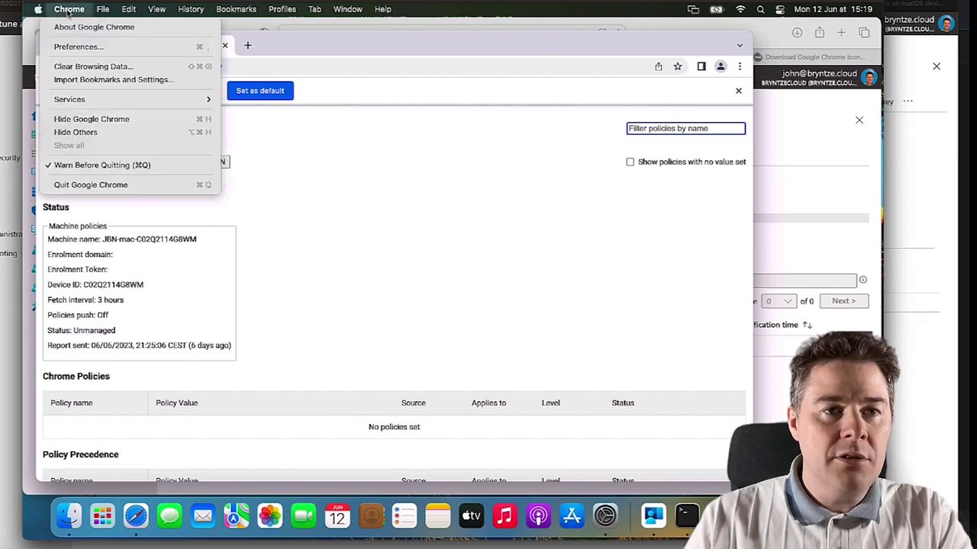
click(84, 184)
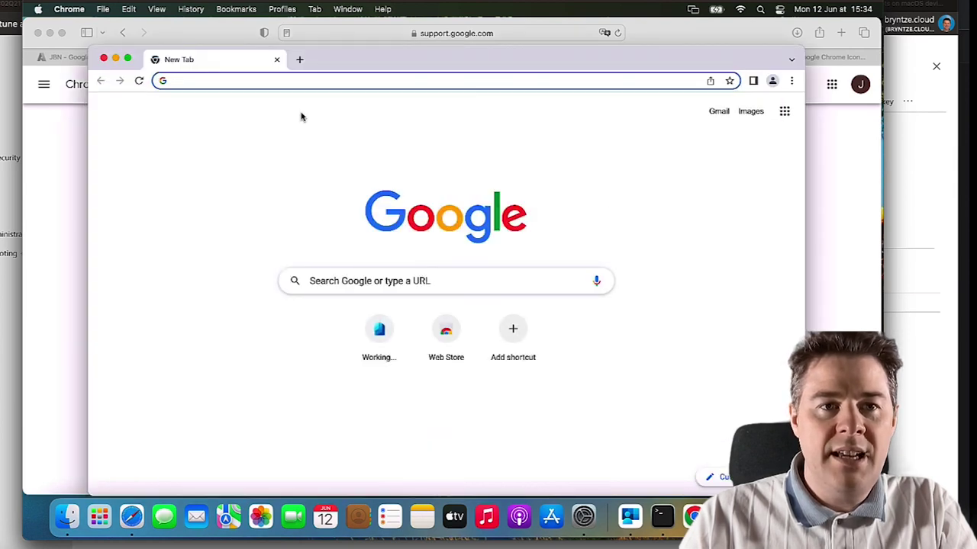
text(chrome)
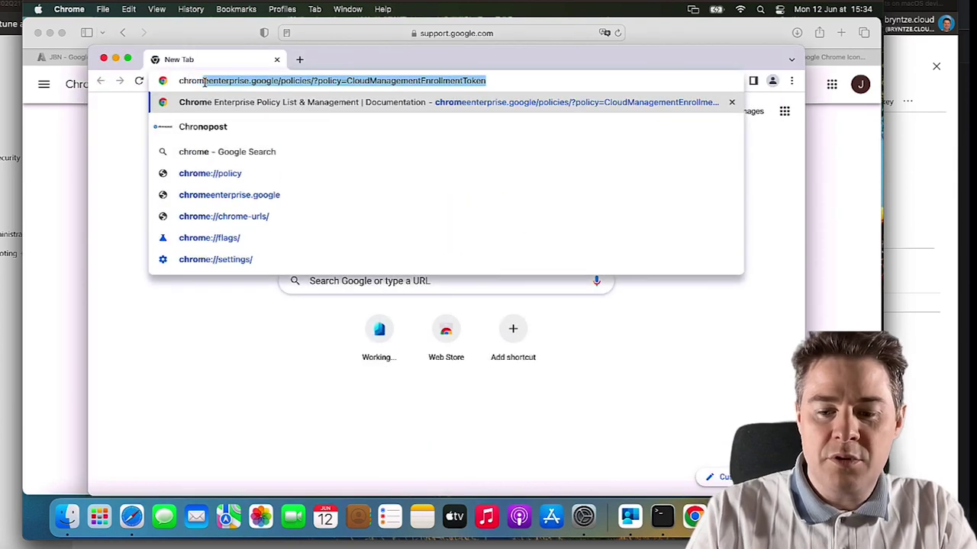
text(://policy)
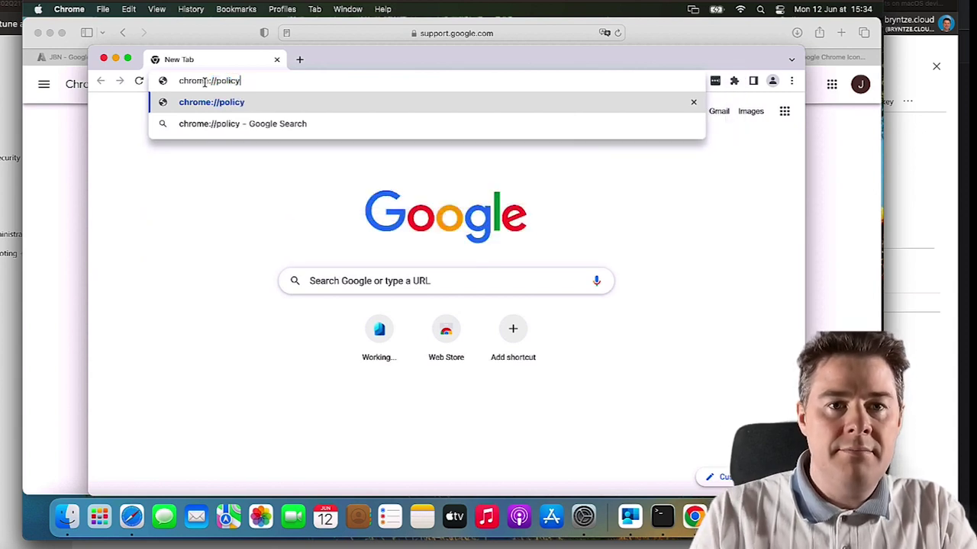
key(Return)
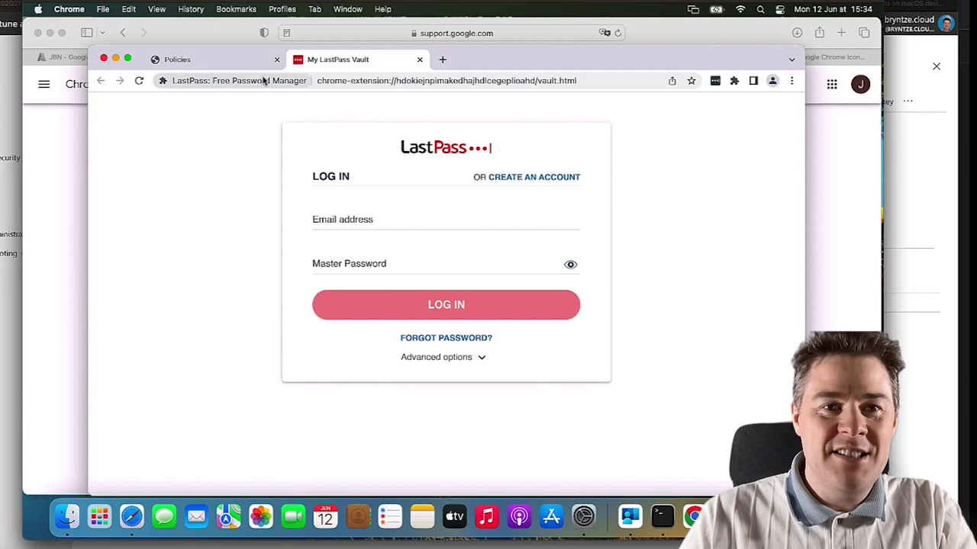
- Verify the machine enrollment token, enrolment domain and cloud policies, then minimize Chrome
click(244, 65)
scroll(337, 324, down, 5)
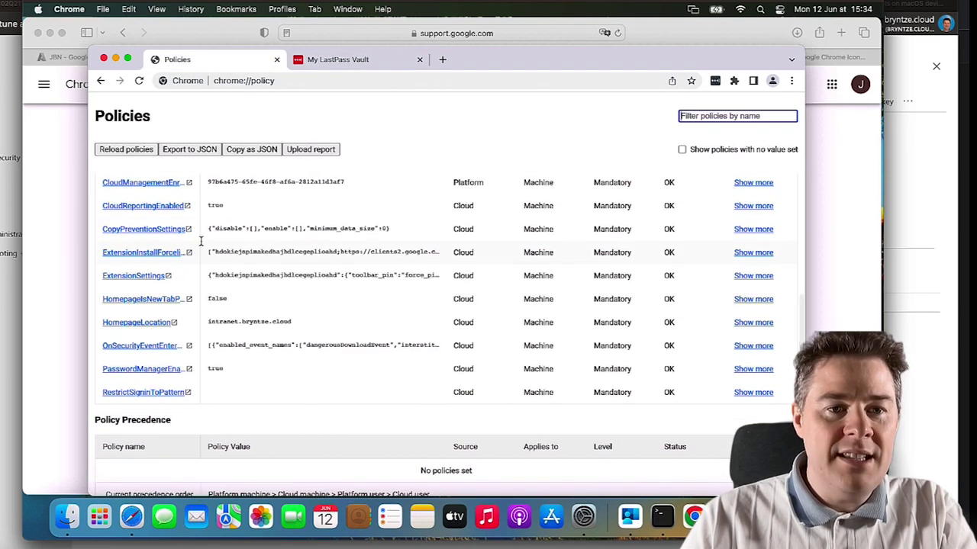
scroll(322, 265, up, 5)
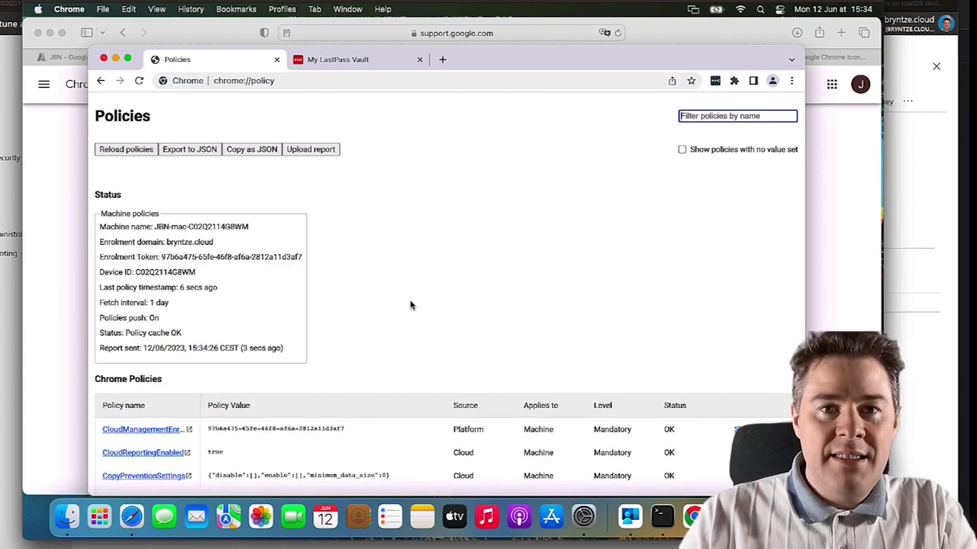
click(116, 58)
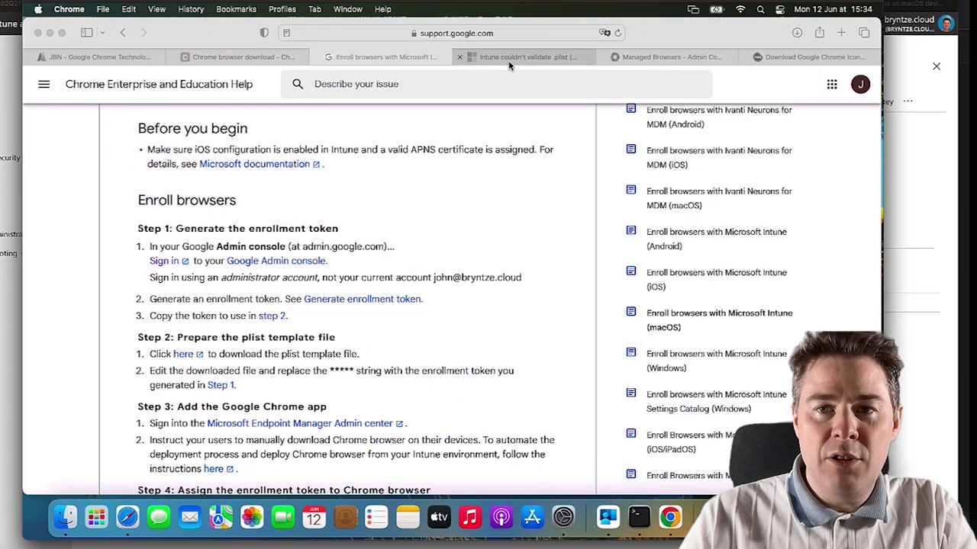
click(653, 58)
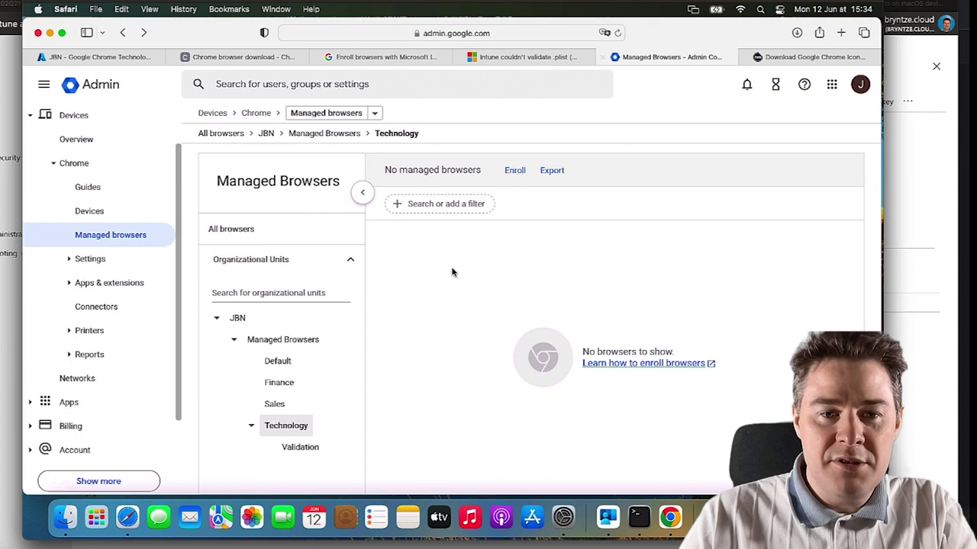
- Reload the managed browsers list and open the enrolled Mac, enrolled Jun 12, 2023
right_click(442, 367)
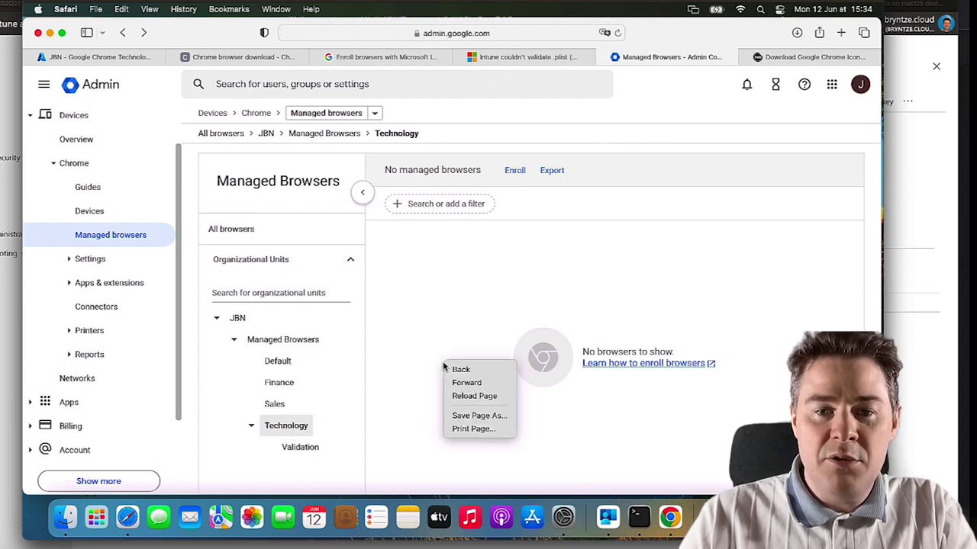
click(474, 396)
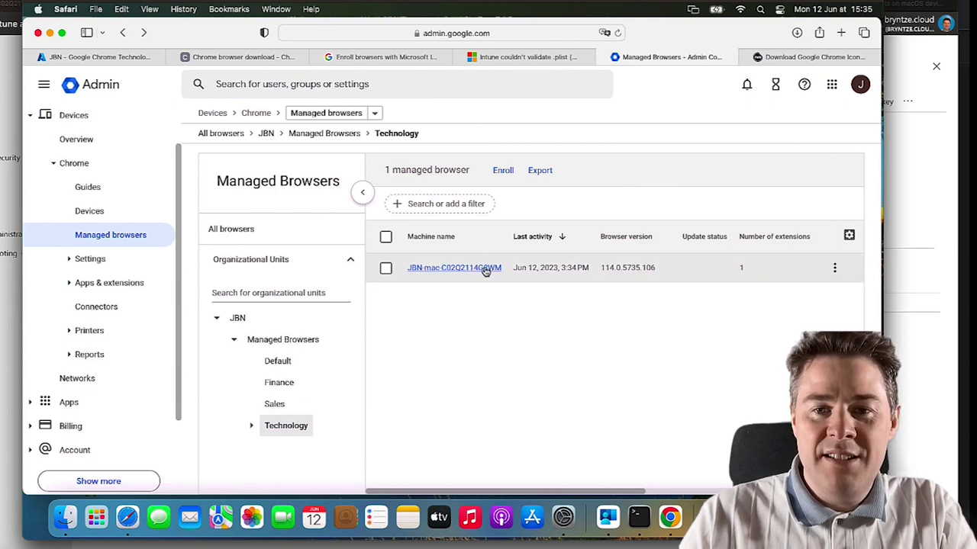
click(453, 268)
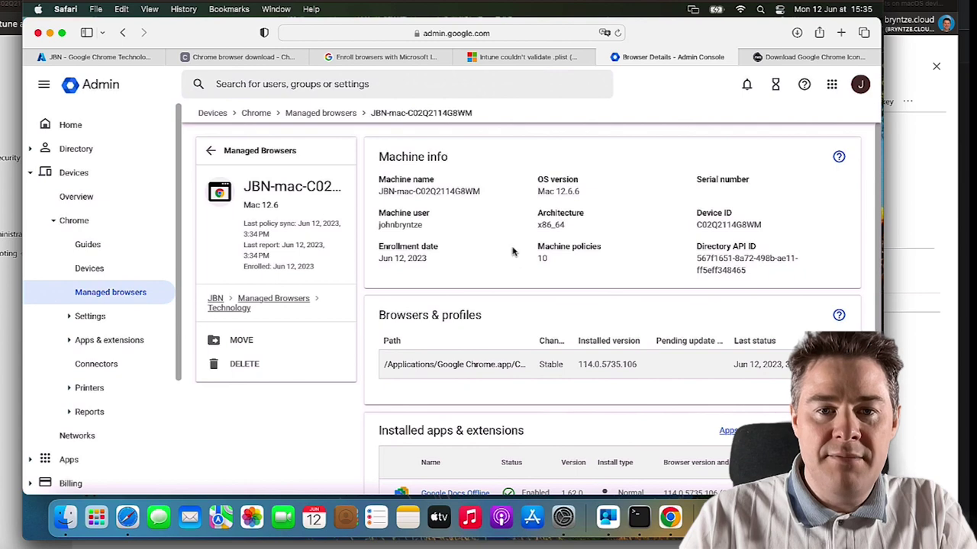
drag(436, 257, 380, 254)
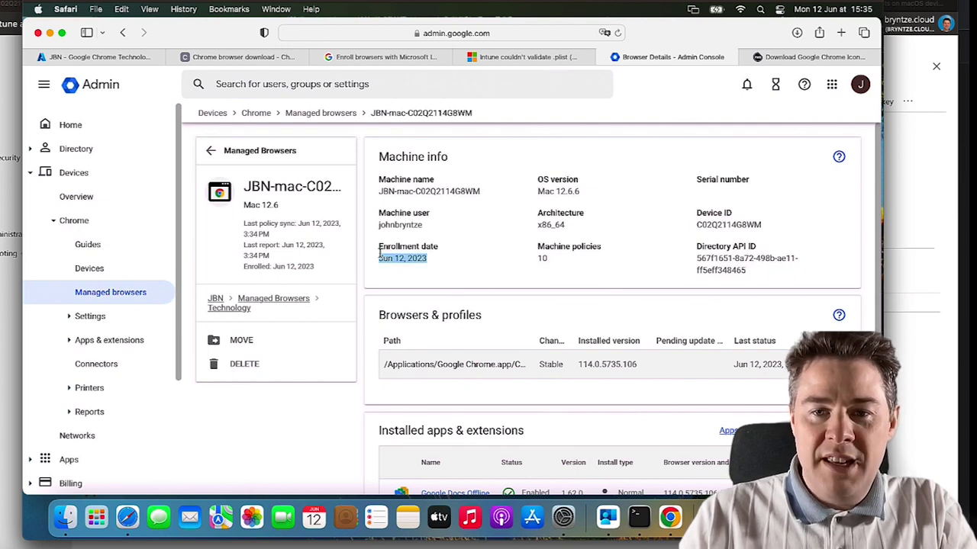
scroll(529, 260, down, 5)
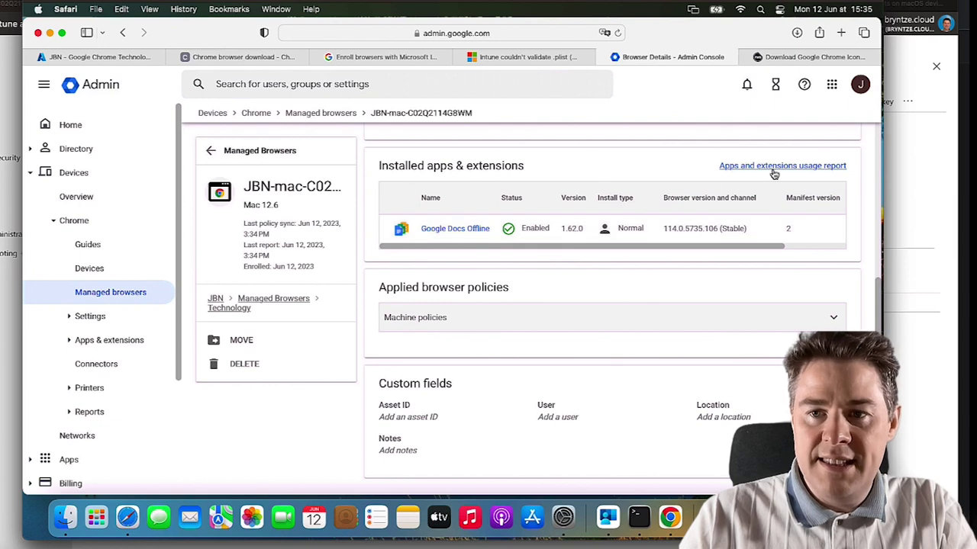
scroll(618, 176, up, 5)
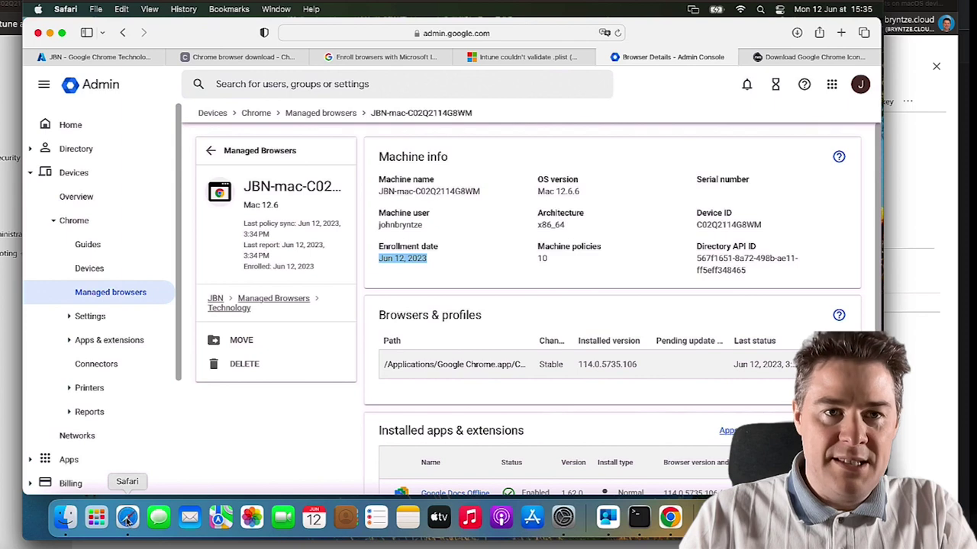
- Review the macOS apps list in the Intune admin center
click(129, 61)
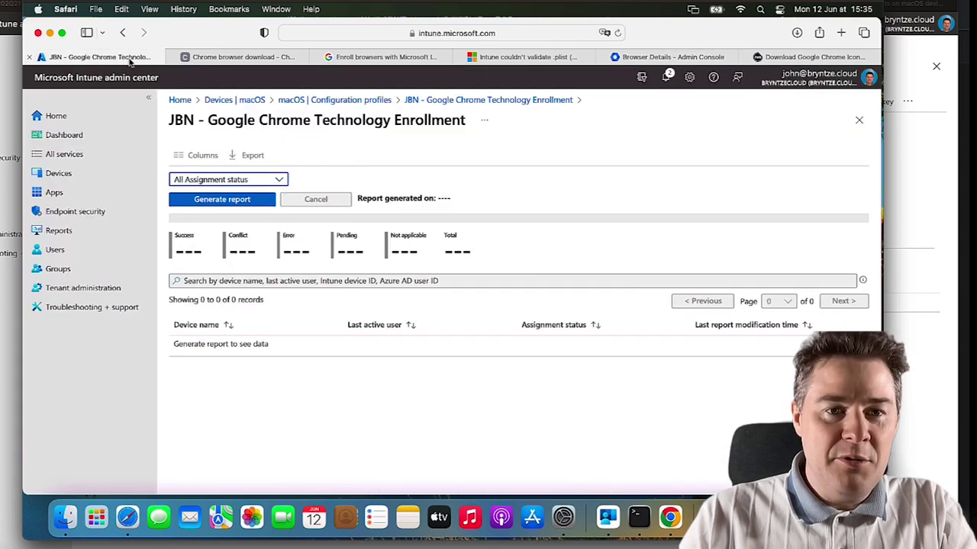
click(61, 194)
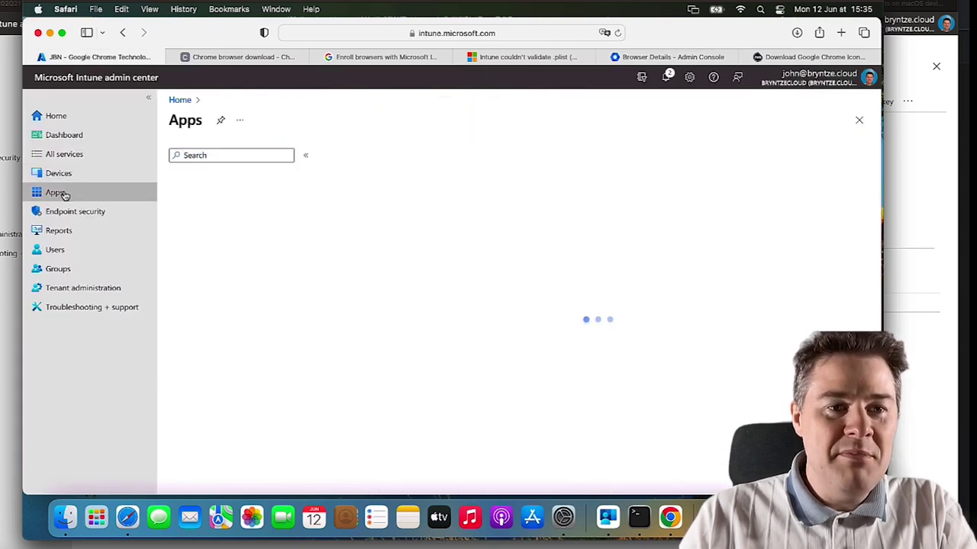
click(197, 297)
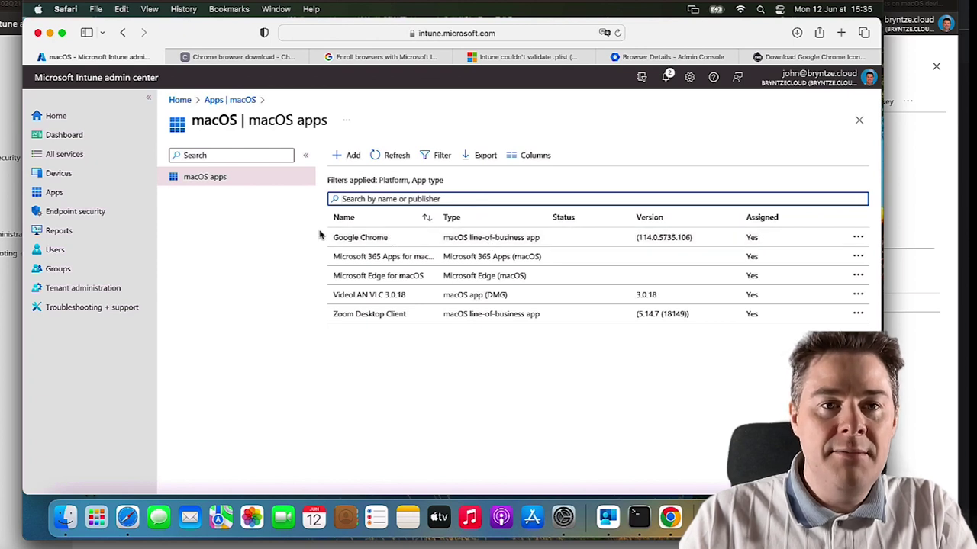
- Check the enrolled macOS devices, then return to macOS configuration profiles
click(58, 174)
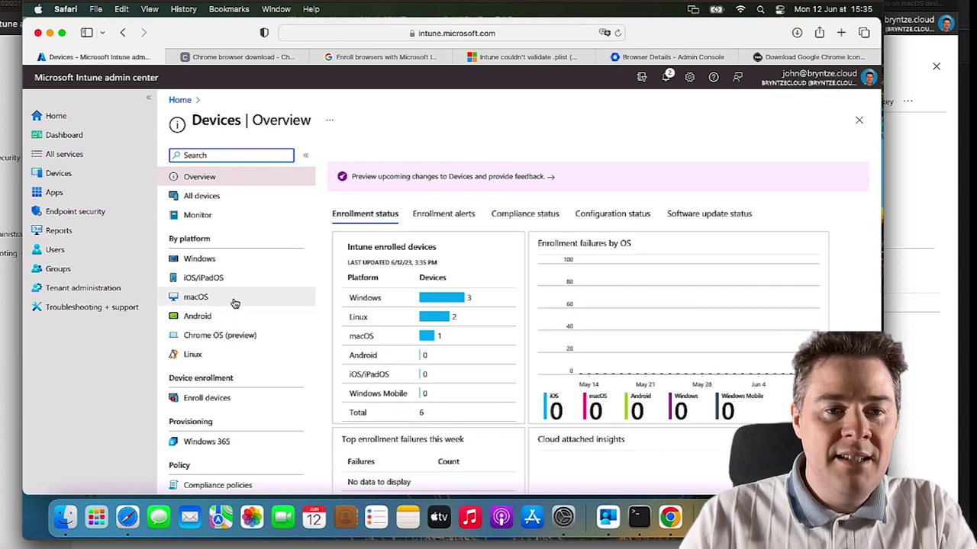
click(235, 302)
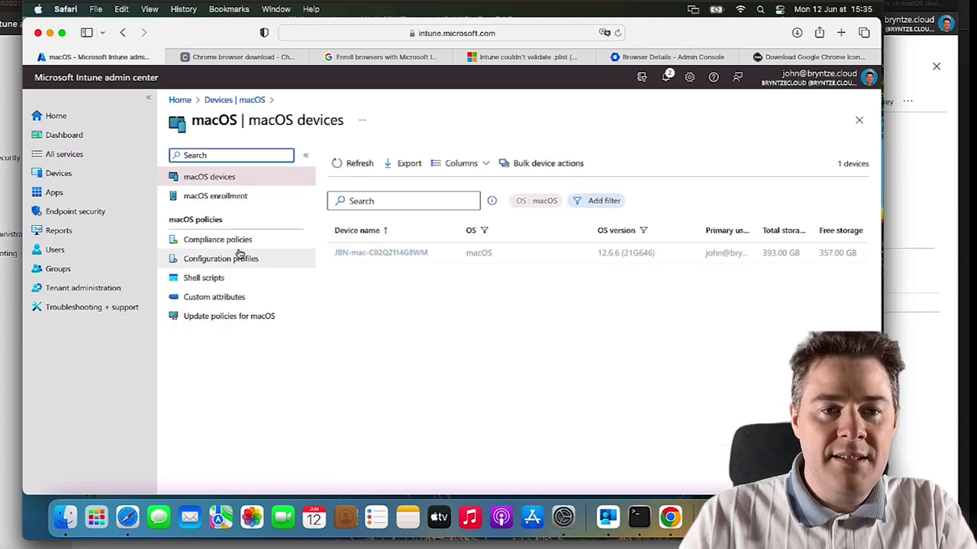
click(219, 259)
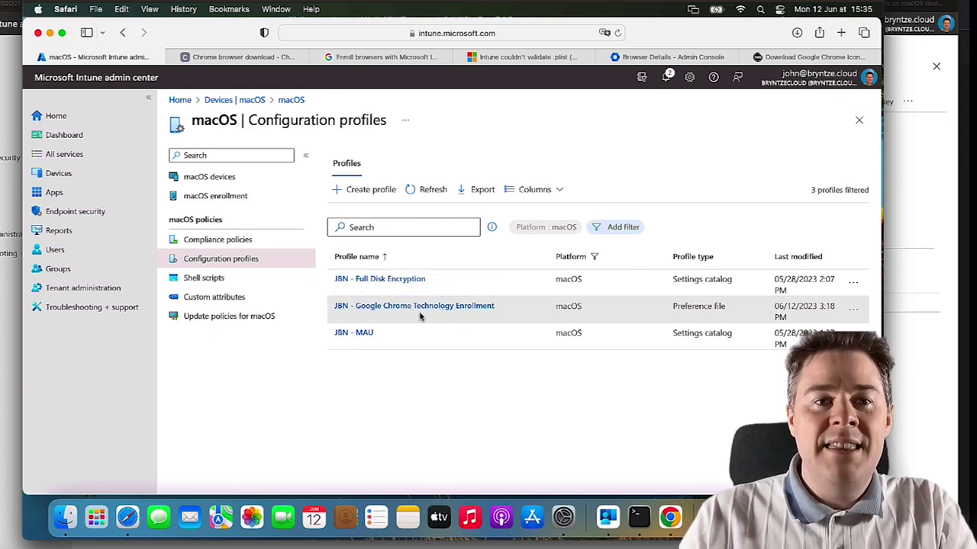
click(670, 519)
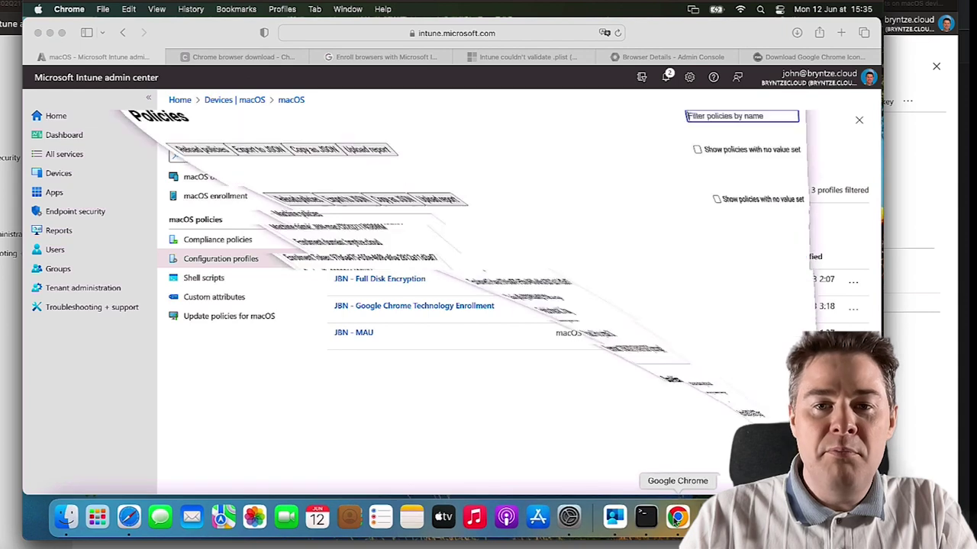